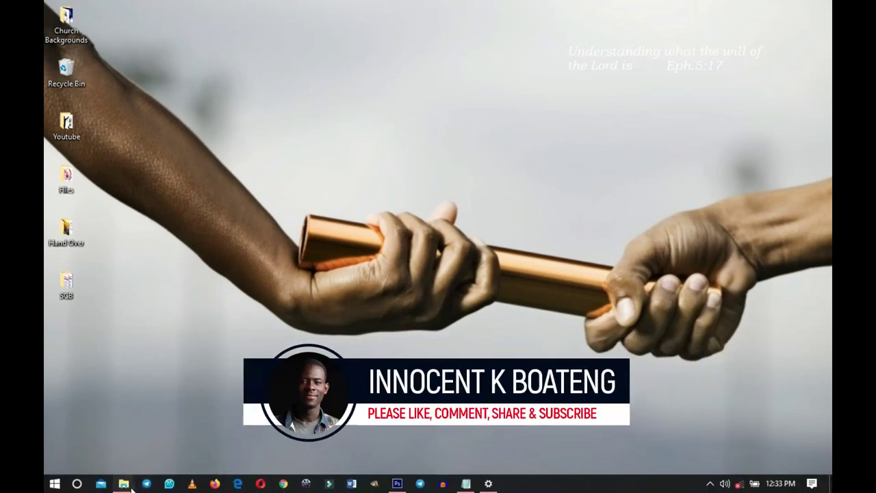
{"action": "left_click", "coordinate": [124, 483]}
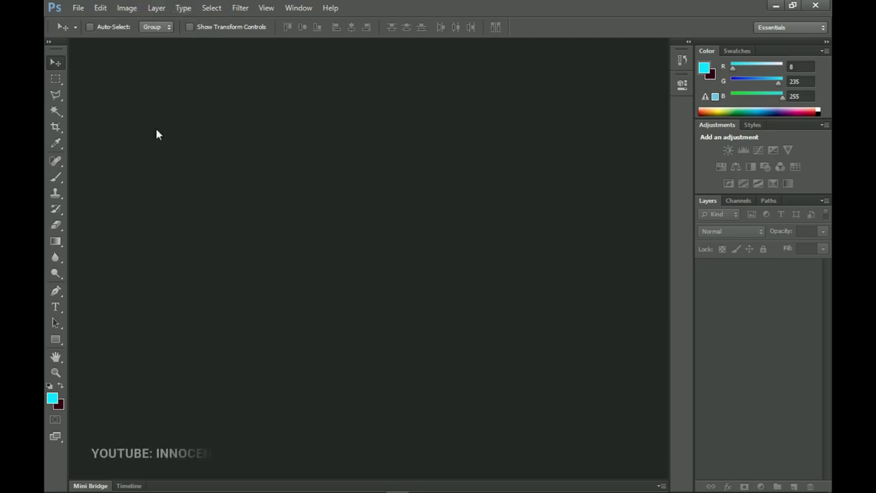
Step: Start a new document using the Custom preset and set the width and height units to inches
{"action": "left_click", "coordinate": [80, 8]}
{"action": "left_click", "coordinate": [102, 20]}
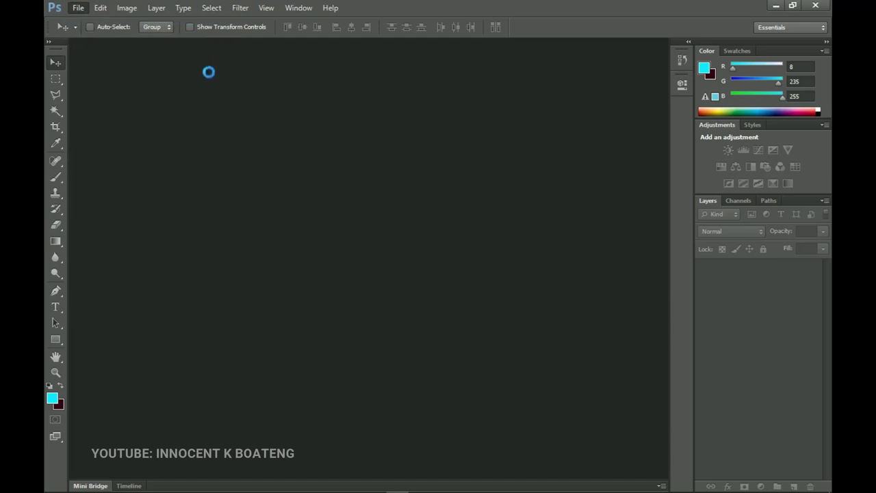
{"action": "left_click", "coordinate": [348, 157]}
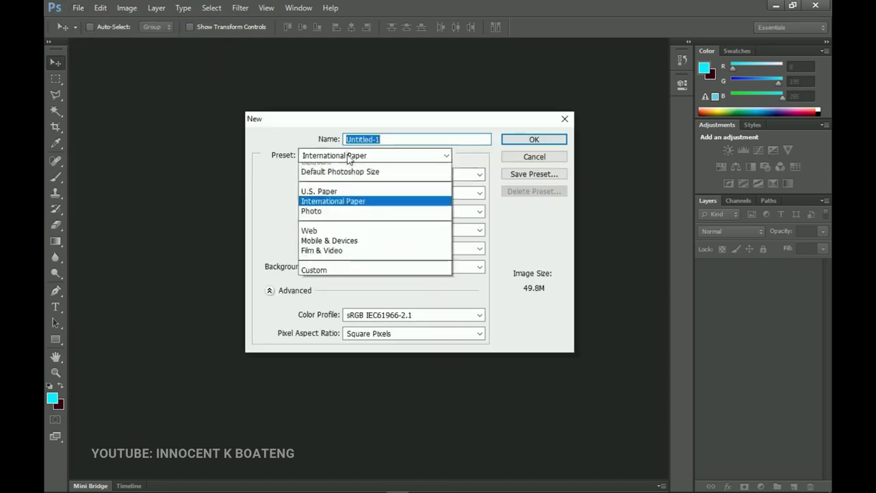
{"action": "left_click", "coordinate": [351, 271]}
{"action": "left_click", "coordinate": [427, 194]}
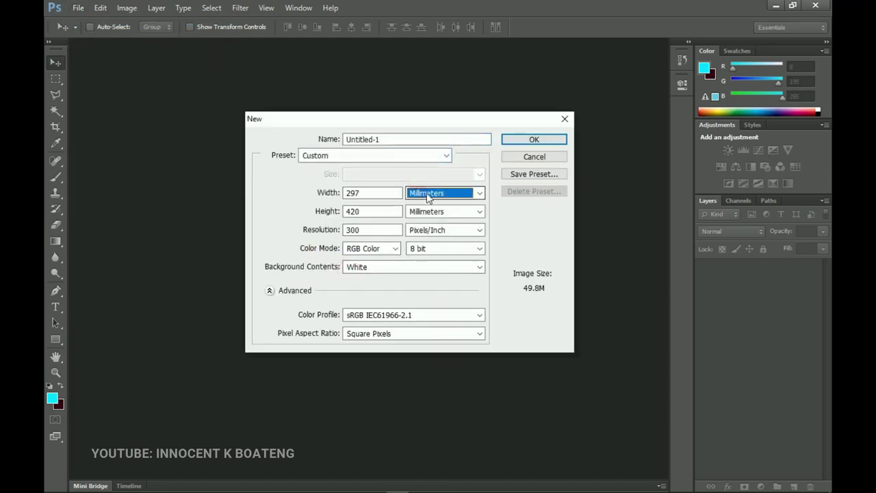
{"action": "left_click", "coordinate": [437, 216]}
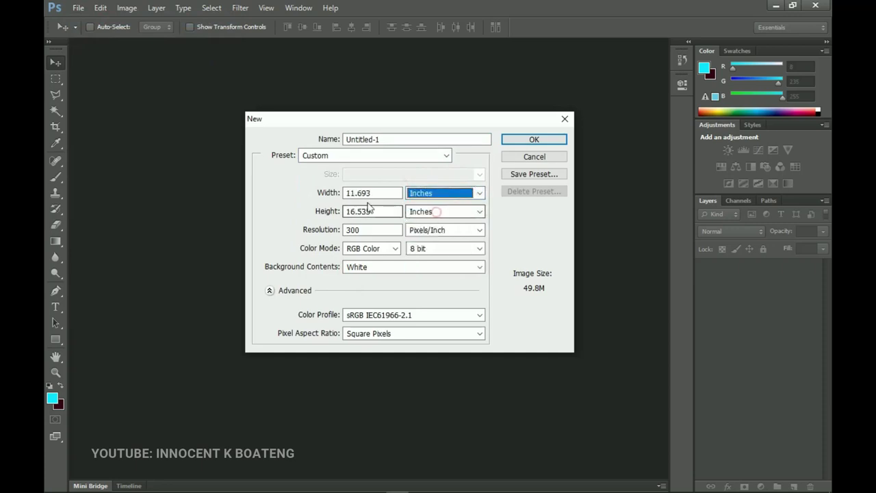
Step: Set the new document's width and height to 4 inches each and create it
{"action": "left_click_drag", "start_coordinate": [393, 193], "coordinate": [272, 201]}
{"action": "type", "text": "4"}
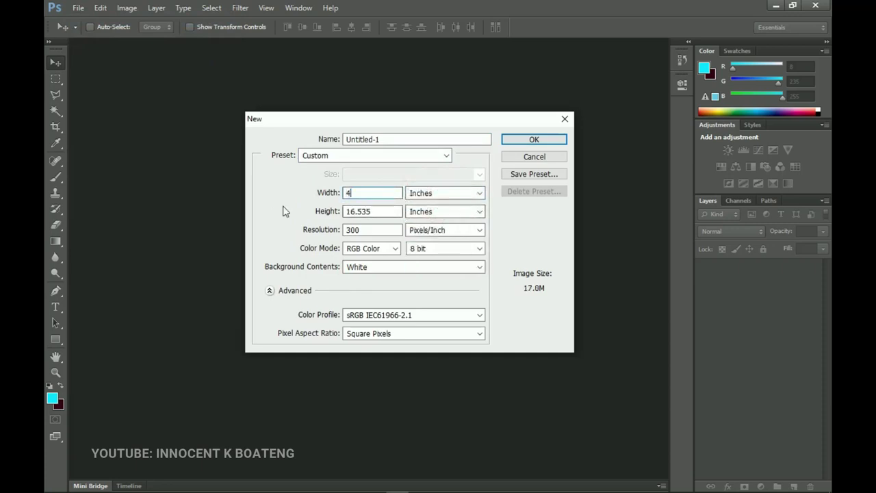
{"action": "double_click", "coordinate": [362, 211]}
{"action": "type", "text": "4"}
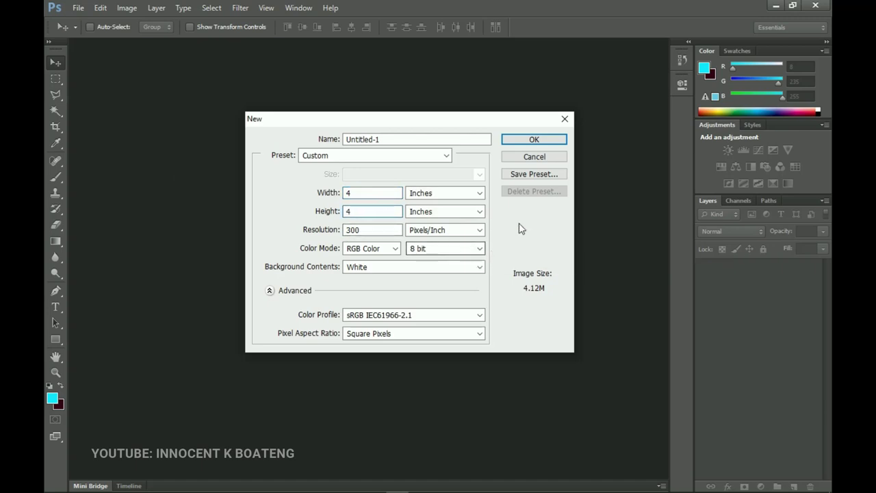
{"action": "left_click", "coordinate": [537, 140]}
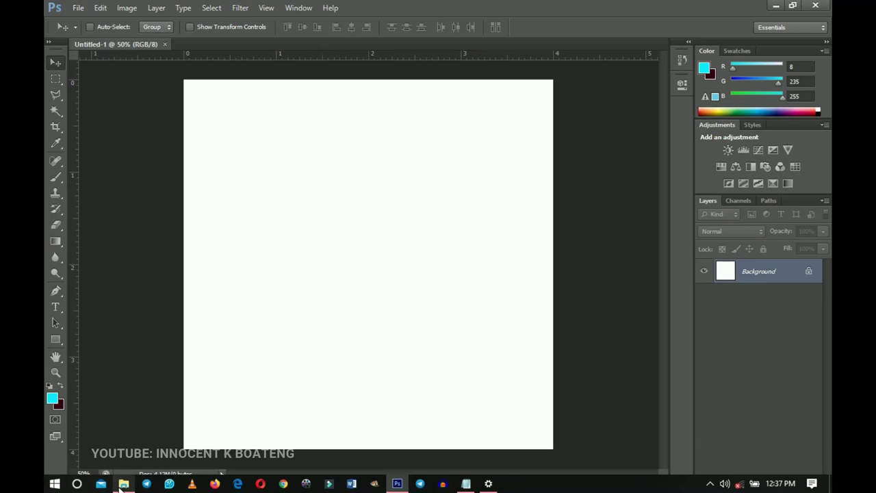
Step: Switch to File Explorer and look through the images in the Hand Over folder
{"action": "left_click", "coordinate": [123, 483]}
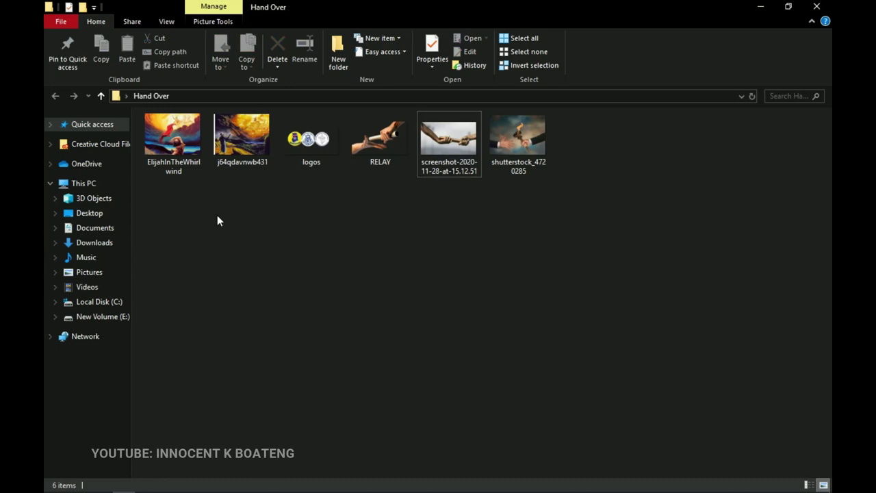
{"action": "left_click", "coordinate": [180, 160]}
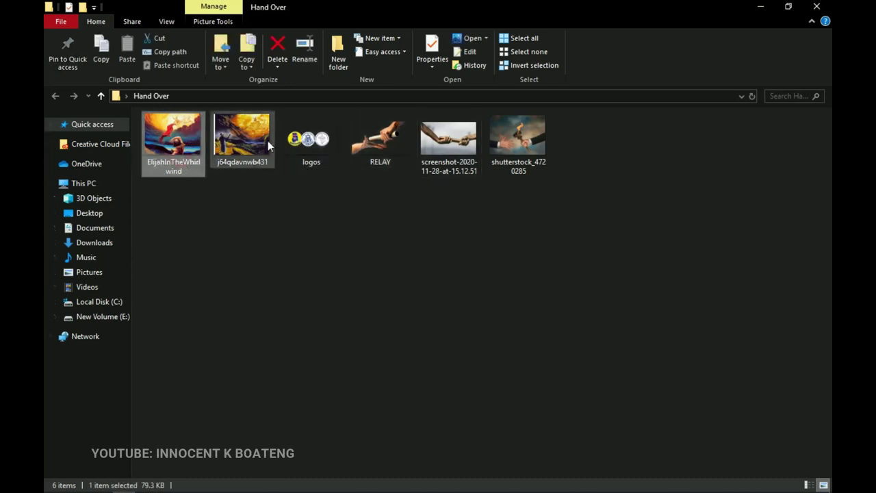
{"action": "left_click", "coordinate": [387, 160]}
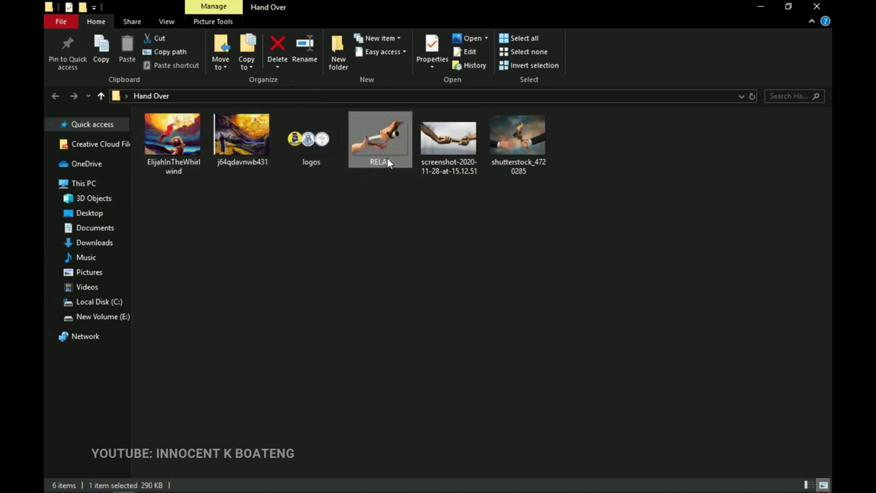
{"action": "key", "text": "Right"}
{"action": "key", "text": "Right"}
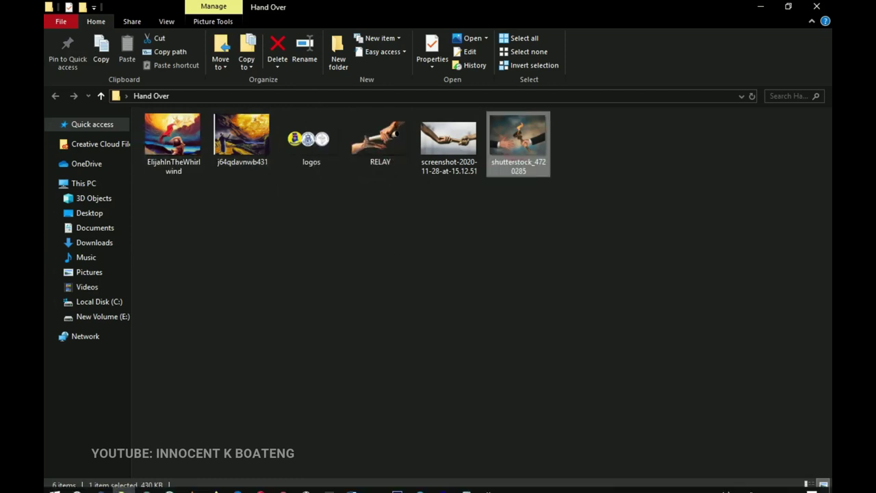
Step: Switch back to Photoshop and add a Gradient Fill layer above the white background
{"action": "left_click", "coordinate": [397, 483]}
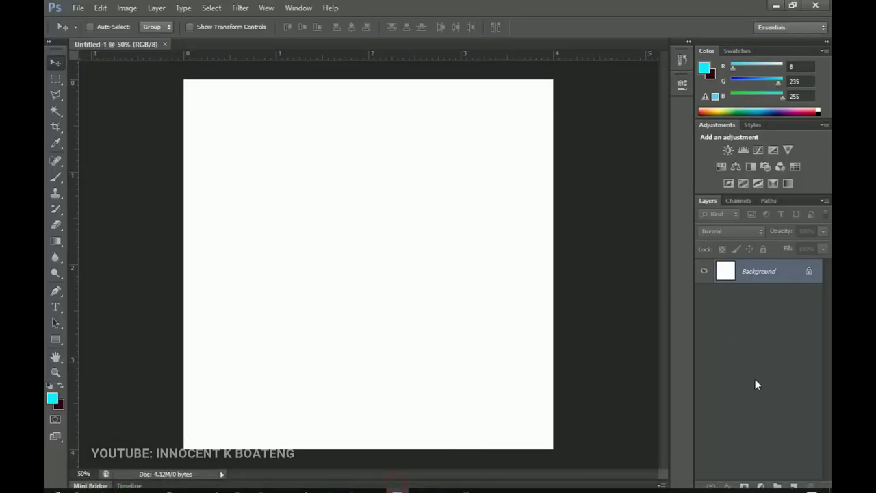
{"action": "left_click", "coordinate": [761, 486]}
{"action": "left_click", "coordinate": [452, 328]}
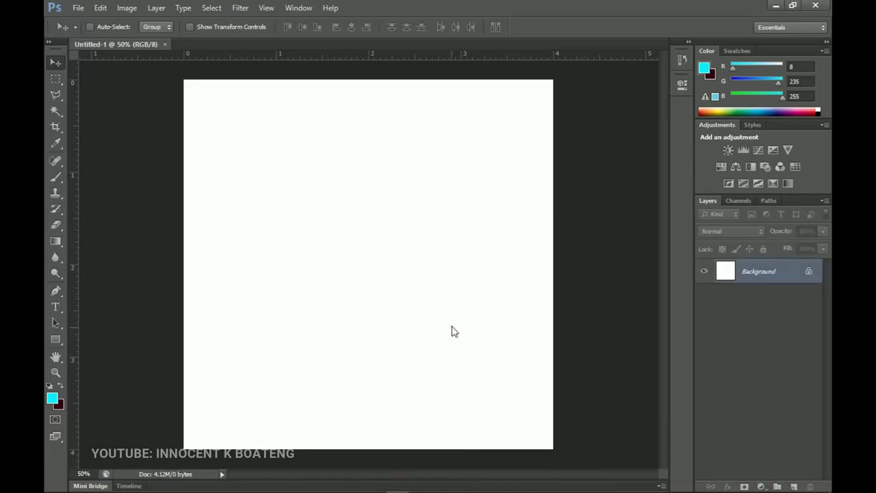
{"action": "left_click", "coordinate": [760, 485]}
{"action": "left_click", "coordinate": [639, 238]}
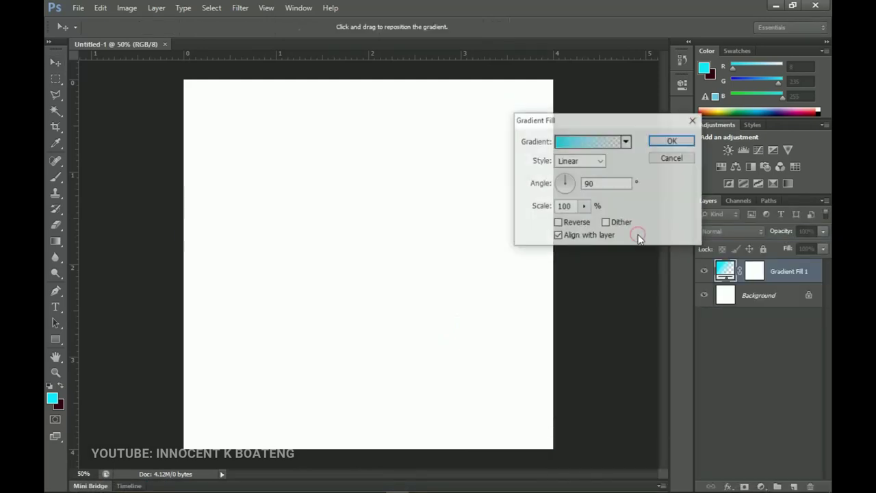
Step: Choose the dark navy to bright blue preset as the fill layer's gradient
{"action": "left_click", "coordinate": [588, 142]}
{"action": "scroll", "coordinate": [623, 160], "scroll_direction": "down", "scroll_amount": 3}
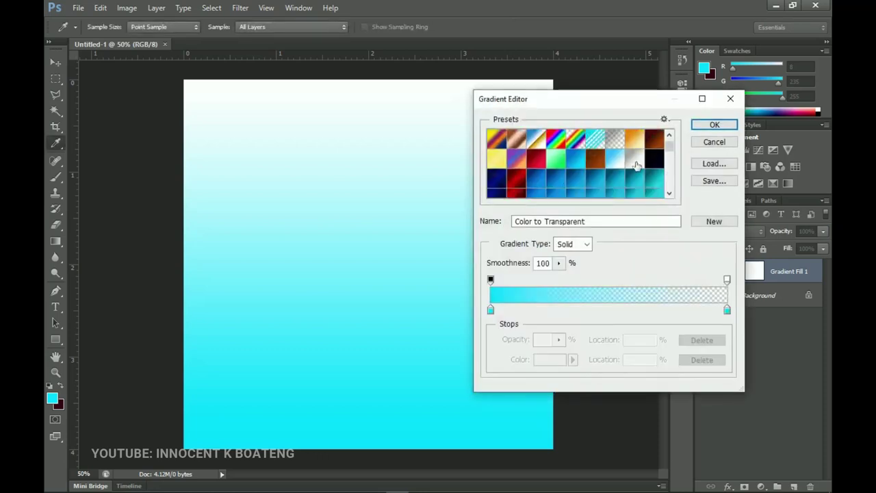
{"action": "scroll", "coordinate": [622, 159], "scroll_direction": "up", "scroll_amount": 5}
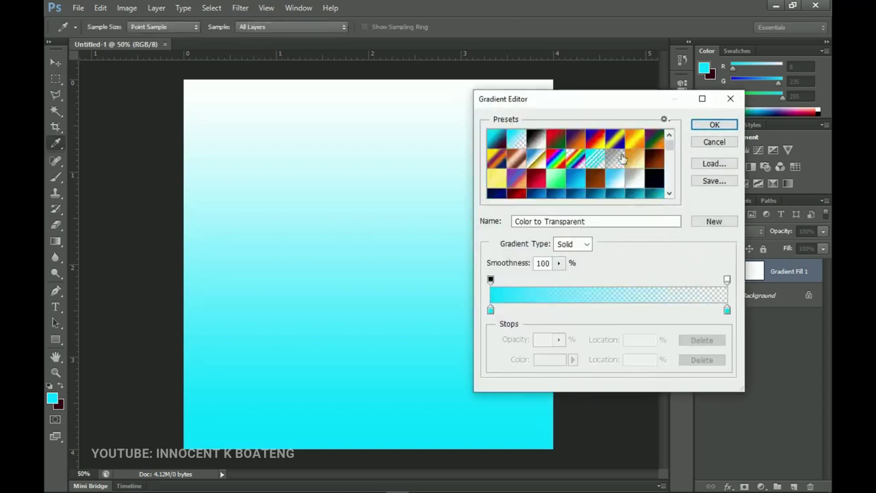
{"action": "scroll", "coordinate": [623, 160], "scroll_direction": "down", "scroll_amount": 10}
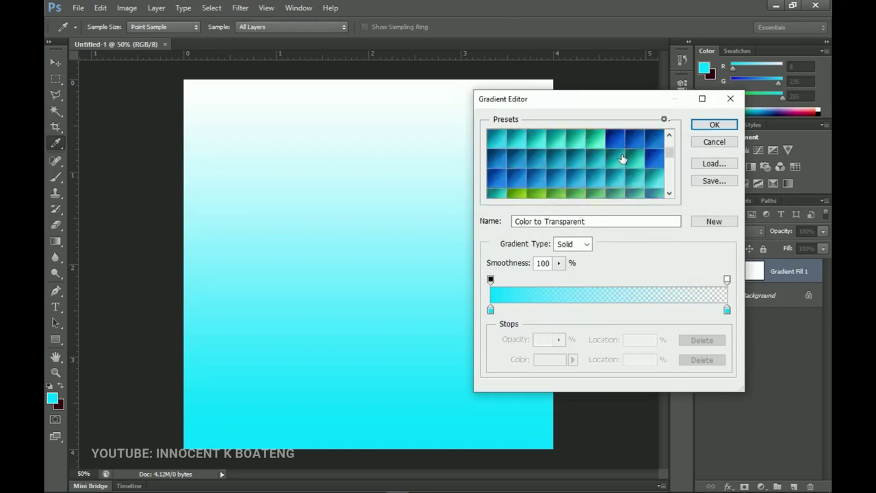
{"action": "scroll", "coordinate": [623, 162], "scroll_direction": "down", "scroll_amount": 8}
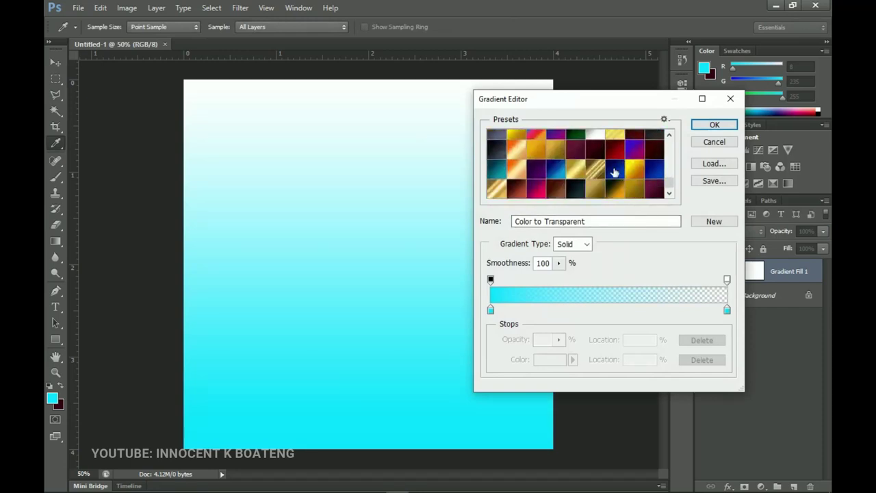
{"action": "left_click", "coordinate": [614, 170]}
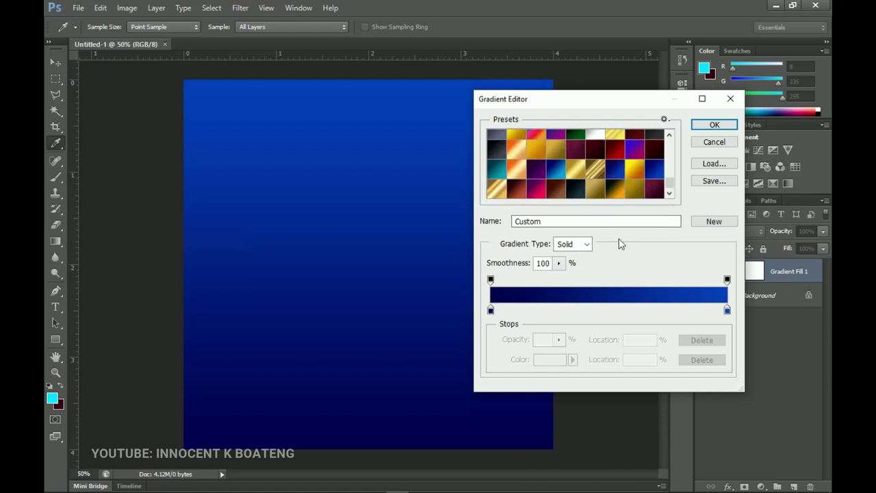
Step: Check the colour codes of the gradient's navy start stop and blue end stop
{"action": "left_click", "coordinate": [490, 310]}
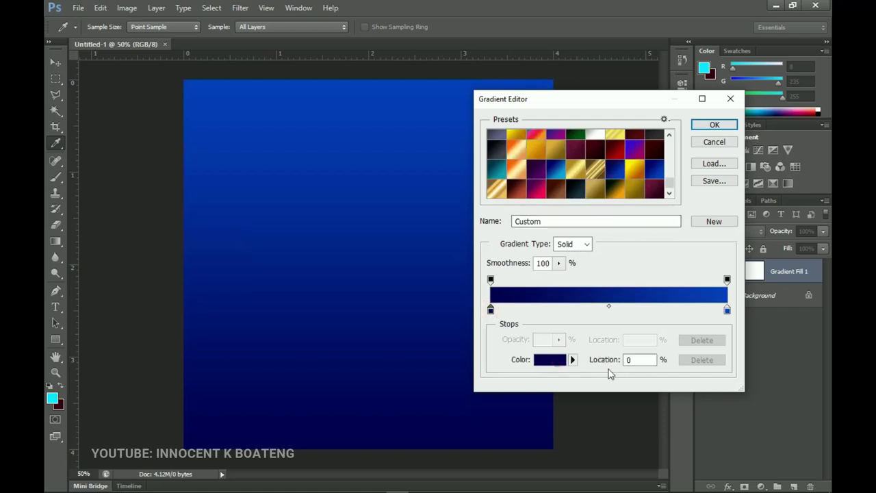
{"action": "left_click", "coordinate": [549, 360]}
{"action": "double_click", "coordinate": [719, 371]}
{"action": "left_click", "coordinate": [761, 198]}
{"action": "left_click", "coordinate": [727, 311]}
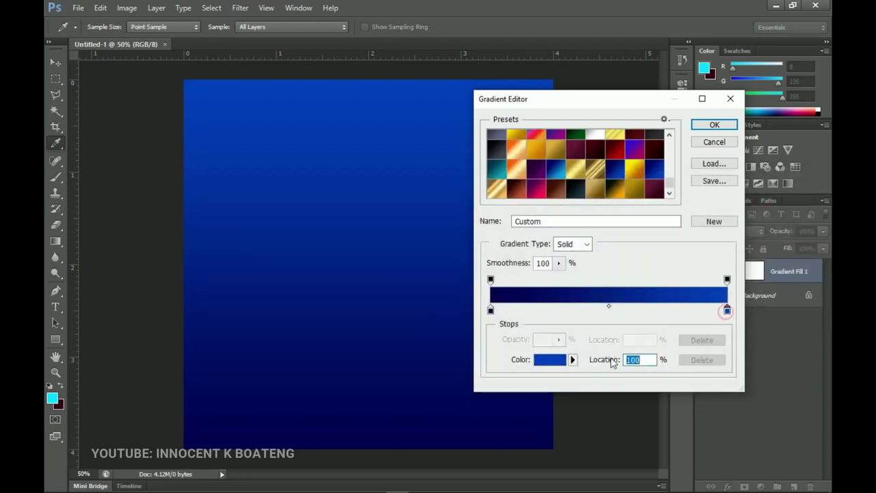
{"action": "left_click", "coordinate": [560, 365]}
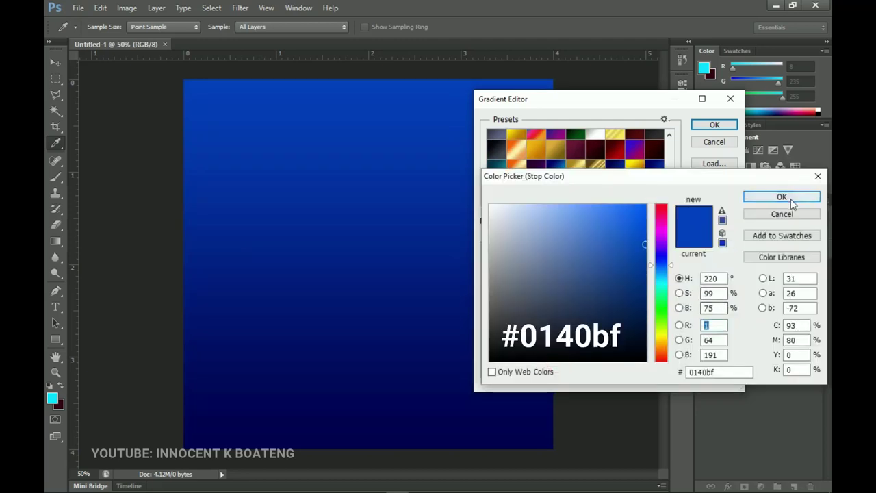
{"action": "left_click", "coordinate": [776, 197]}
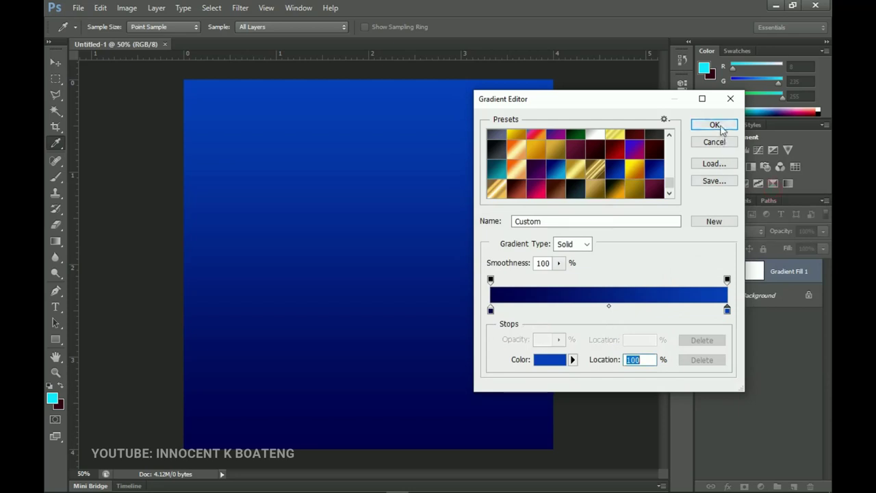
Step: Accept the blue gradient and apply it with Radial style, 149% scale and reversed colours
{"action": "left_click", "coordinate": [723, 129]}
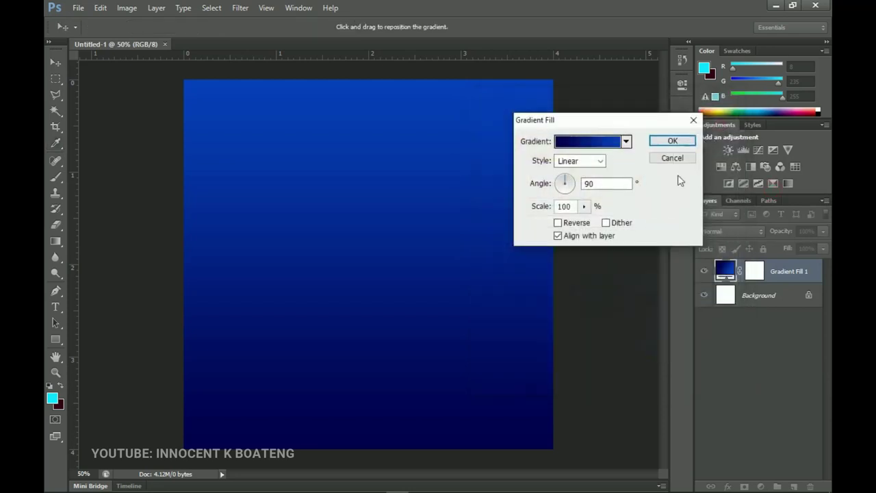
{"action": "left_click", "coordinate": [575, 166]}
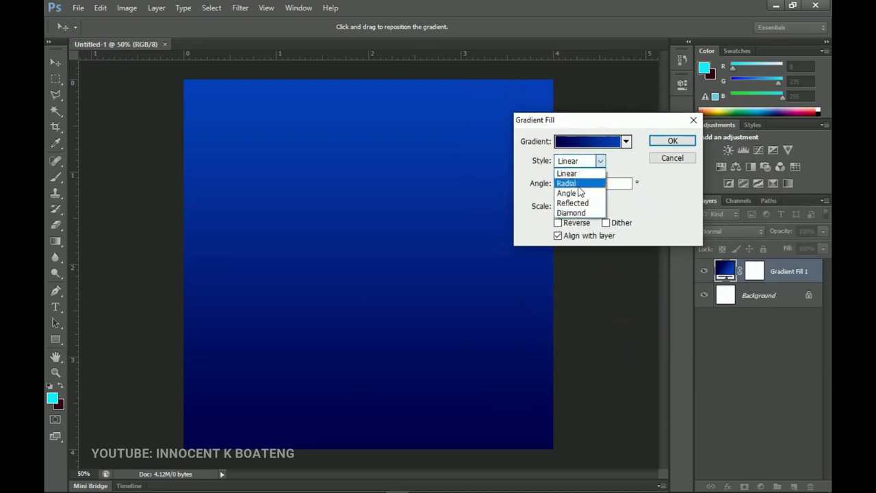
{"action": "left_click", "coordinate": [582, 185]}
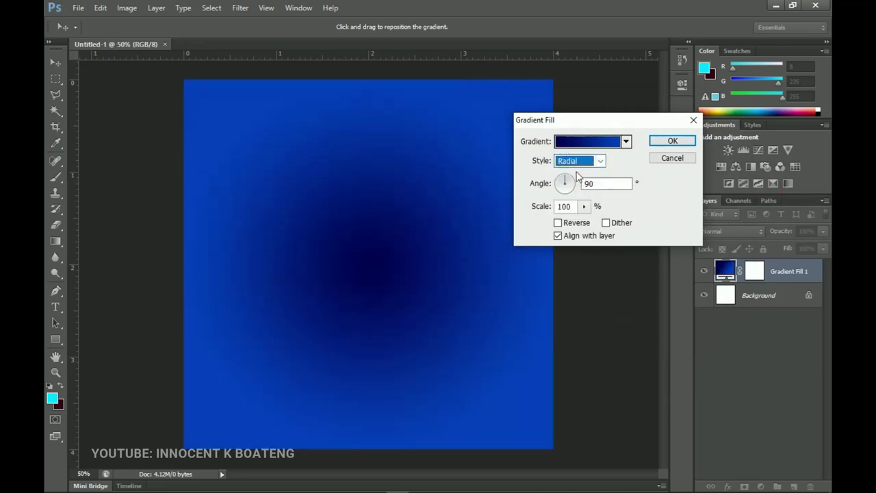
{"action": "double_click", "coordinate": [566, 206]}
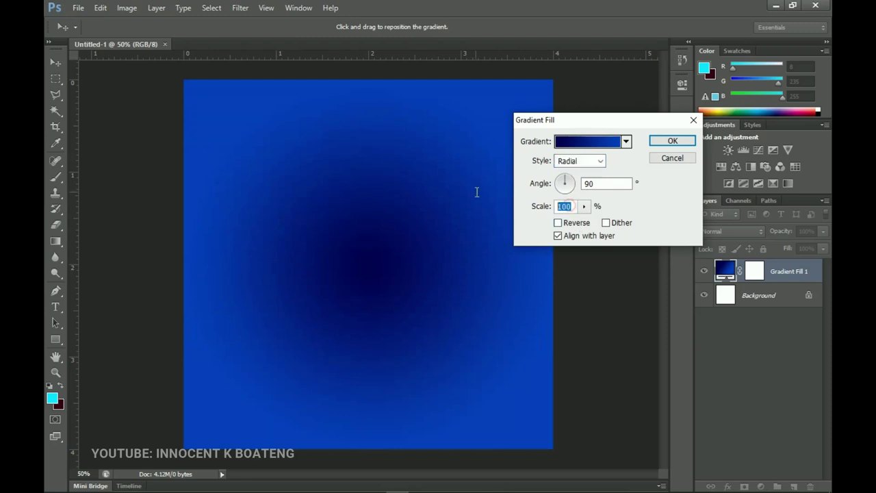
{"action": "type", "text": "149"}
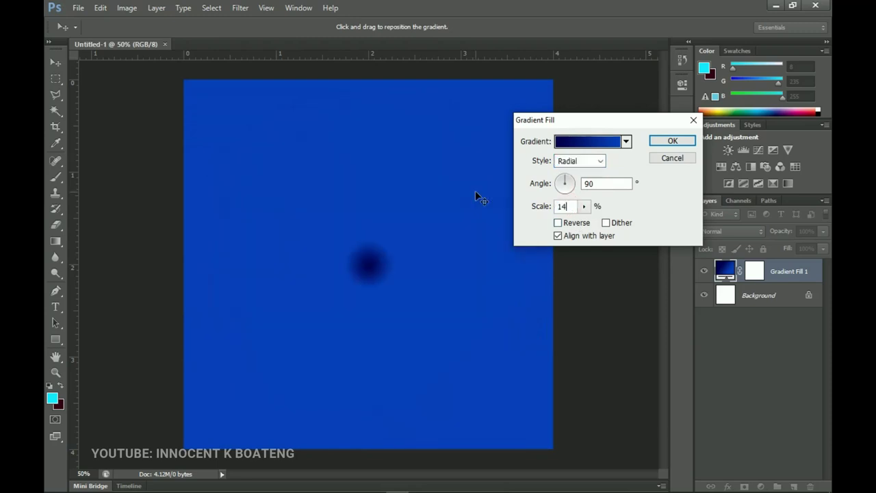
{"action": "left_click", "coordinate": [558, 223]}
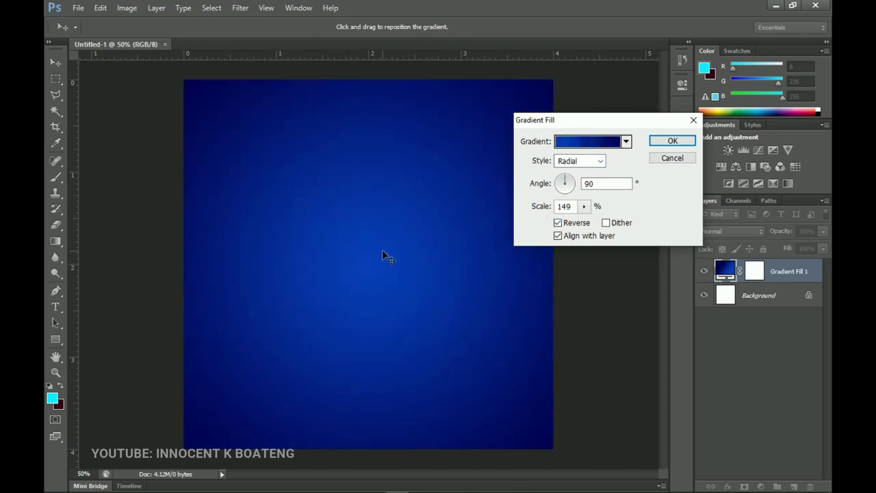
{"action": "left_click", "coordinate": [673, 141]}
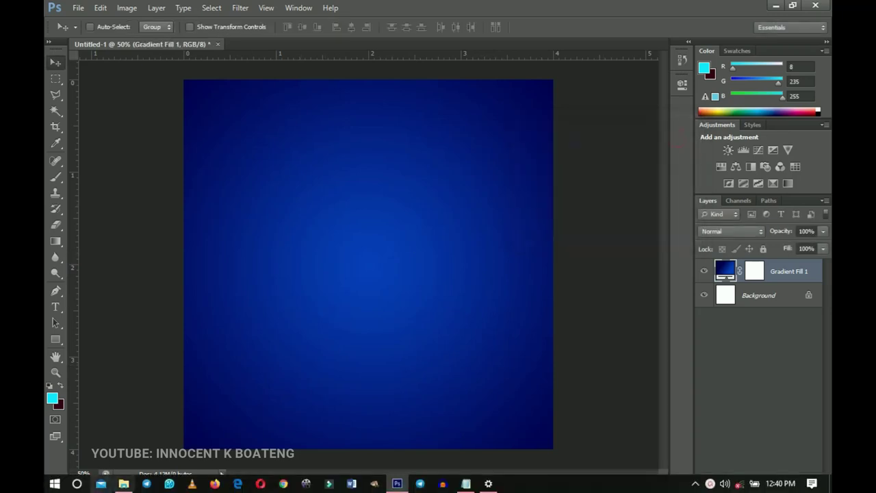
Step: Place the ElijahInTheWhirlwind image from the Hand Over folder in File Explorer and scale it to about 77% so it covers the canvas
{"action": "left_click", "coordinate": [124, 488]}
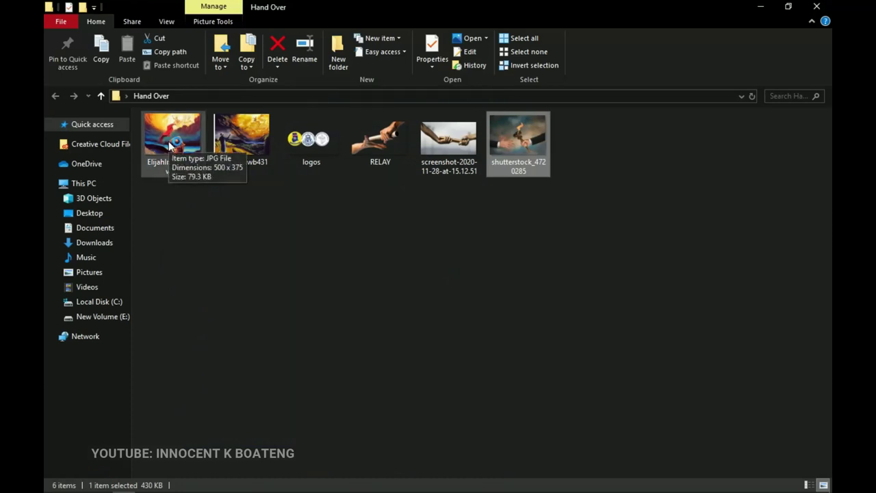
{"action": "left_click_drag", "start_coordinate": [193, 154], "coordinate": [391, 329]}
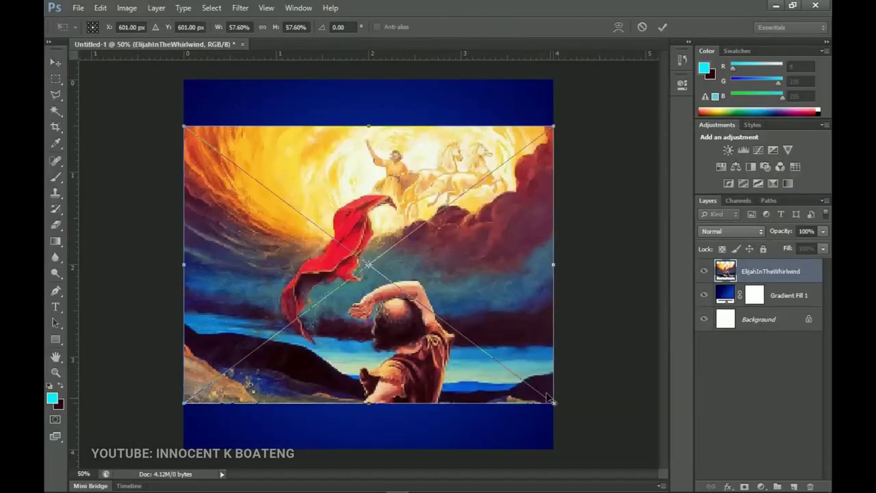
{"action": "left_click_drag", "start_coordinate": [558, 405], "coordinate": [627, 442]}
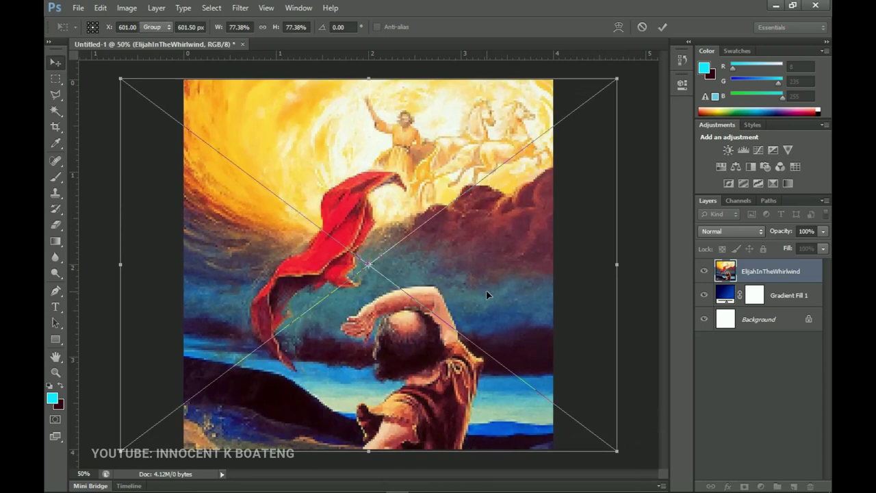
{"action": "key", "text": "Return"}
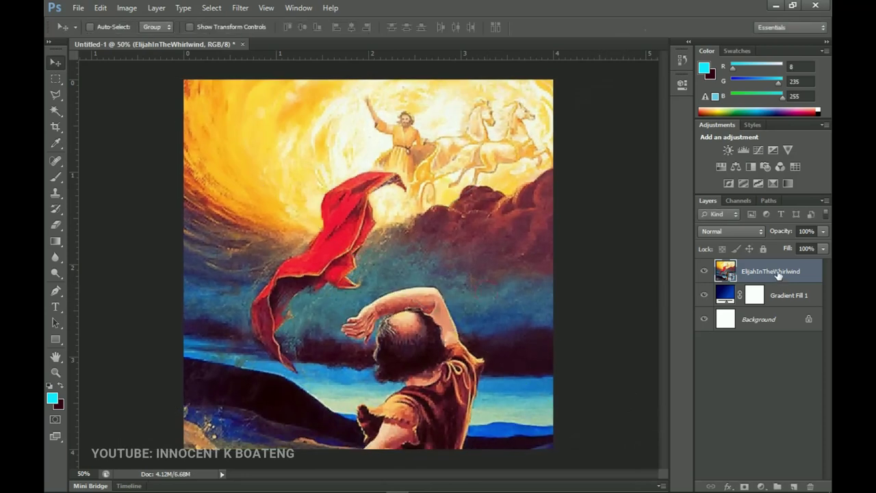
Step: Rasterize the ElijahInTheWhirlwind layer and desaturate it to greyscale
{"action": "right_click", "coordinate": [778, 275]}
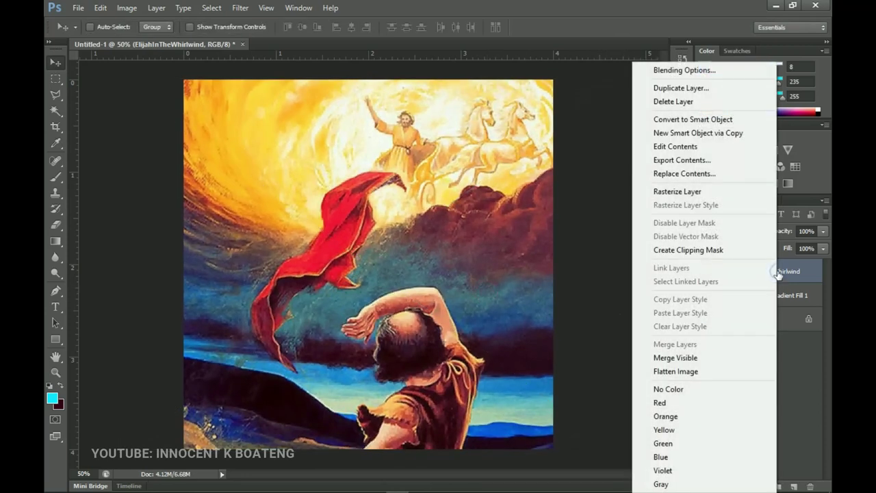
{"action": "left_click", "coordinate": [701, 194]}
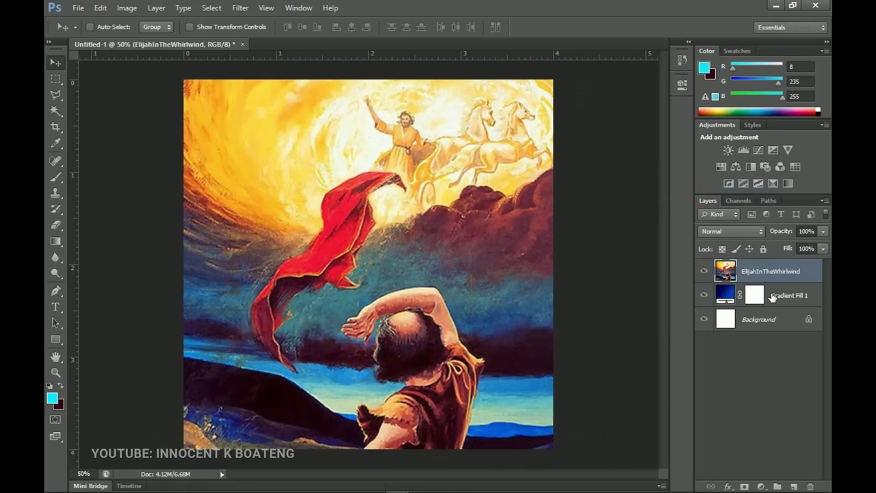
{"action": "key", "text": "ctrl+shift+u"}
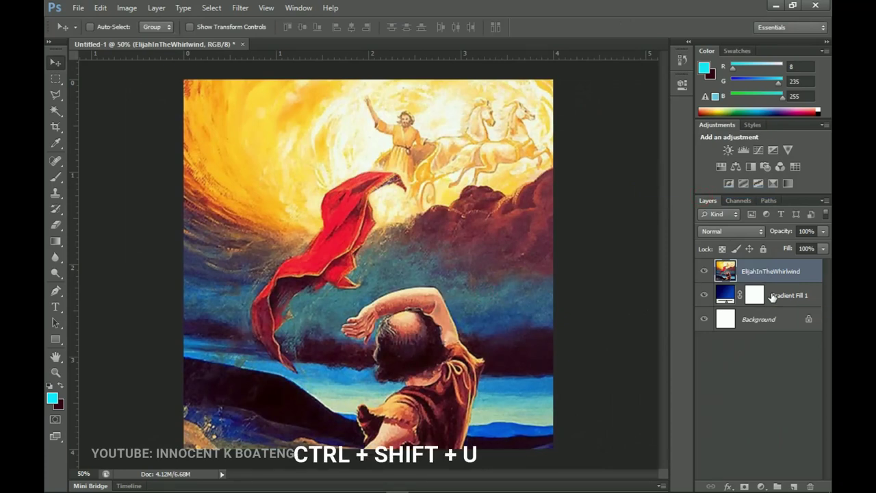
{"action": "left_click", "coordinate": [126, 8]}
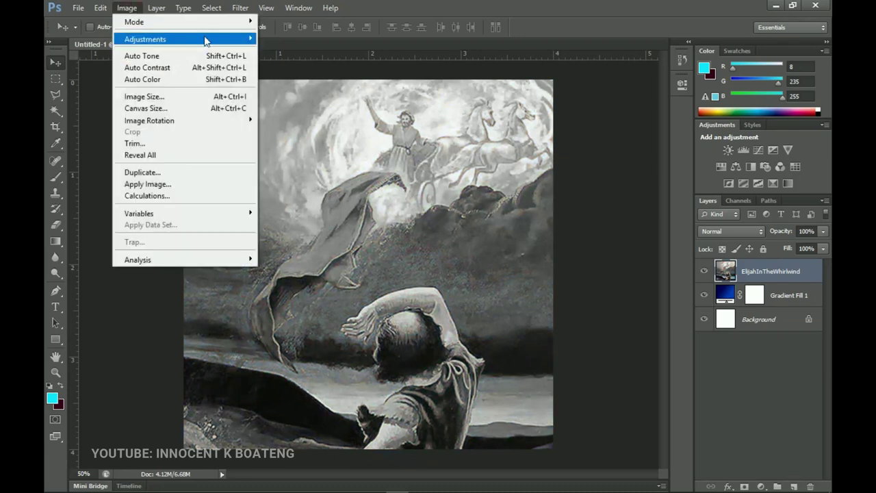
{"action": "mouse_move", "coordinate": [206, 41]}
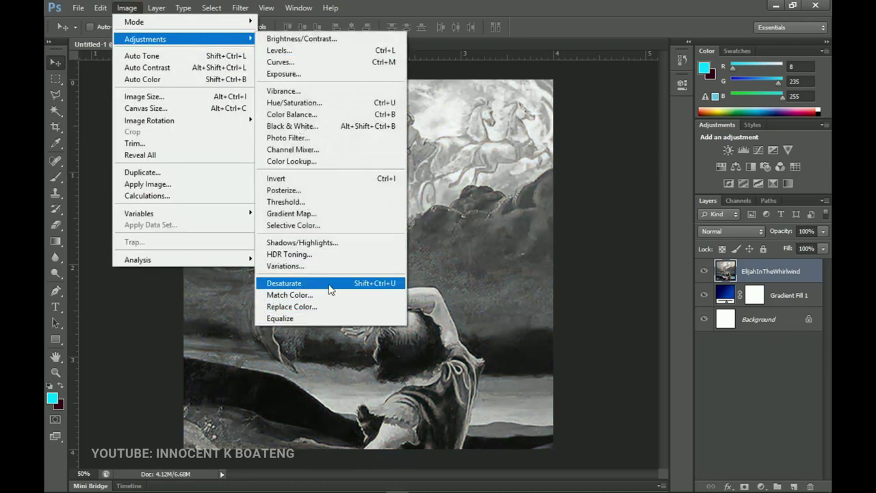
{"action": "left_click", "coordinate": [516, 251]}
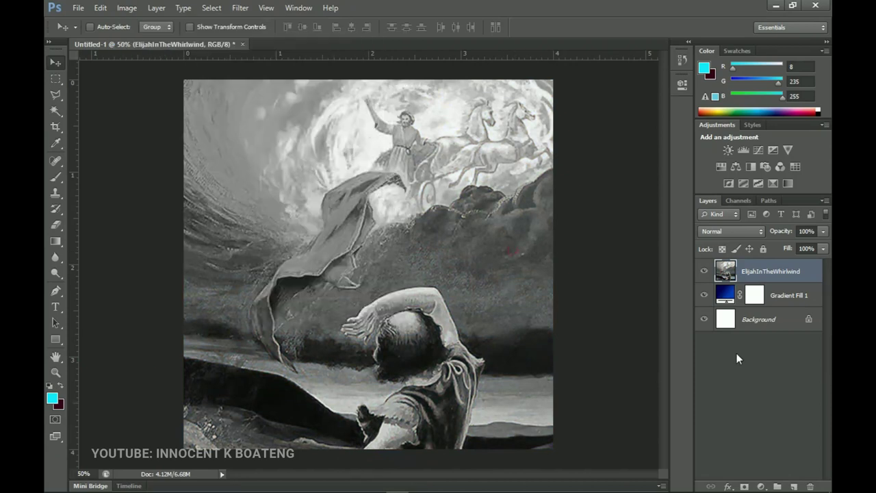
Step: Set the blend mode of the desaturated ElijahInTheWhirlwind layer to Overlay
{"action": "left_click", "coordinate": [743, 231]}
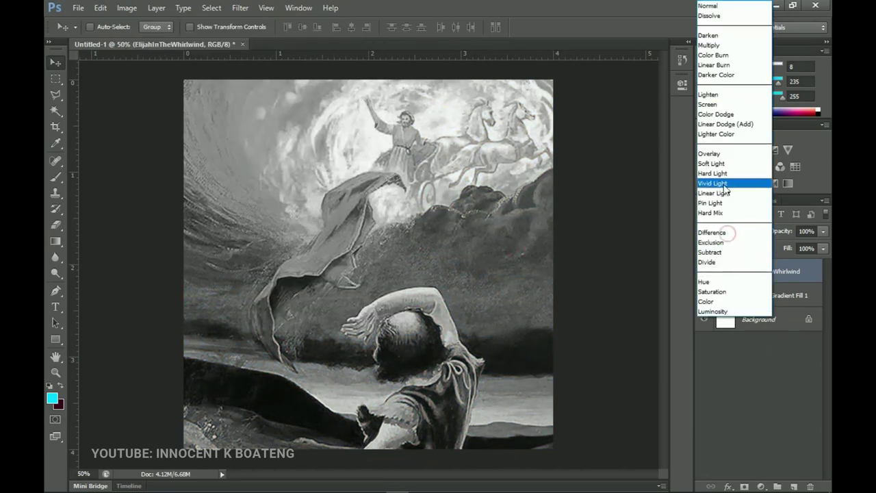
{"action": "left_click", "coordinate": [716, 154]}
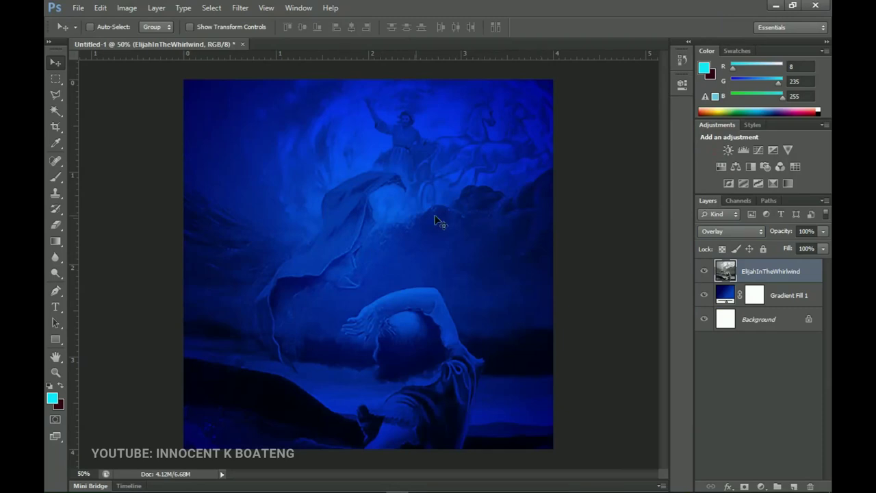
Step: Apply a Gaussian Blur of 12.7 pixels to the ElijahInTheWhirlwind layer and duplicate it with the copy at 50% opacity
{"action": "left_click", "coordinate": [240, 8]}
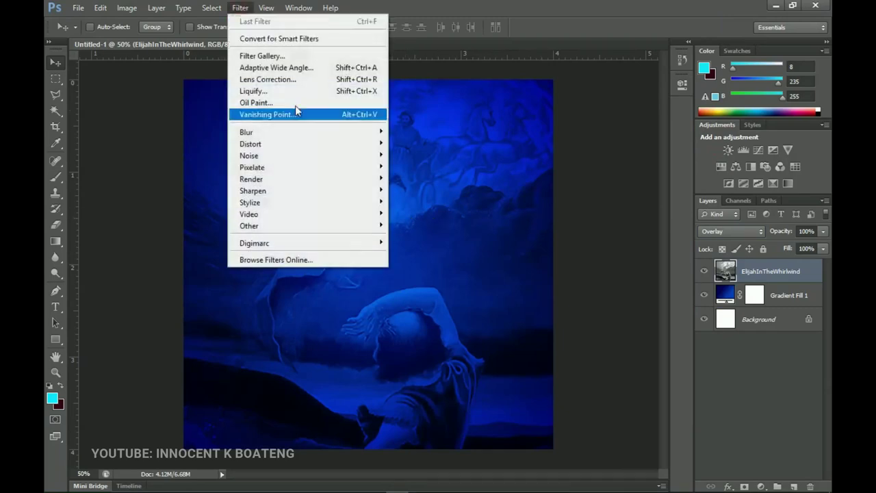
{"action": "mouse_move", "coordinate": [377, 132]}
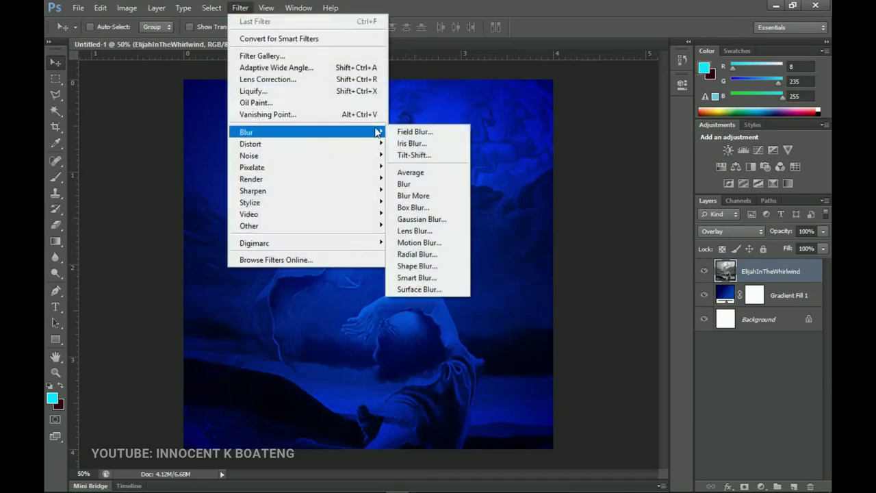
{"action": "left_click", "coordinate": [410, 220]}
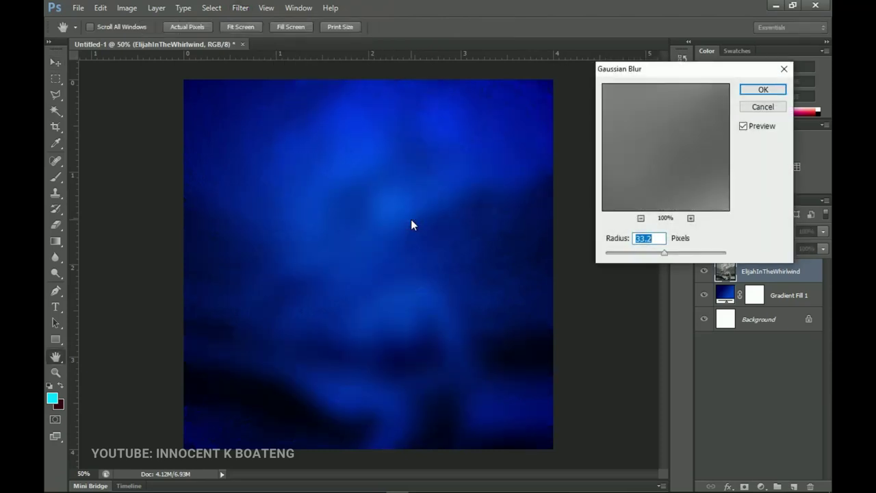
{"action": "left_click_drag", "start_coordinate": [662, 253], "coordinate": [657, 256]}
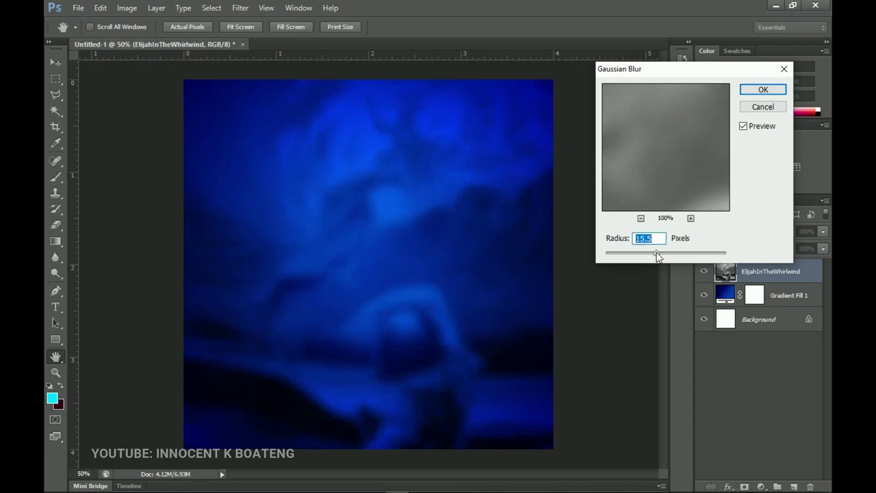
{"action": "left_click_drag", "start_coordinate": [656, 254], "coordinate": [656, 256]}
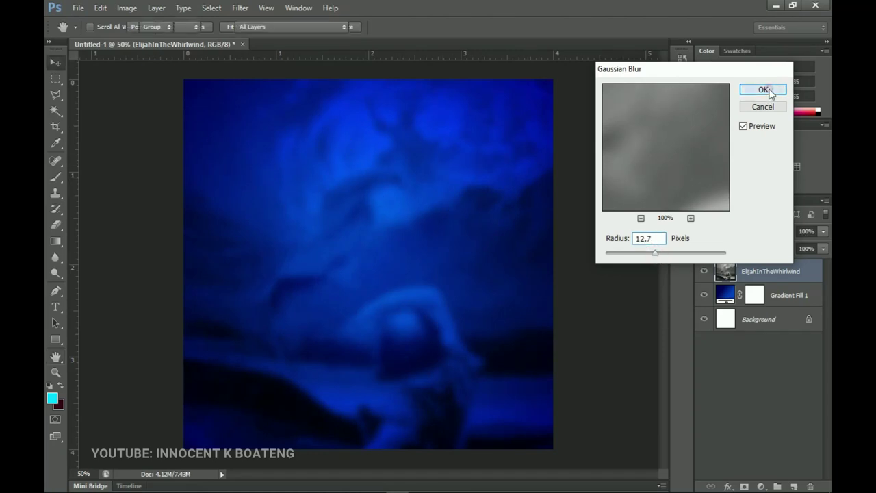
{"action": "left_click", "coordinate": [769, 90]}
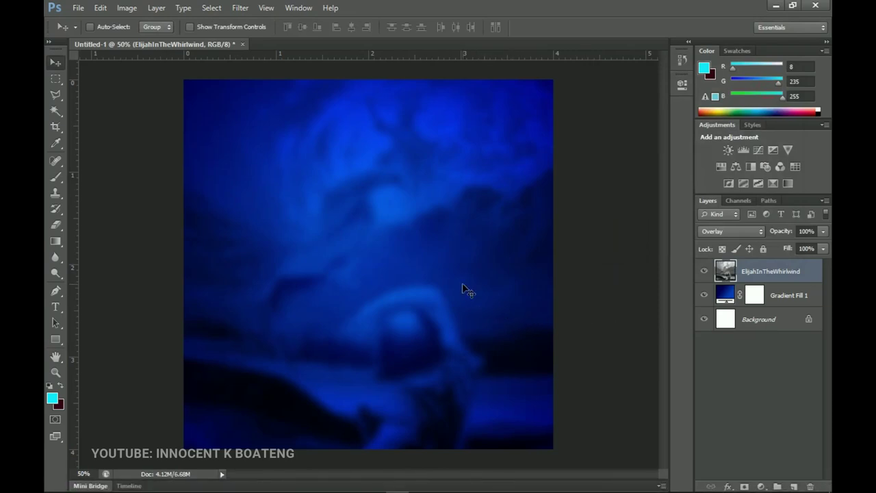
{"action": "key", "text": "ctrl+j"}
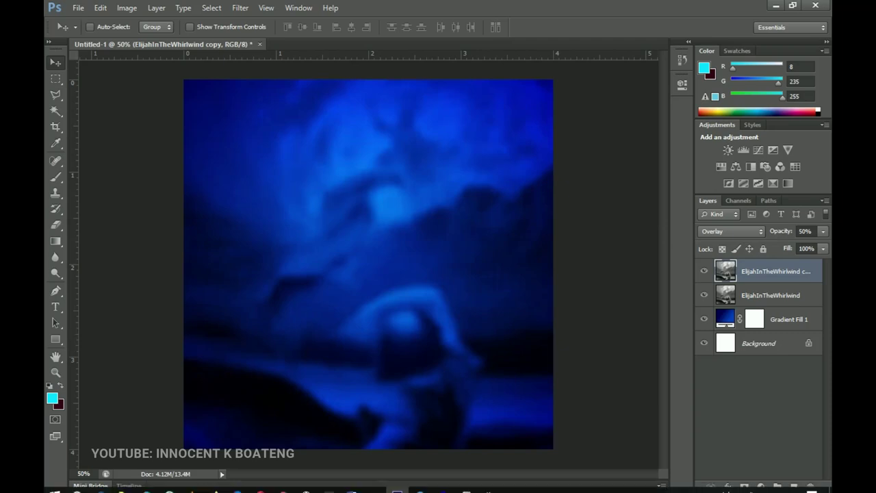
Step: Place the RELAY image from the Hand Over folder in File Explorer onto the flyer canvas
{"action": "left_click", "coordinate": [124, 483]}
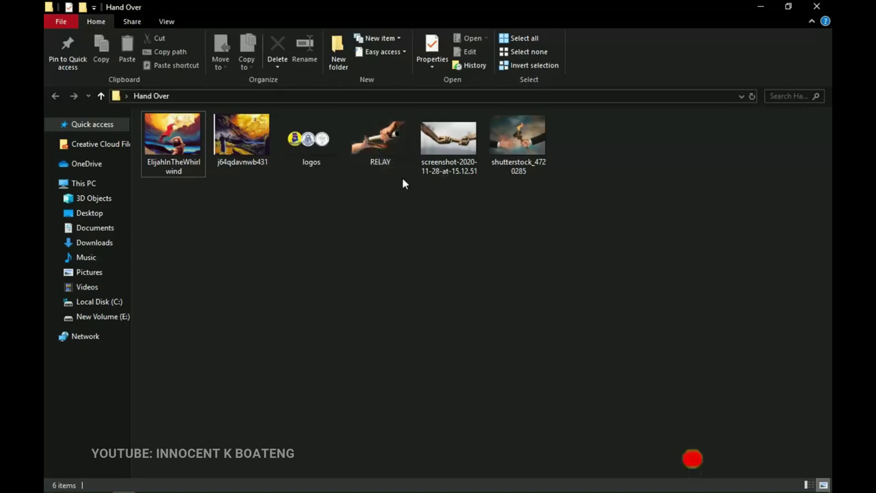
{"action": "mouse_move", "coordinate": [377, 138]}
{"action": "left_mouse_down"}
{"action": "mouse_move", "coordinate": [374, 206]}
{"action": "mouse_move", "coordinate": [371, 151]}
{"action": "left_mouse_up"}
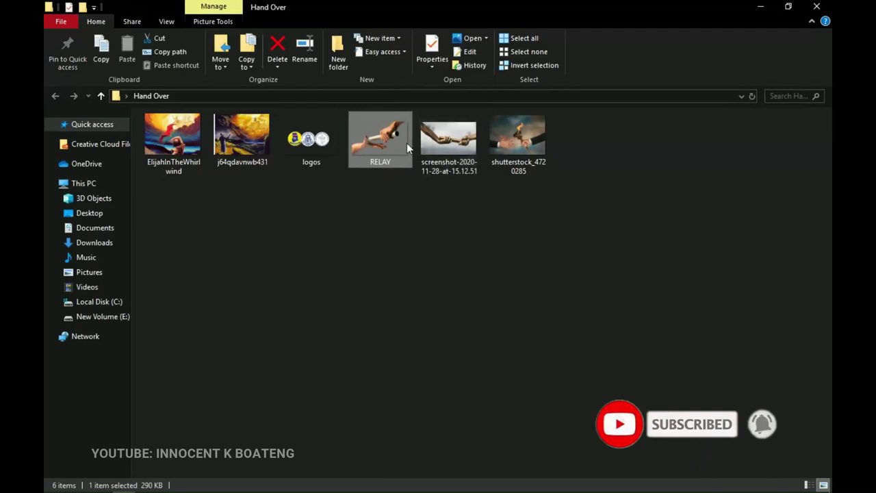
{"action": "left_click_drag", "start_coordinate": [369, 143], "coordinate": [470, 210]}
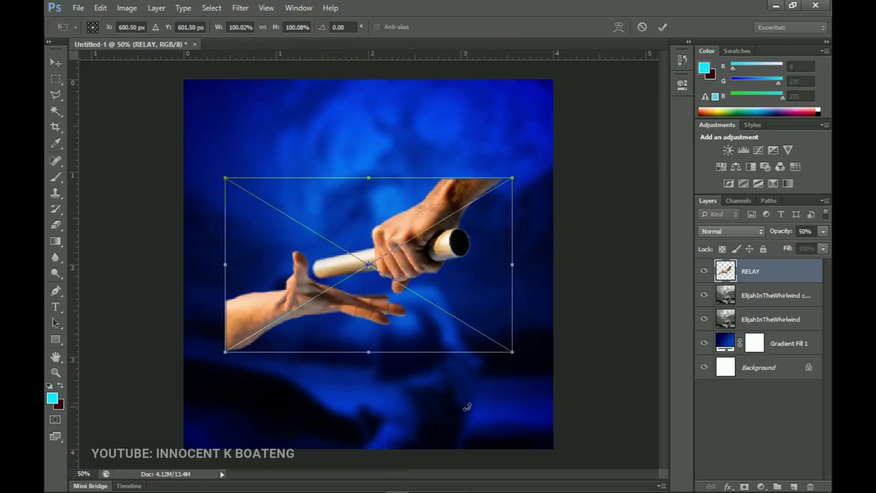
Step: Rotate the RELAY hands to about -49°, scale them to about 79% and position them so the upper arm meets the canvas's top edge
{"action": "left_click_drag", "start_coordinate": [486, 380], "coordinate": [505, 334]}
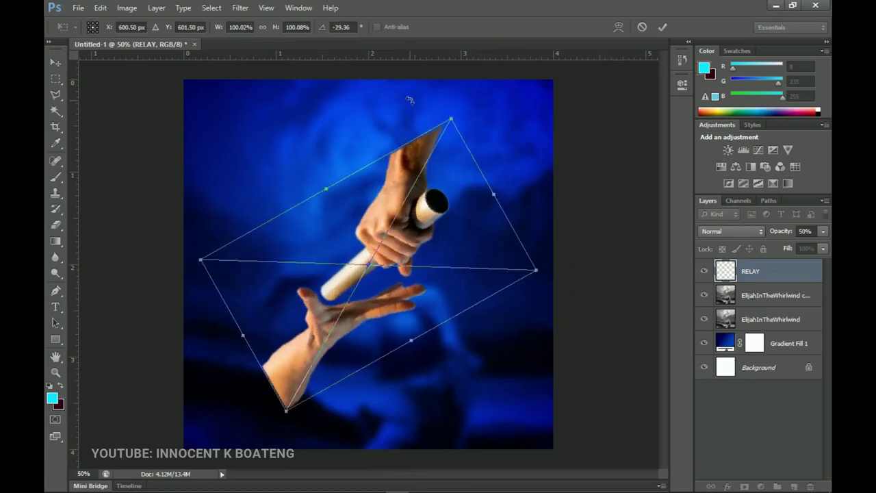
{"action": "left_click_drag", "start_coordinate": [445, 225], "coordinate": [487, 157]}
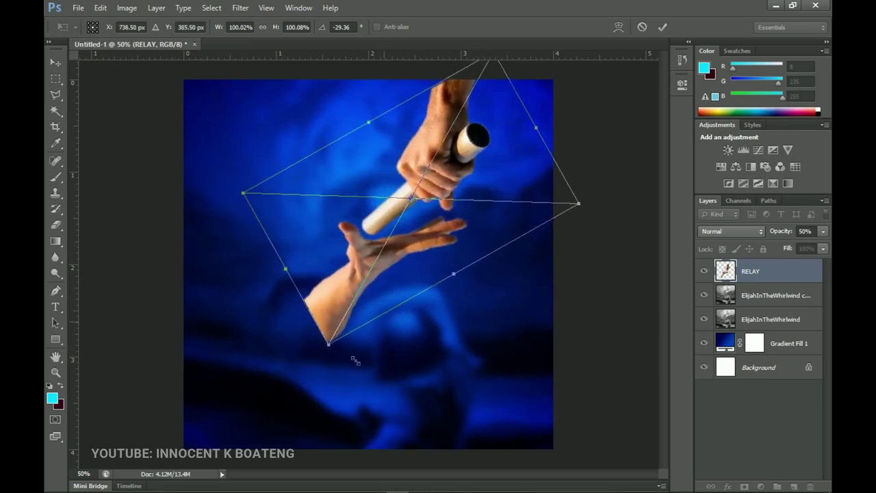
{"action": "left_click_drag", "start_coordinate": [329, 343], "coordinate": [346, 312]}
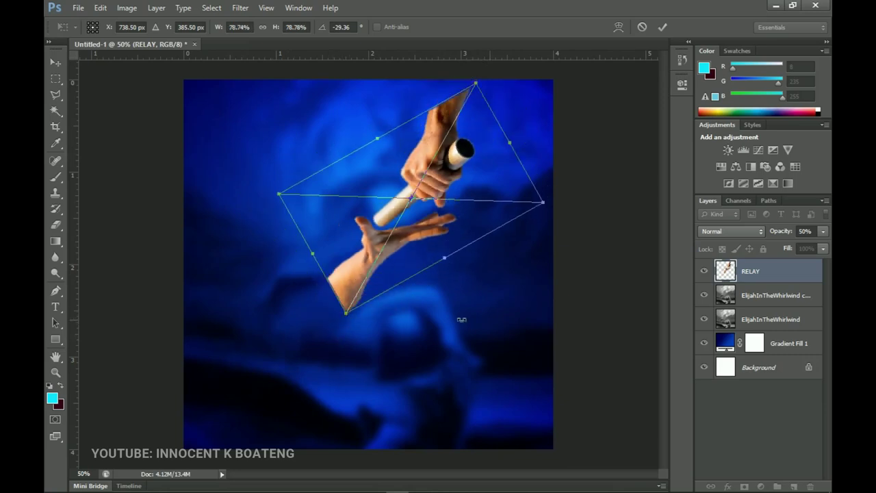
{"action": "left_click_drag", "start_coordinate": [509, 272], "coordinate": [510, 237]}
{"action": "left_click_drag", "start_coordinate": [438, 212], "coordinate": [484, 200]}
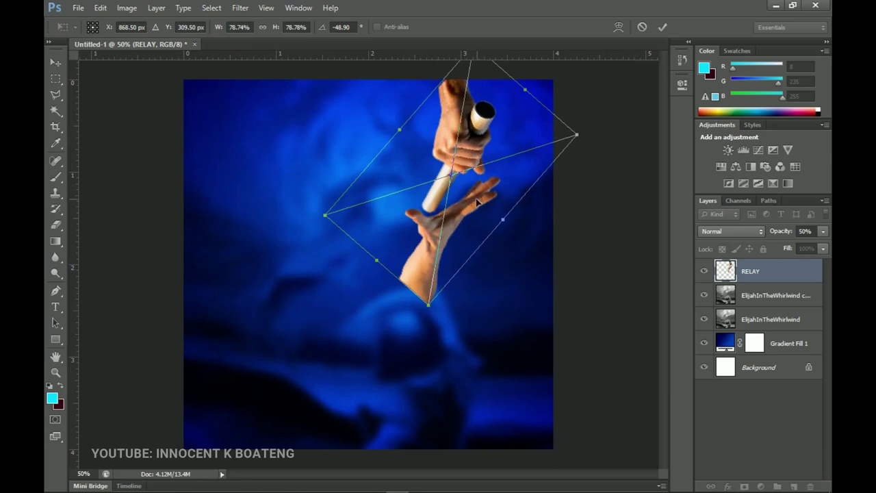
{"action": "key", "text": "Return"}
{"action": "key", "text": "shift+Up"}
{"action": "key", "text": "shift+Up"}
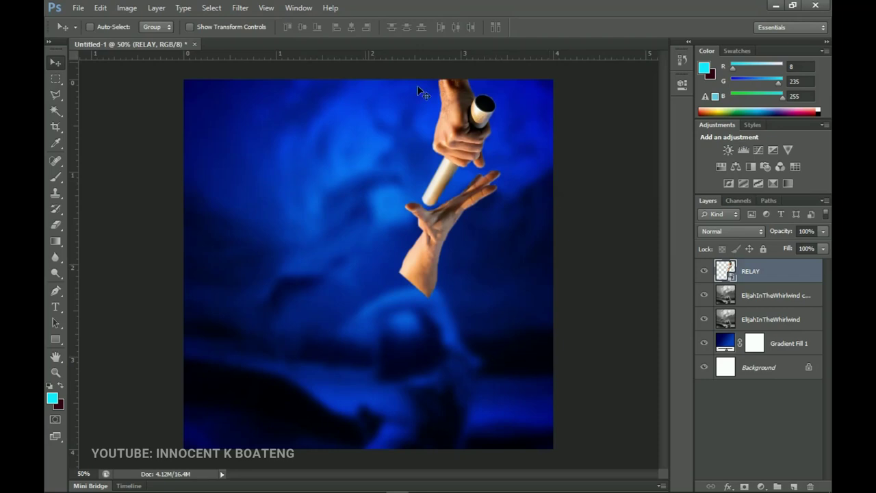
Step: Shift the RELAY hands further toward the canvas's right edge, keeping the upper arm cut off by the top edge
{"action": "key", "text": "z"}
{"action": "left_click", "coordinate": [442, 117]}
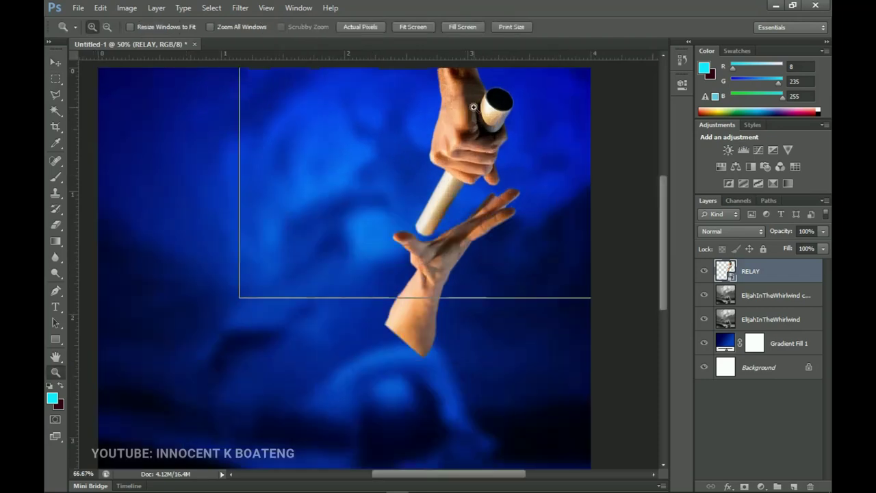
{"action": "left_click", "coordinate": [473, 106]}
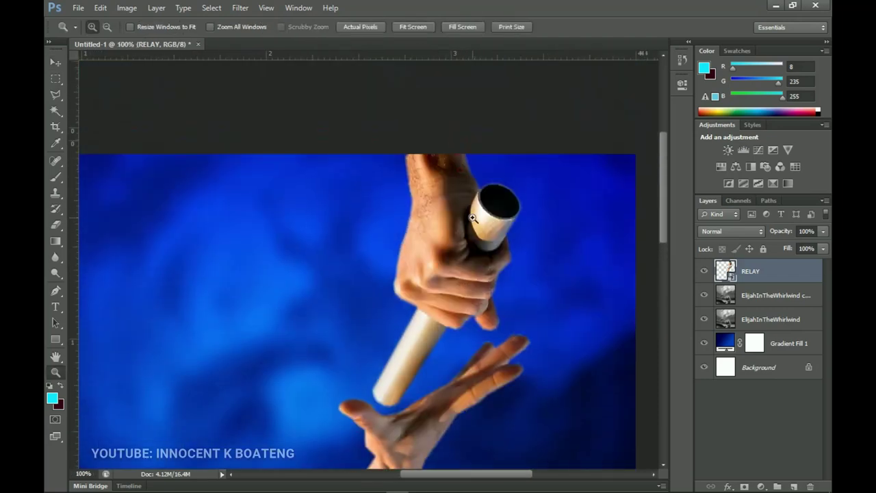
{"action": "key", "text": "v"}
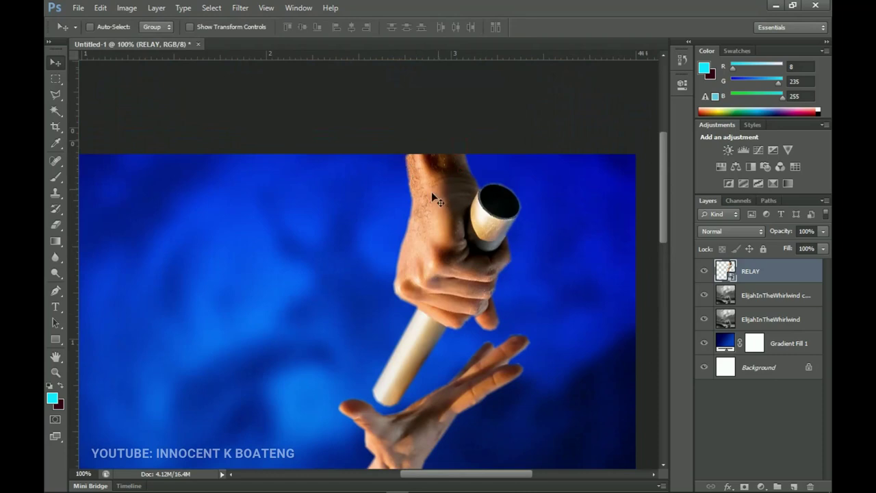
{"action": "left_click_drag", "start_coordinate": [438, 193], "coordinate": [453, 192]}
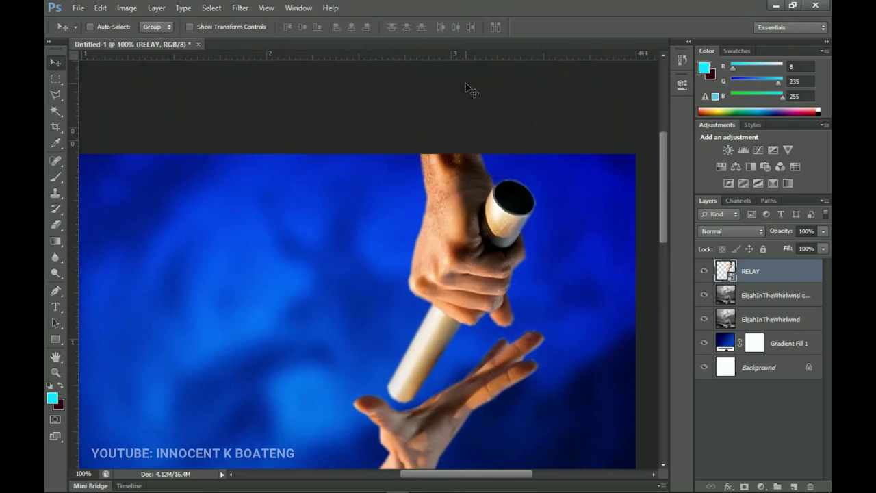
{"action": "key", "text": "ctrl+minus"}
{"action": "key", "text": "ctrl+minus"}
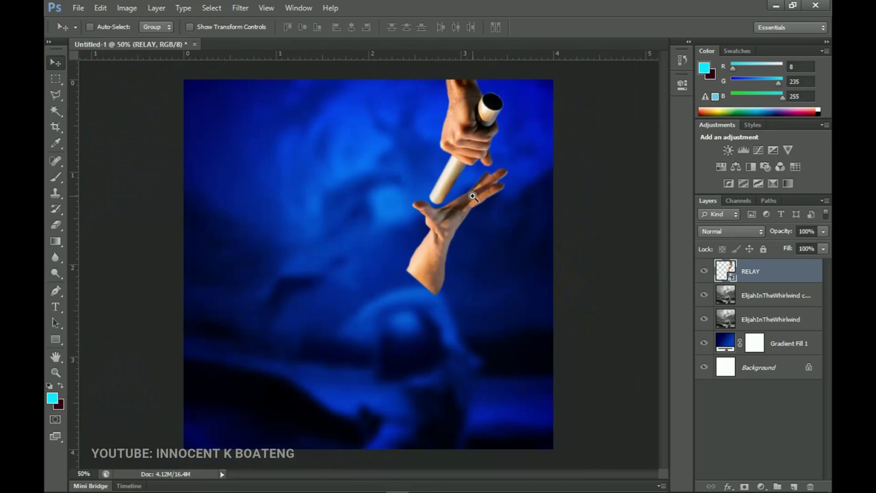
{"action": "key", "text": "shift+Right"}
{"action": "key", "text": "shift+Right"}
{"action": "key", "text": "shift+Right"}
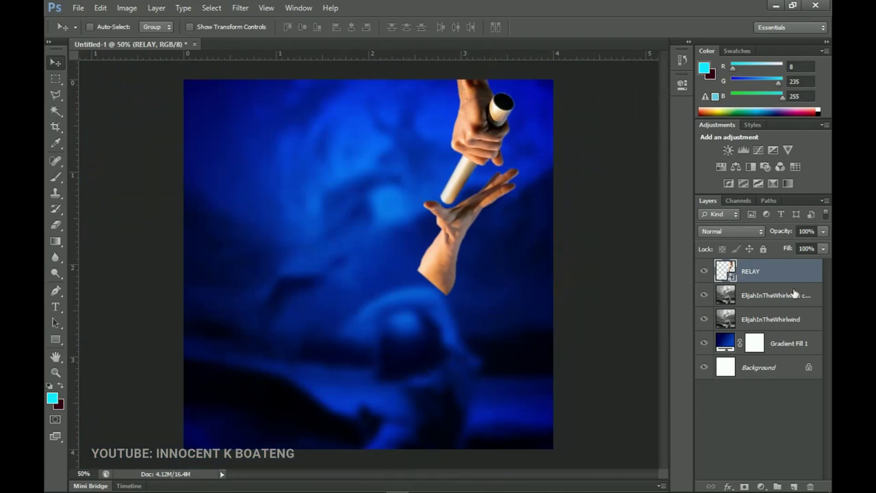
Step: Rasterize the RELAY layer and reduce its saturation to -27
{"action": "right_click", "coordinate": [774, 274]}
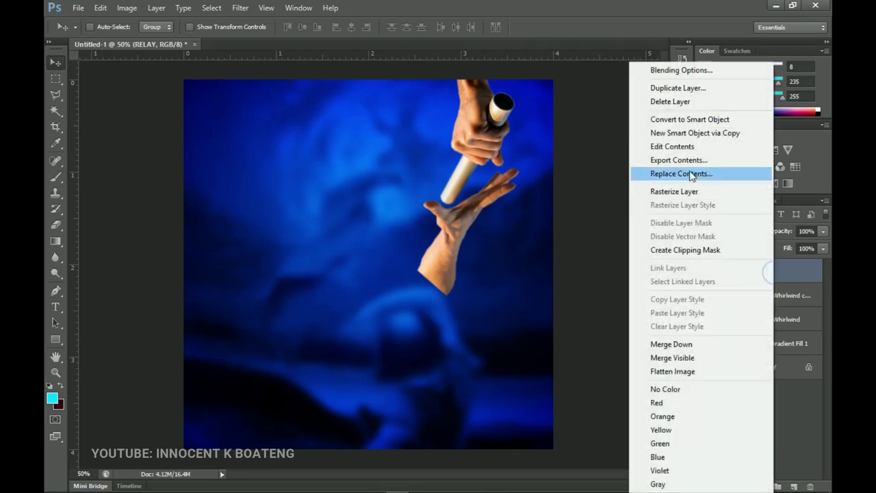
{"action": "left_click", "coordinate": [684, 192]}
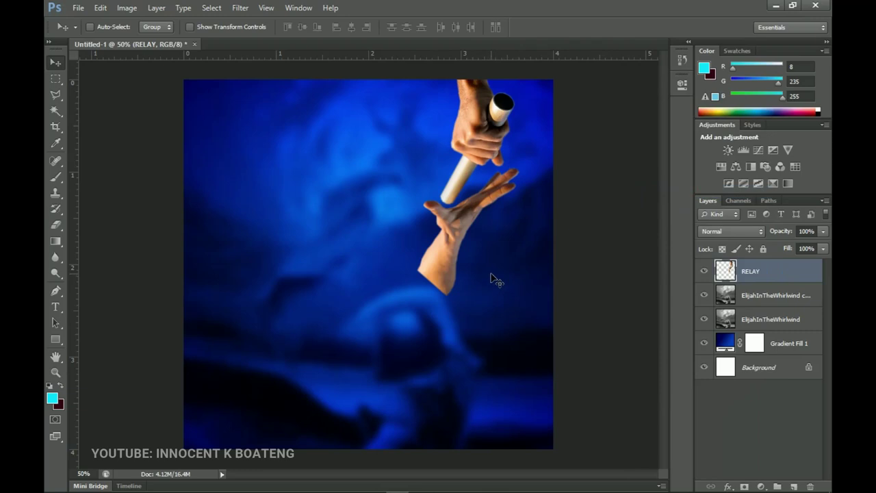
{"action": "key", "text": "ctrl+u"}
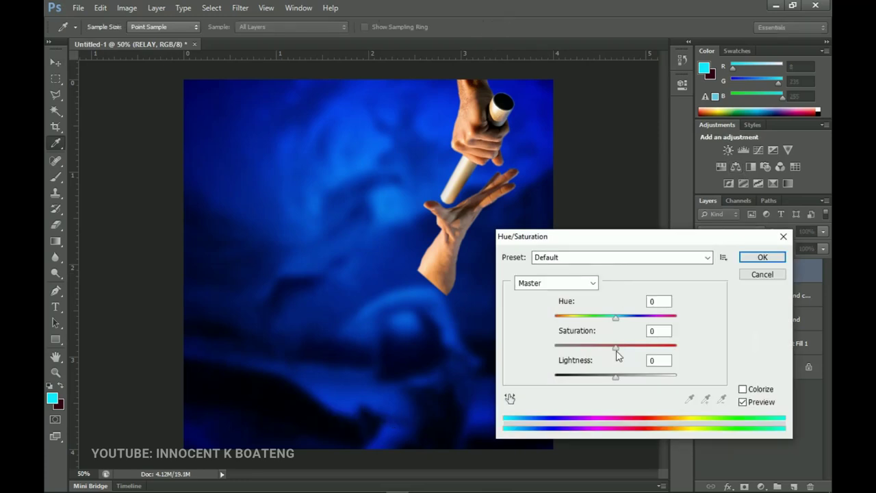
{"action": "left_click_drag", "start_coordinate": [615, 346], "coordinate": [600, 352]}
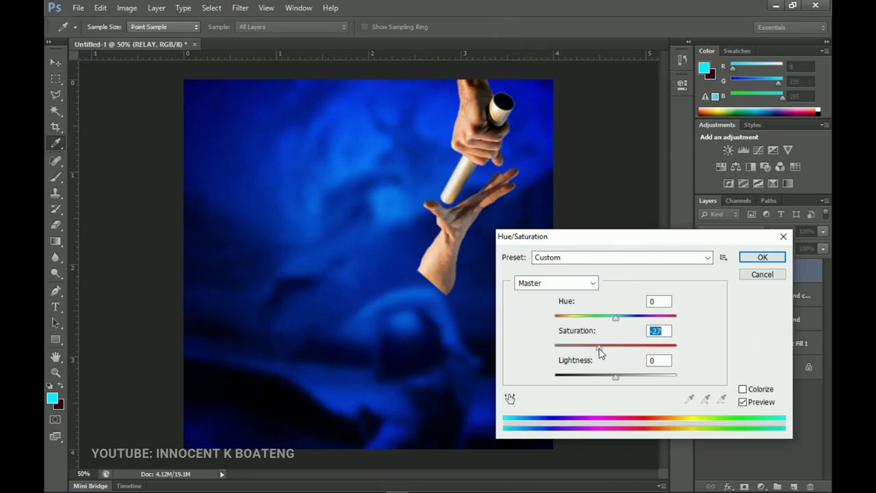
{"action": "left_click", "coordinate": [760, 257]}
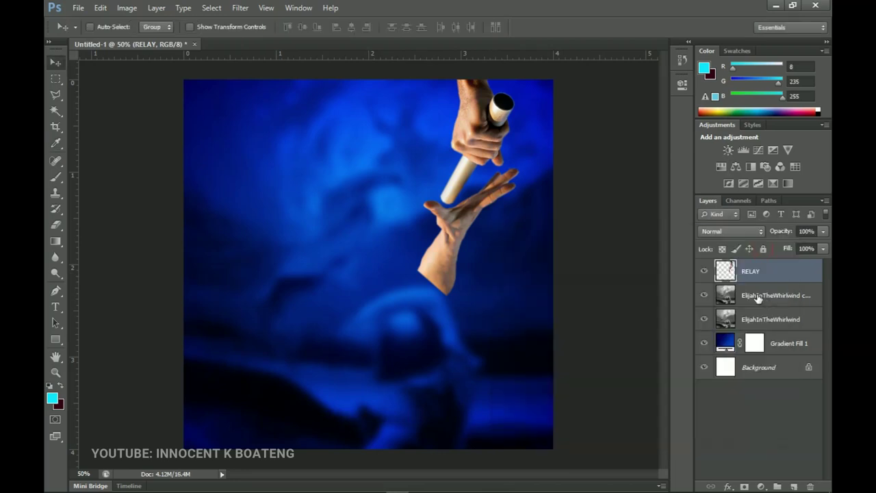
Step: Darken the RELAY hands with a Levels adjustment, setting the black input level to 13
{"action": "key", "text": "ctrl+l"}
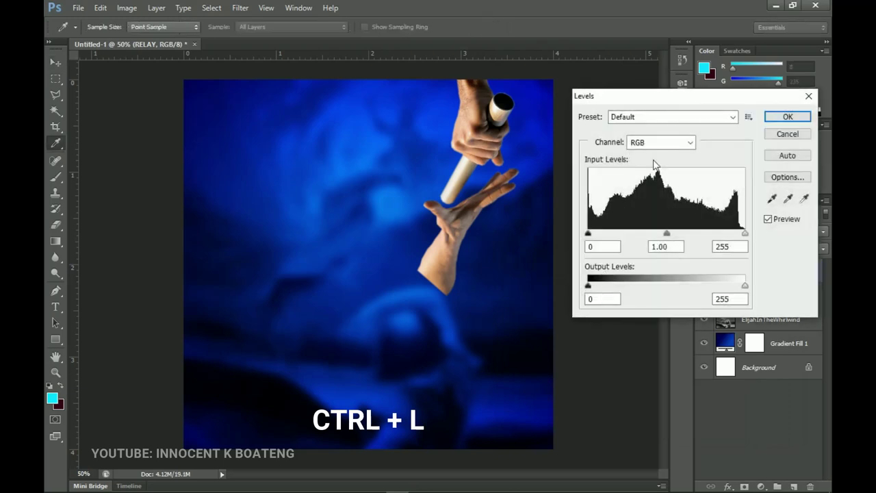
{"action": "left_click_drag", "start_coordinate": [588, 233], "coordinate": [597, 236]}
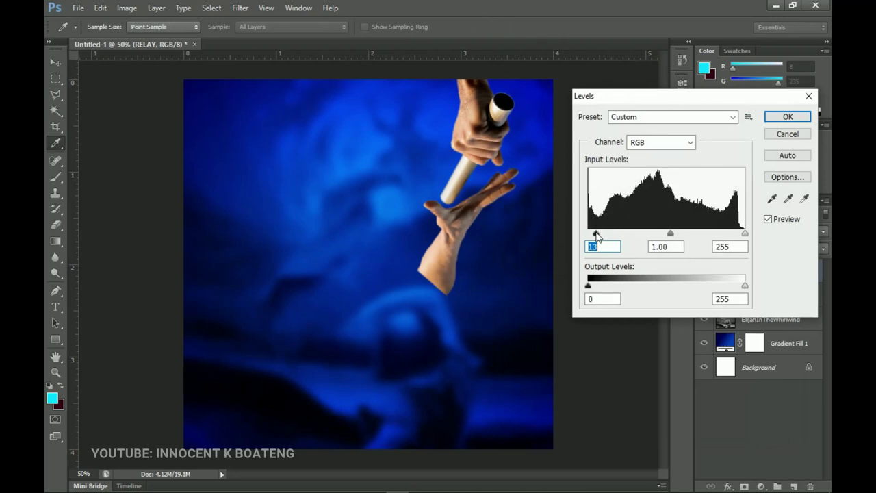
{"action": "left_click", "coordinate": [784, 117]}
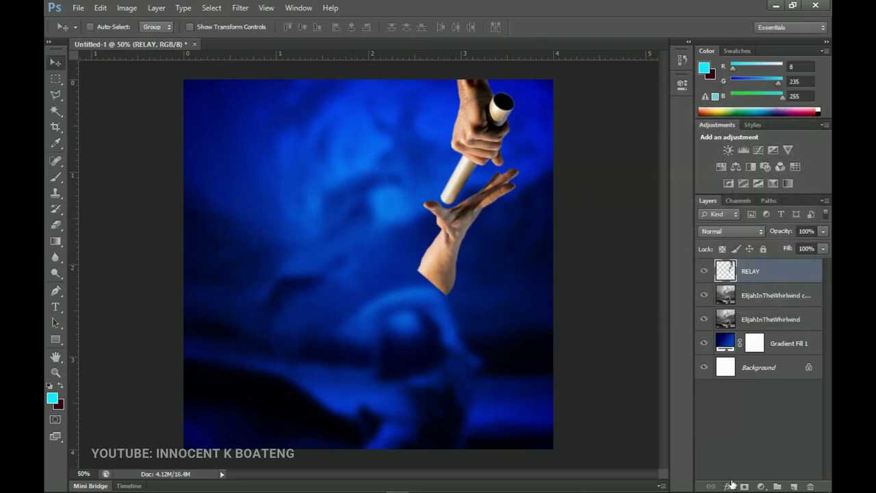
Step: Add a layer mask to RELAY and fade out the lower arm's cut end with a soft black 250 px brush
{"action": "left_click", "coordinate": [744, 486]}
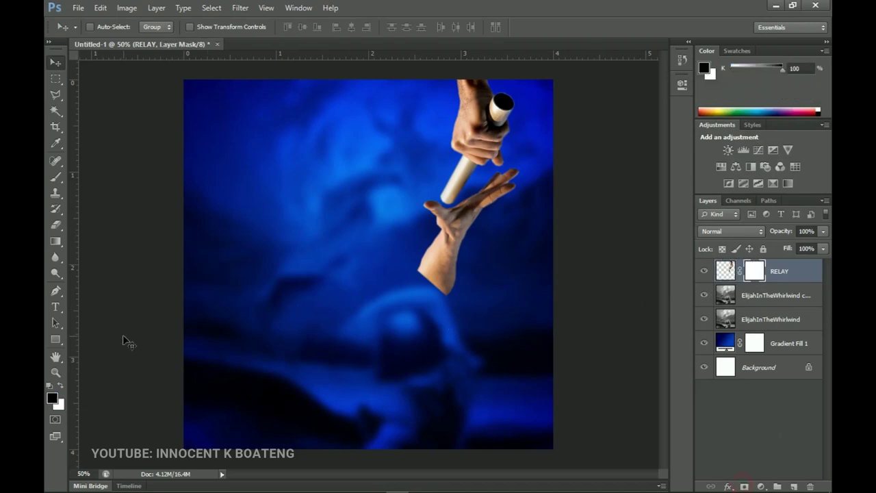
{"action": "key", "text": "b"}
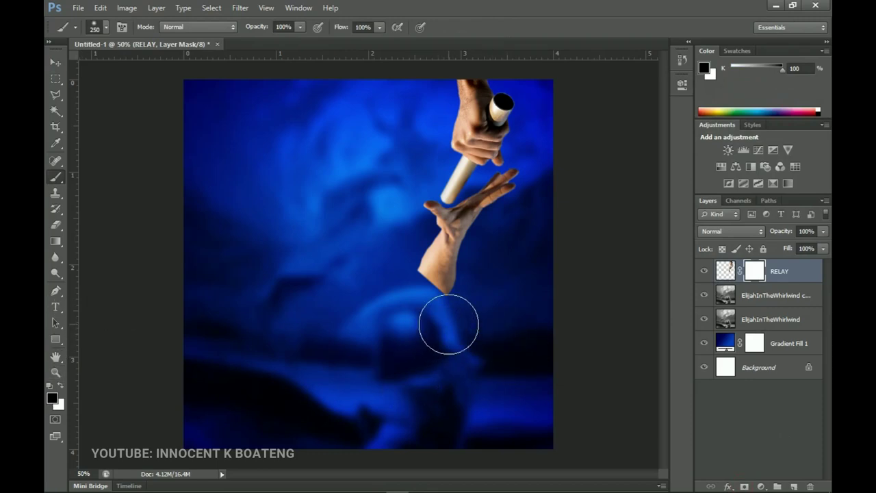
{"action": "mouse_move", "coordinate": [432, 321]}
{"action": "left_mouse_down"}
{"action": "mouse_move", "coordinate": [438, 308]}
{"action": "mouse_move", "coordinate": [413, 309]}
{"action": "mouse_move", "coordinate": [415, 297]}
{"action": "mouse_move", "coordinate": [444, 311]}
{"action": "mouse_move", "coordinate": [456, 299]}
{"action": "mouse_move", "coordinate": [434, 307]}
{"action": "mouse_move", "coordinate": [396, 291]}
{"action": "mouse_move", "coordinate": [397, 281]}
{"action": "left_mouse_up"}
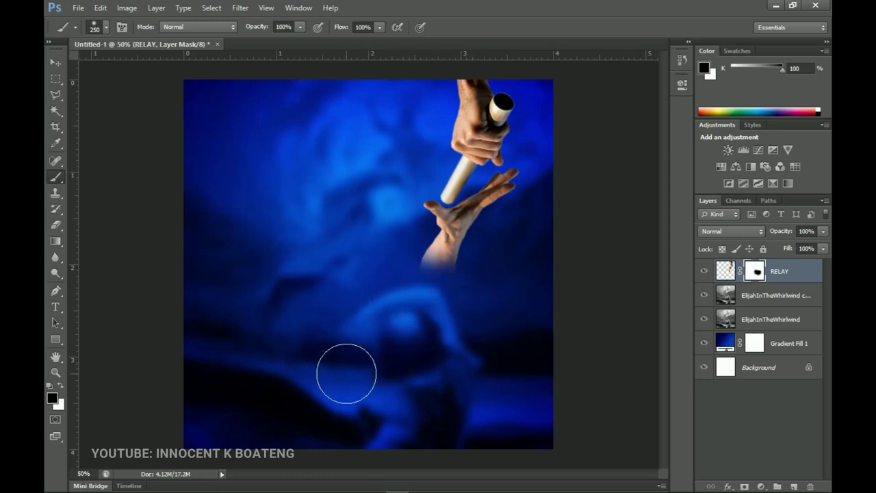
{"action": "left_click", "coordinate": [54, 62]}
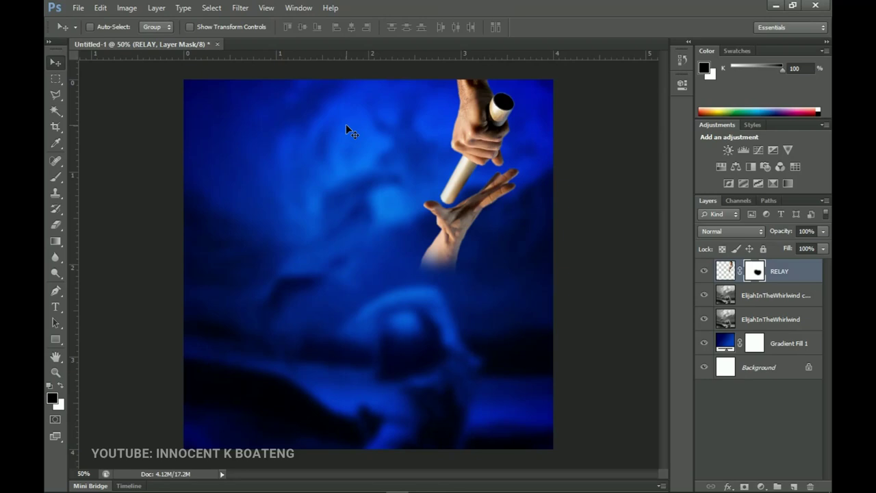
Step: Add two vertical margin guides at 8% and 92% of the canvas width
{"action": "left_click", "coordinate": [267, 7]}
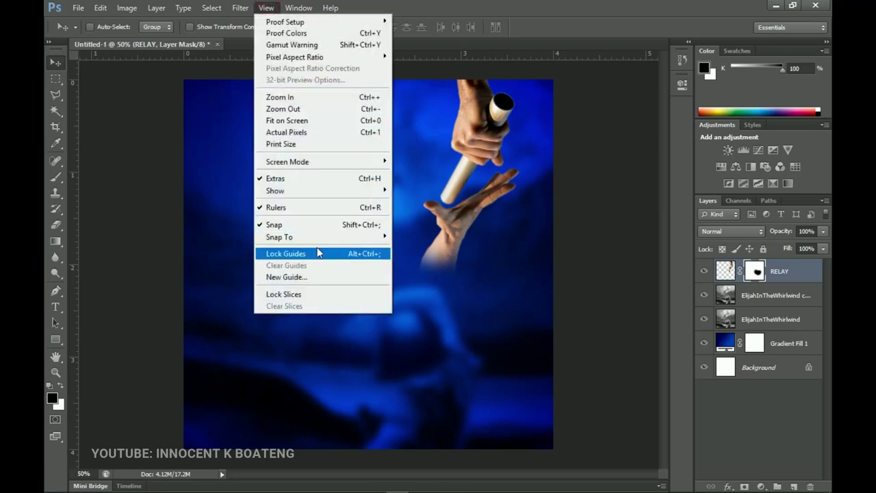
{"action": "left_click", "coordinate": [320, 279]}
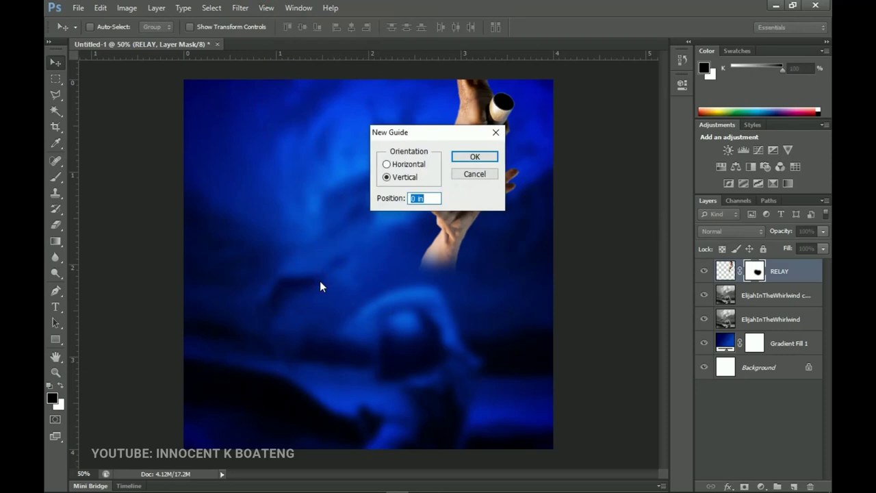
{"action": "type", "text": "8%"}
{"action": "key", "text": "Return"}
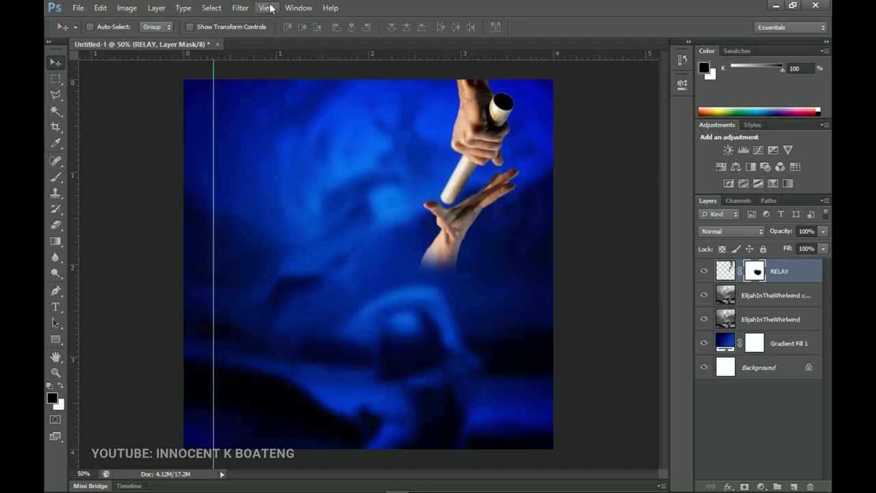
{"action": "left_click", "coordinate": [267, 8]}
{"action": "left_click", "coordinate": [290, 276]}
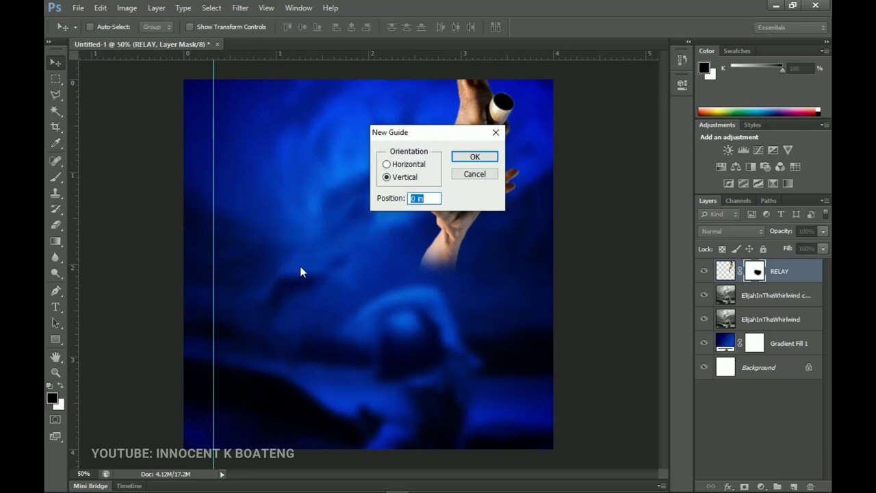
{"action": "type", "text": "92%"}
{"action": "key", "text": "Return"}
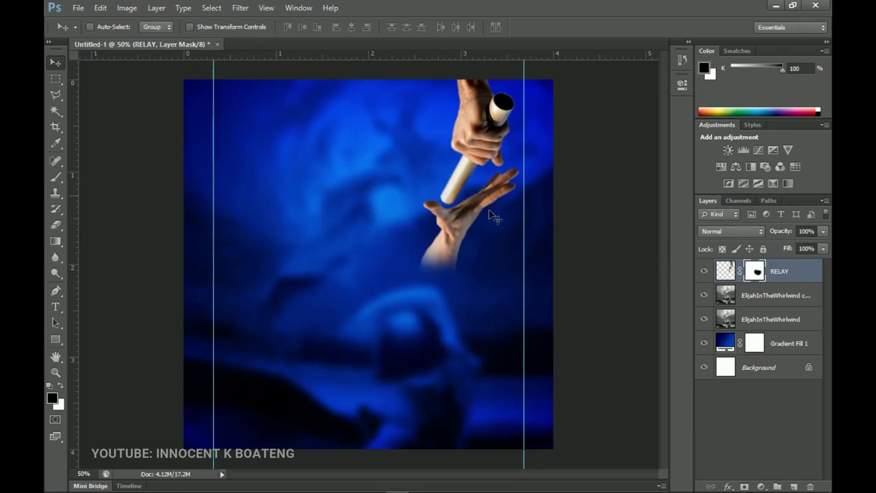
Step: Add a Raleway text layer near the canvas's upper left with "GHANA METHODIST STUDENTS' UNION / GHAMSU AAMUSTED LOCAL" copied from Notepad
{"action": "left_click", "coordinate": [57, 306]}
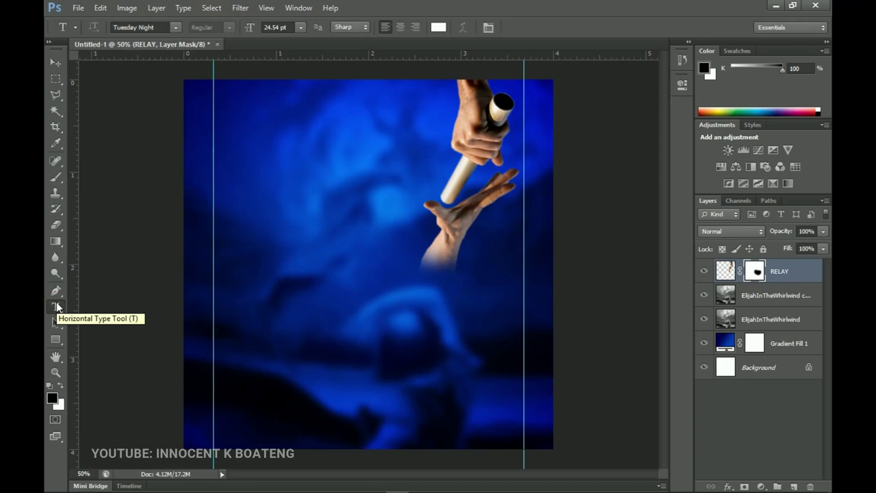
{"action": "left_click", "coordinate": [157, 25]}
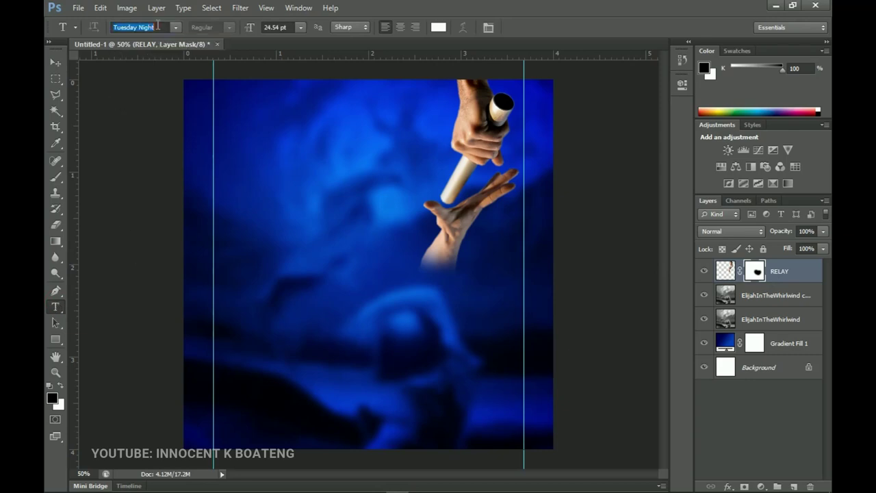
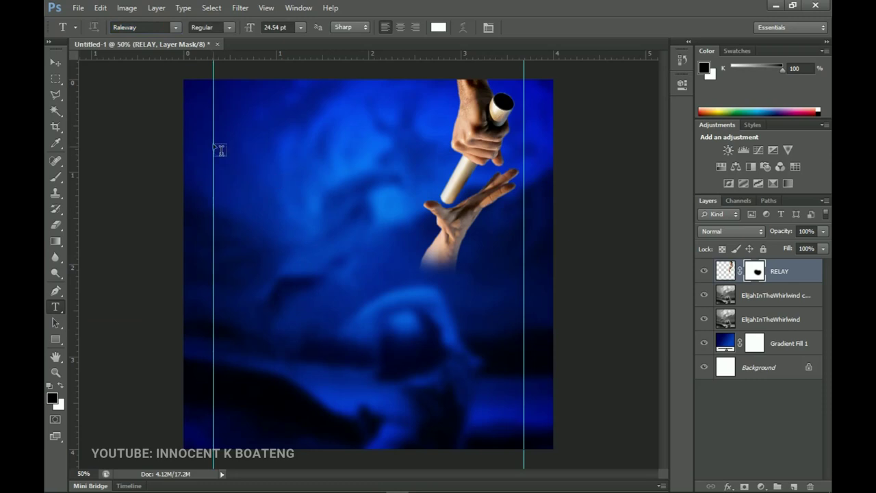
{"action": "left_click", "coordinate": [294, 232]}
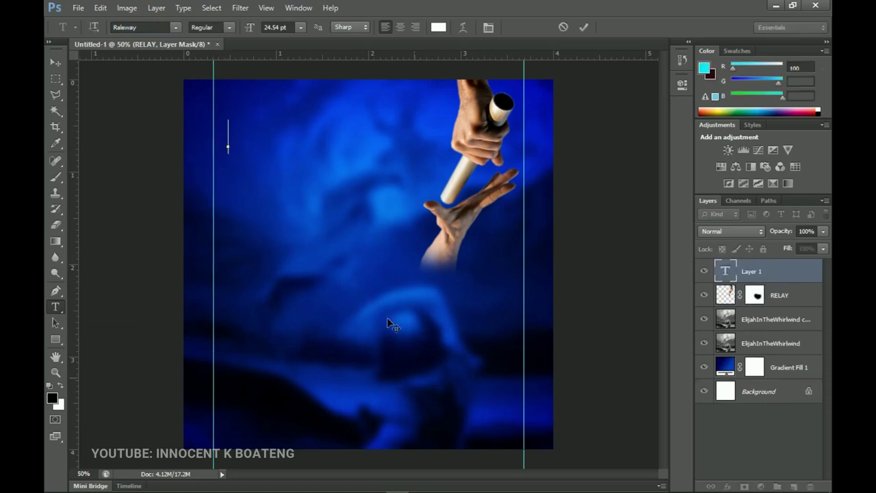
{"action": "left_click", "coordinate": [466, 483]}
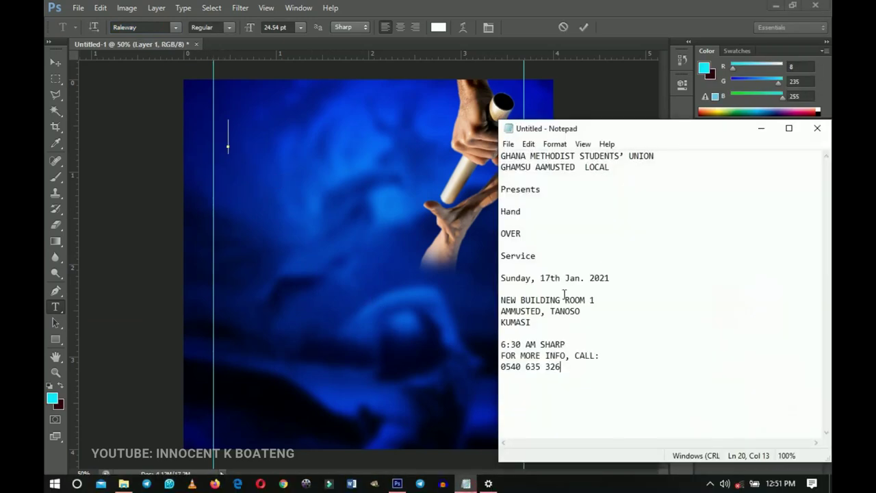
{"action": "left_click_drag", "start_coordinate": [616, 168], "coordinate": [502, 156]}
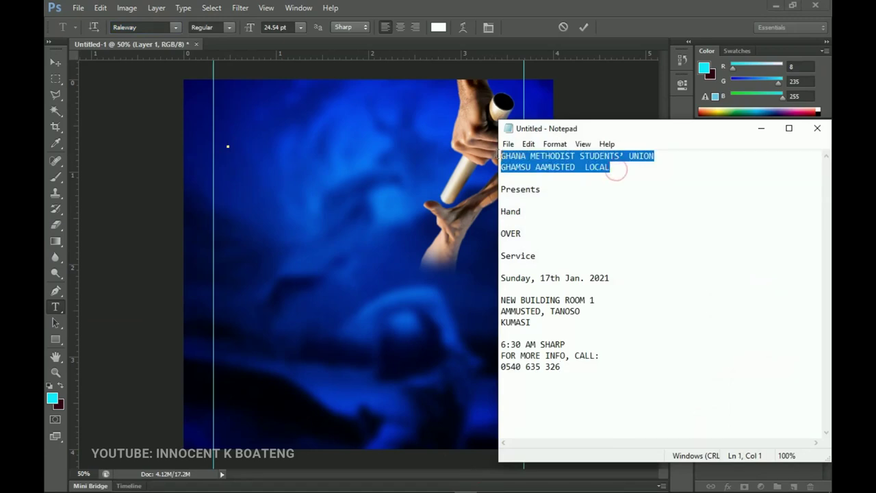
{"action": "key", "text": "ctrl+c"}
{"action": "key", "text": "alt+Tab"}
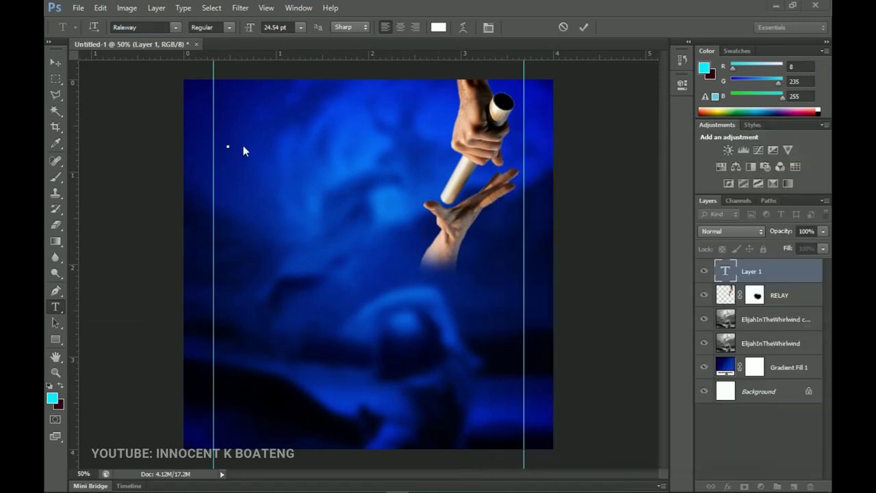
{"action": "key", "text": "ctrl+v"}
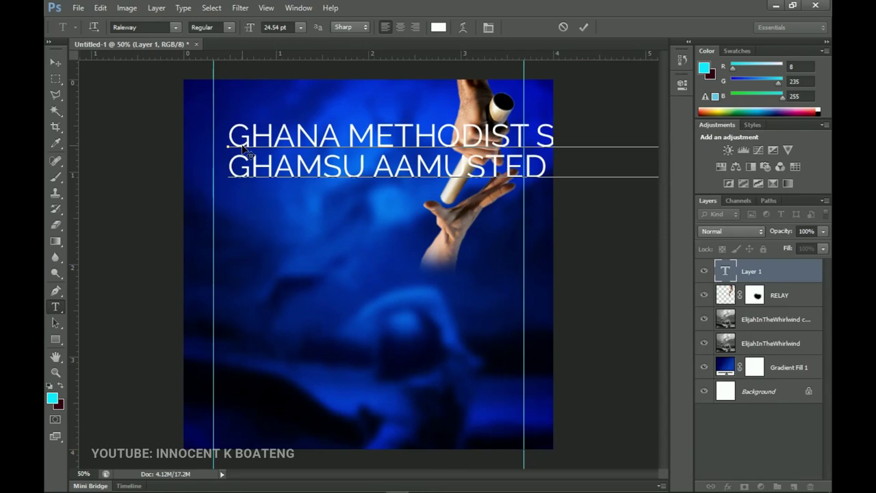
Step: Set the font style of the whole union heading to Medium
{"action": "key", "text": "ctrl+a"}
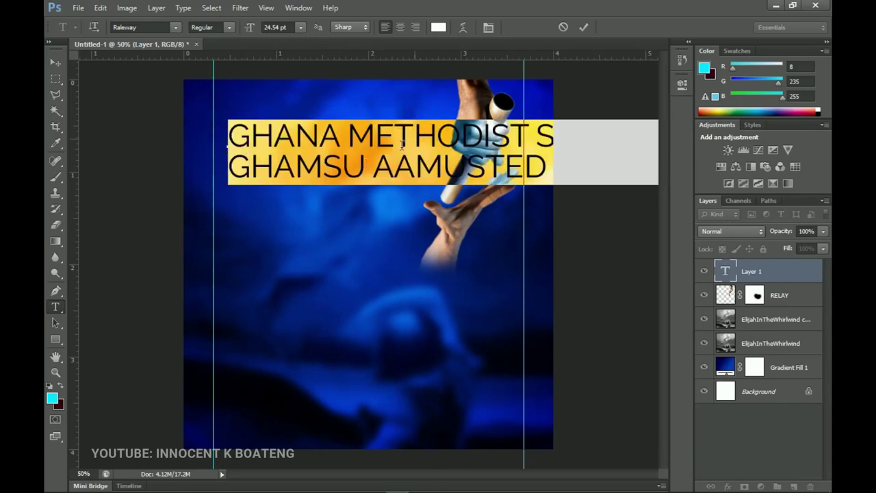
{"action": "left_click", "coordinate": [229, 27]}
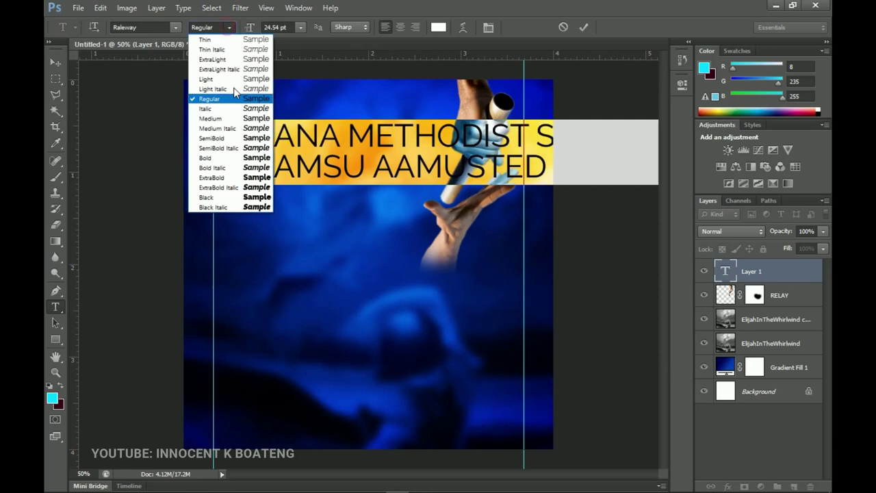
{"action": "left_click", "coordinate": [237, 113]}
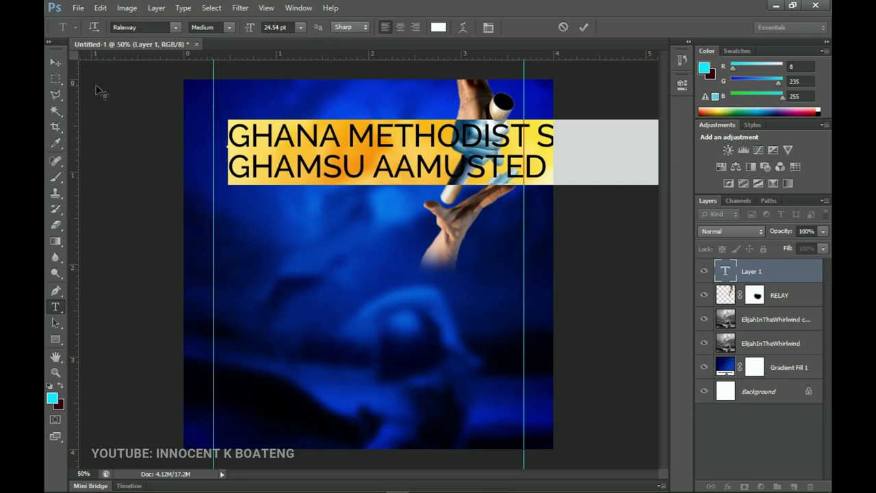
Step: Scale the union heading down to about 7.71 pt and align its left edge with the 8% guide, clear of the hands
{"action": "left_click", "coordinate": [57, 63]}
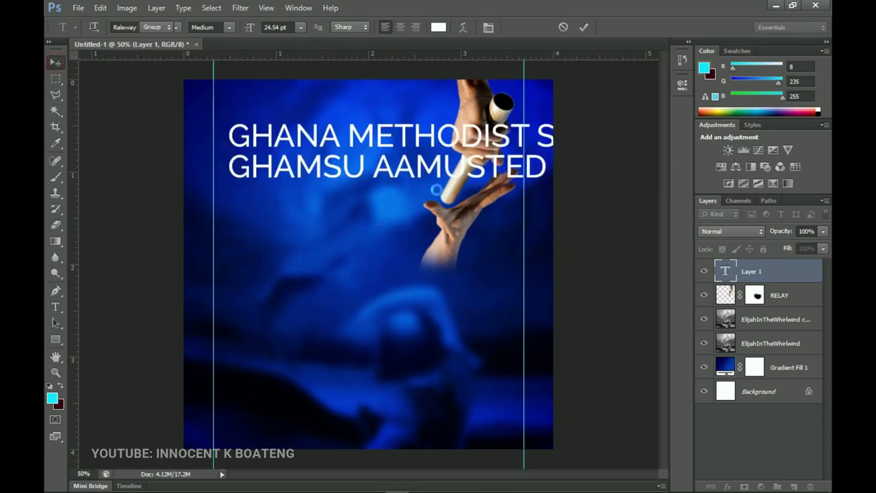
{"action": "key", "text": "ctrl+t"}
{"action": "left_click_drag", "start_coordinate": [227, 119], "coordinate": [394, 139]}
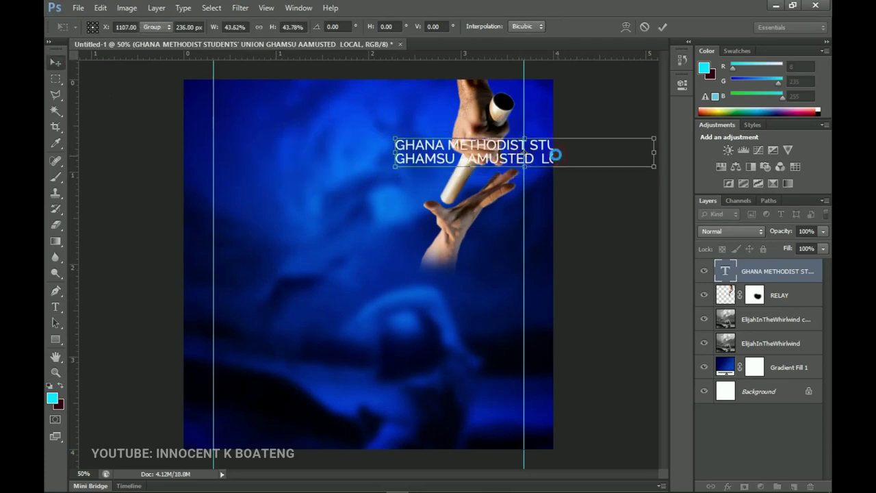
{"action": "key", "text": "Return"}
{"action": "left_click_drag", "start_coordinate": [556, 159], "coordinate": [365, 153]}
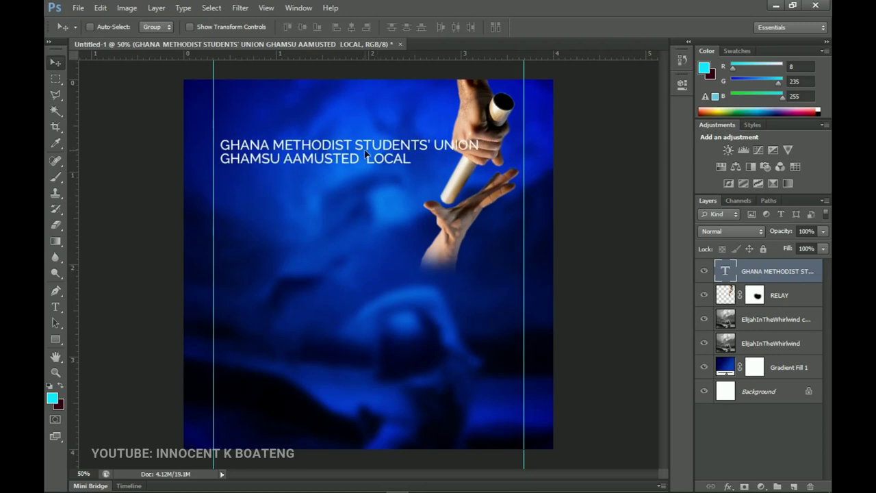
{"action": "key", "text": "ctrl+t"}
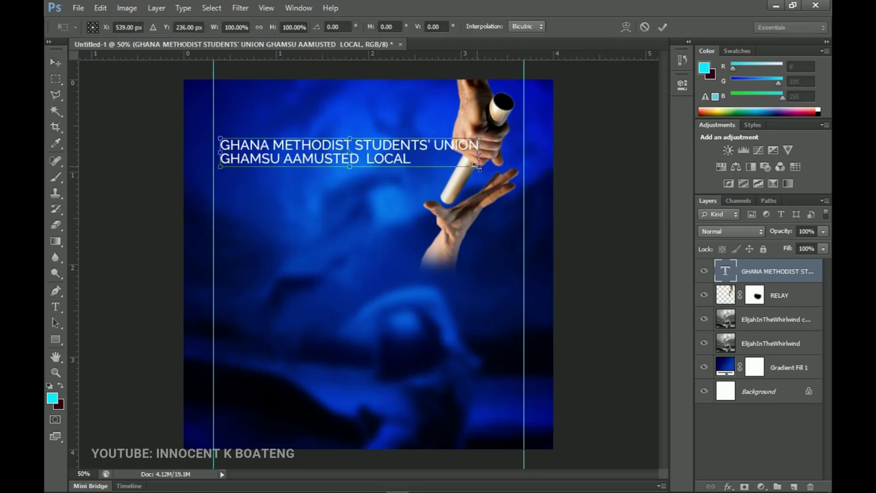
{"action": "left_click_drag", "start_coordinate": [478, 163], "coordinate": [407, 156]}
{"action": "key", "text": "Return"}
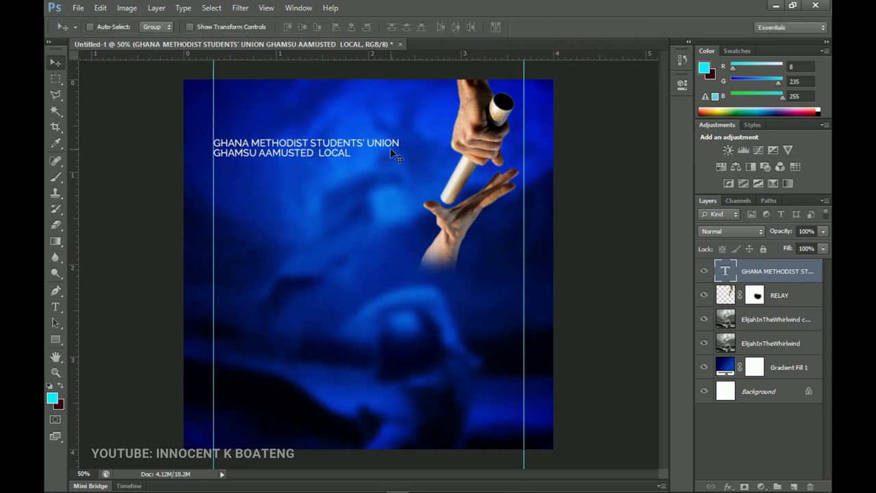
Step: Change the font style of the whole two-line union heading to SemiBold
{"action": "key", "text": "t"}
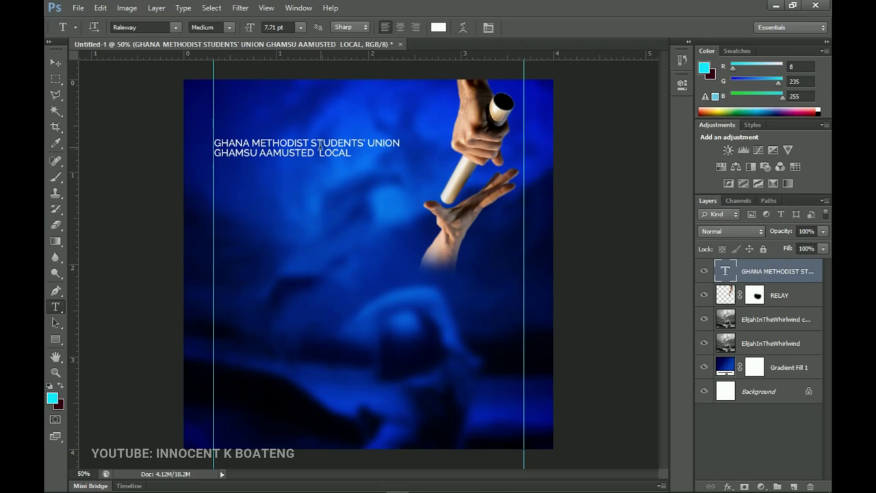
{"action": "left_click", "coordinate": [316, 148]}
{"action": "key", "text": "ctrl+a"}
{"action": "left_click", "coordinate": [226, 28]}
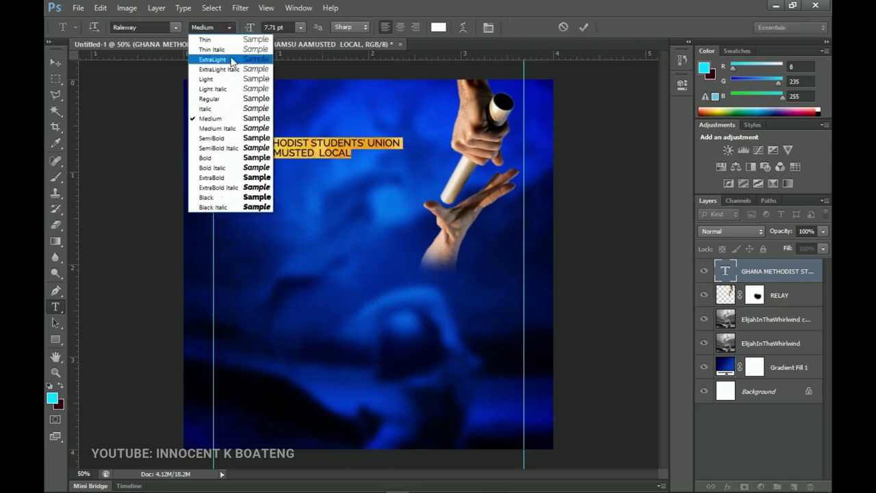
{"action": "left_click", "coordinate": [230, 140]}
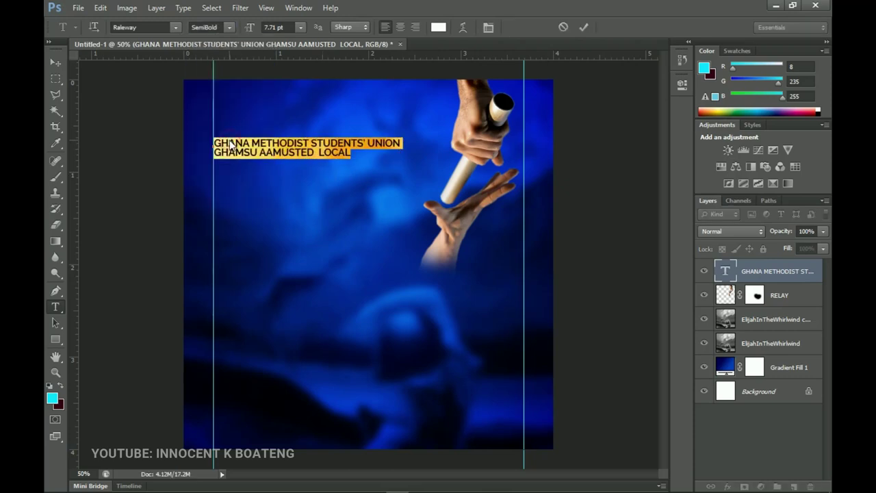
{"action": "left_click", "coordinate": [60, 63]}
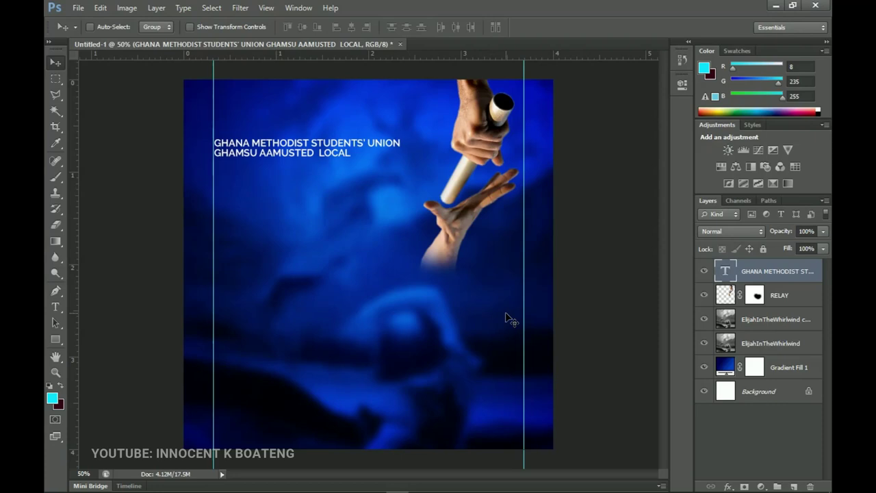
Step: Duplicate the union heading, place the copy below it, and replace the copy's text with "Presents" copied from Notepad
{"action": "key", "text": "ctrl+j"}
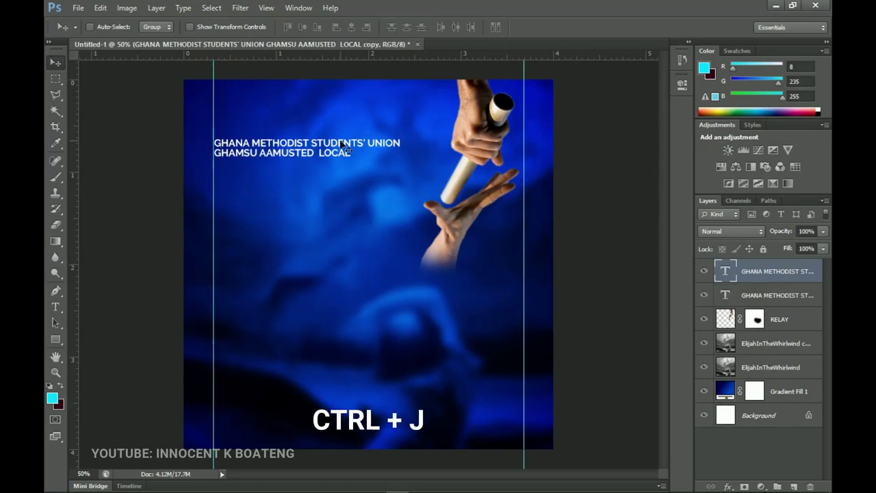
{"action": "left_click_drag", "start_coordinate": [341, 144], "coordinate": [362, 189]}
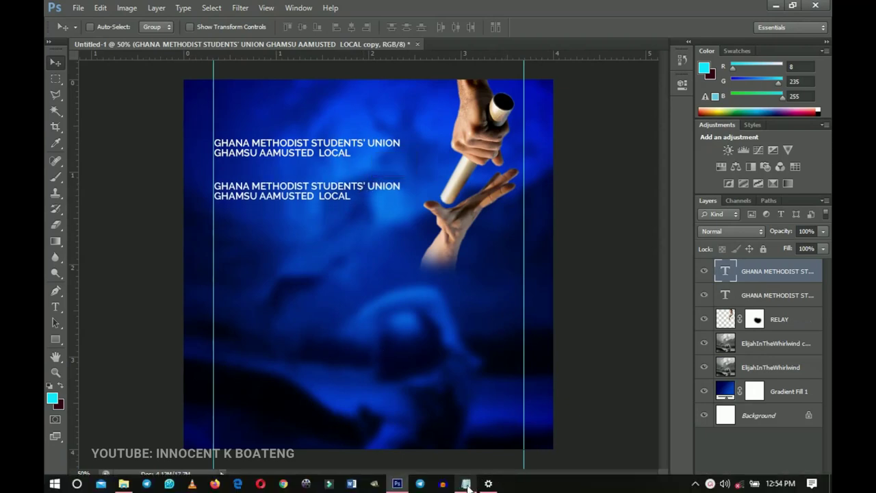
{"action": "left_click", "coordinate": [466, 483]}
{"action": "double_click", "coordinate": [546, 190]}
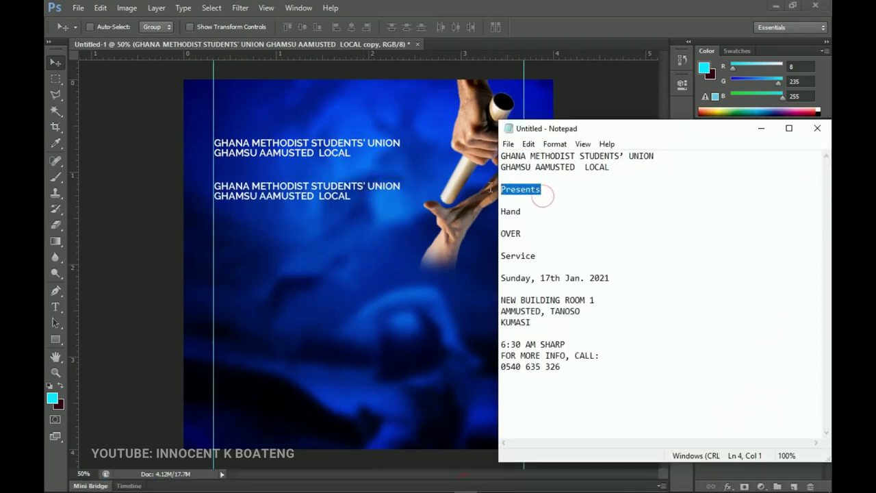
{"action": "left_click", "coordinate": [385, 164]}
{"action": "key", "text": "t"}
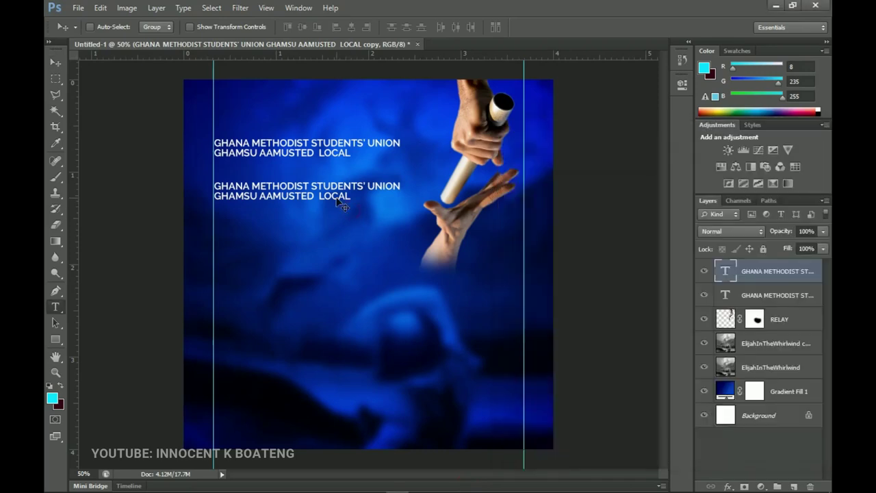
{"action": "left_click", "coordinate": [334, 198]}
{"action": "key", "text": "ctrl+a"}
{"action": "key", "text": "ctrl+h"}
{"action": "key", "text": "ctrl+v"}
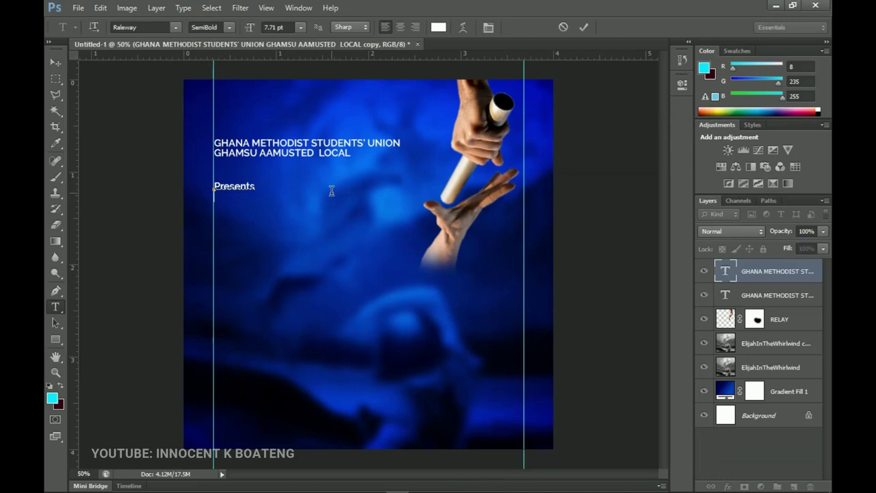
Step: Set the whole "Presents" line in All Caps
{"action": "key", "text": "ctrl+a"}
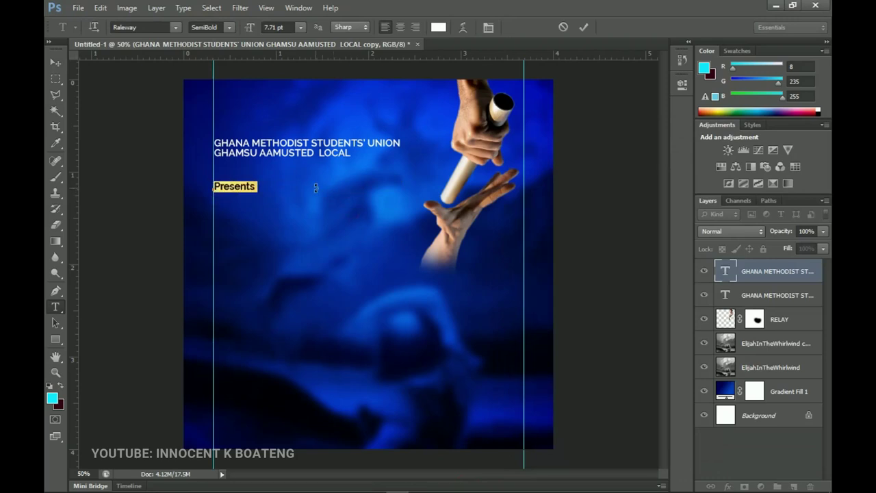
{"action": "left_click", "coordinate": [488, 28]}
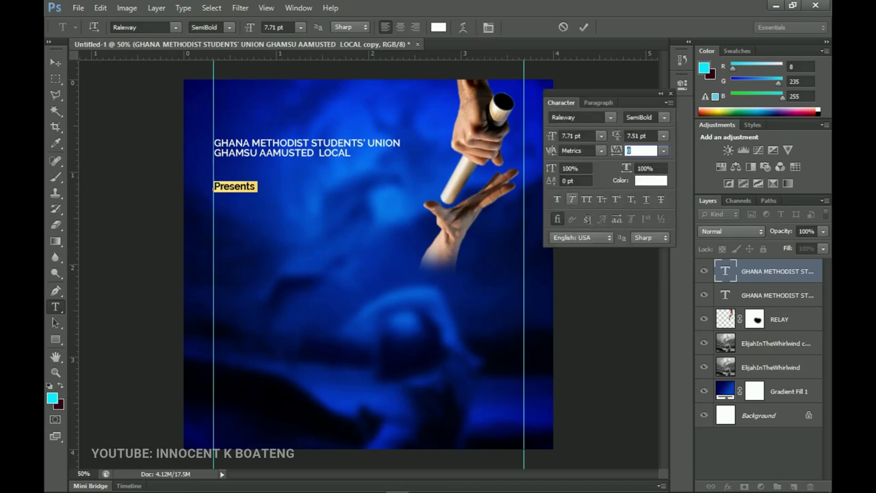
{"action": "left_click", "coordinate": [586, 200]}
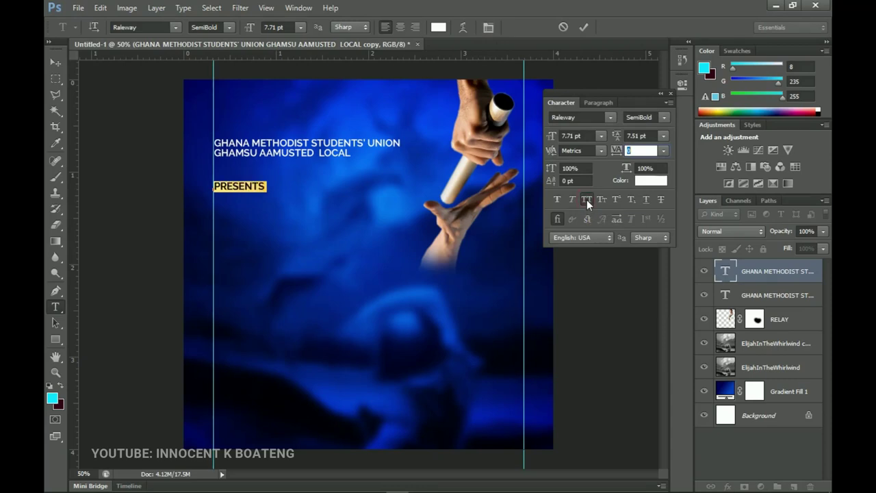
Step: Center the PRESENTS line beneath the union heading and scale it up to about 11.44 pt
{"action": "left_click", "coordinate": [55, 63]}
{"action": "left_click_drag", "start_coordinate": [274, 203], "coordinate": [331, 202]}
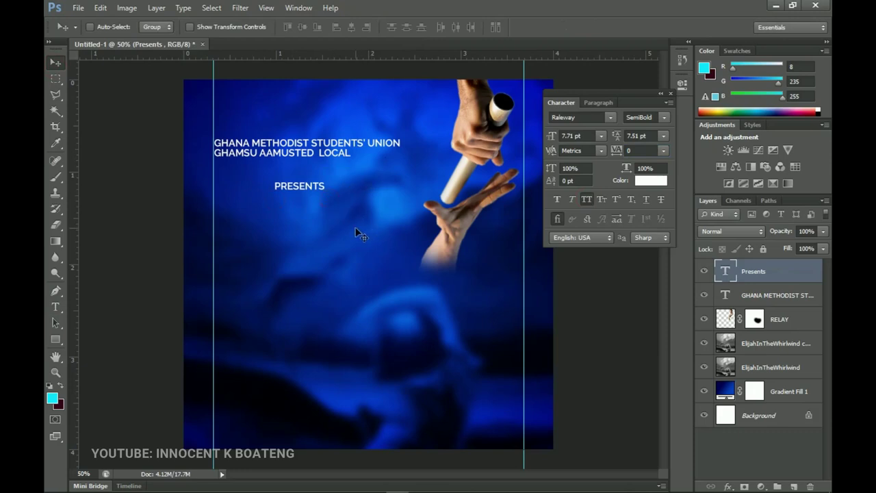
{"action": "key", "text": "ctrl+t"}
{"action": "mouse_move", "coordinate": [326, 181]}
{"action": "left_mouse_down"}
{"action": "mouse_move", "coordinate": [338, 176]}
{"action": "mouse_move", "coordinate": [327, 197]}
{"action": "left_mouse_up"}
{"action": "key", "text": "Return"}
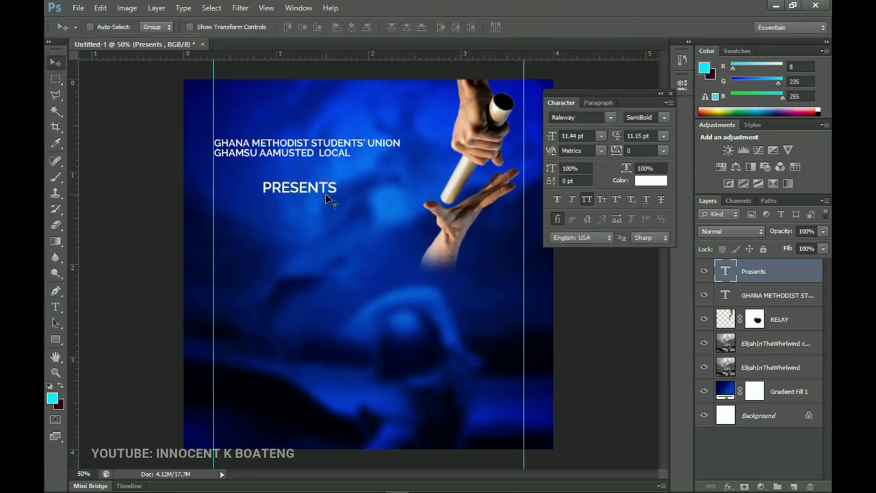
Step: Change the text color of the word PRESENTS to bright yellow
{"action": "key", "text": "t"}
{"action": "double_click", "coordinate": [316, 186]}
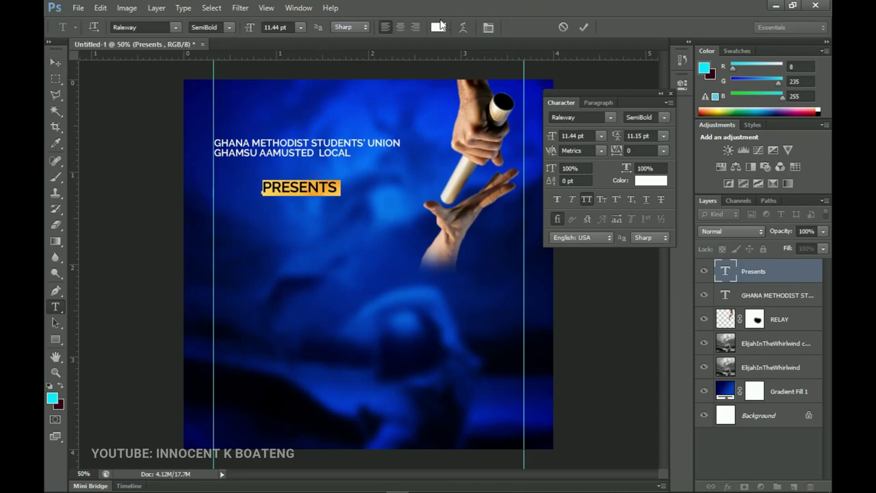
{"action": "left_click", "coordinate": [438, 27]}
{"action": "left_click_drag", "start_coordinate": [660, 351], "coordinate": [661, 334]}
{"action": "left_click", "coordinate": [644, 206]}
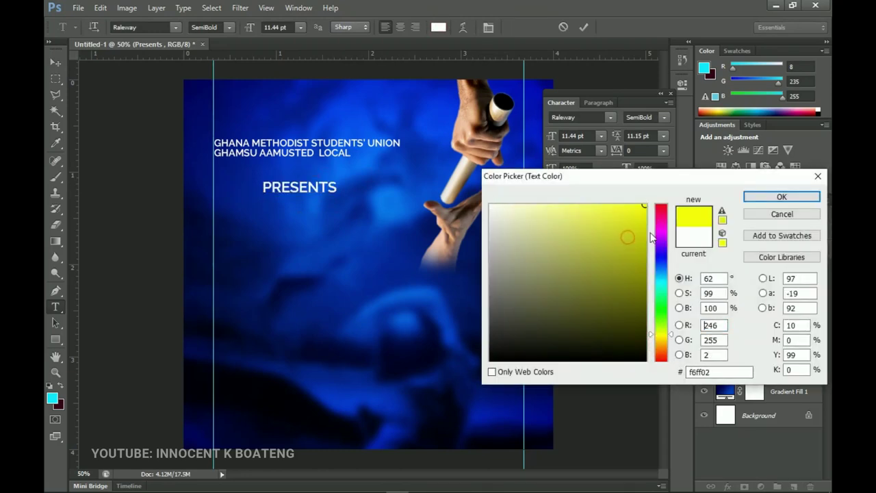
{"action": "left_click", "coordinate": [661, 335]}
{"action": "left_click", "coordinate": [661, 337]}
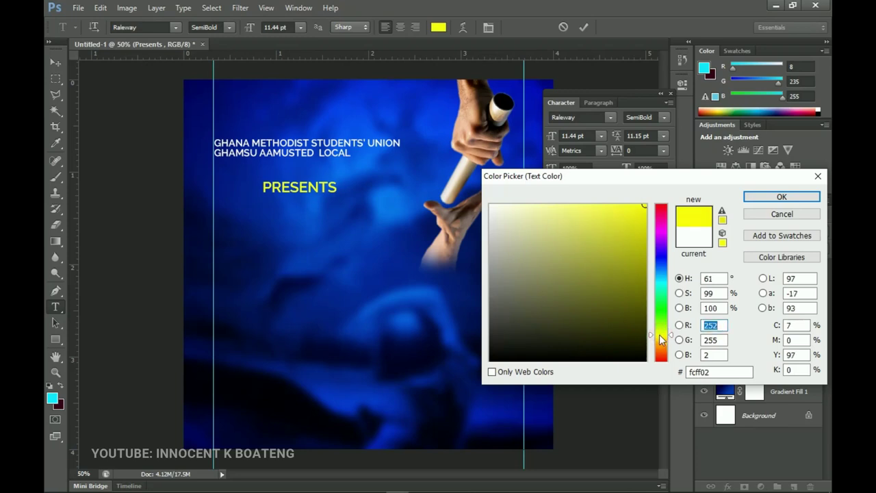
{"action": "left_click", "coordinate": [780, 197]}
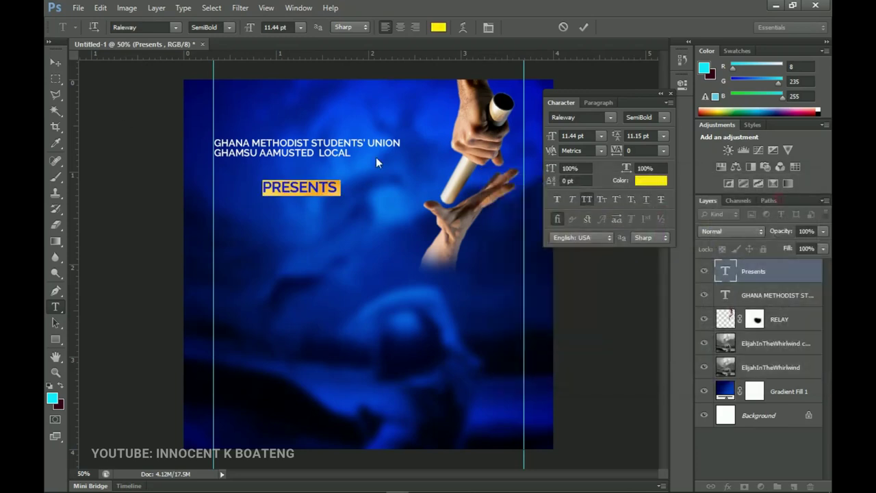
{"action": "left_click", "coordinate": [63, 64]}
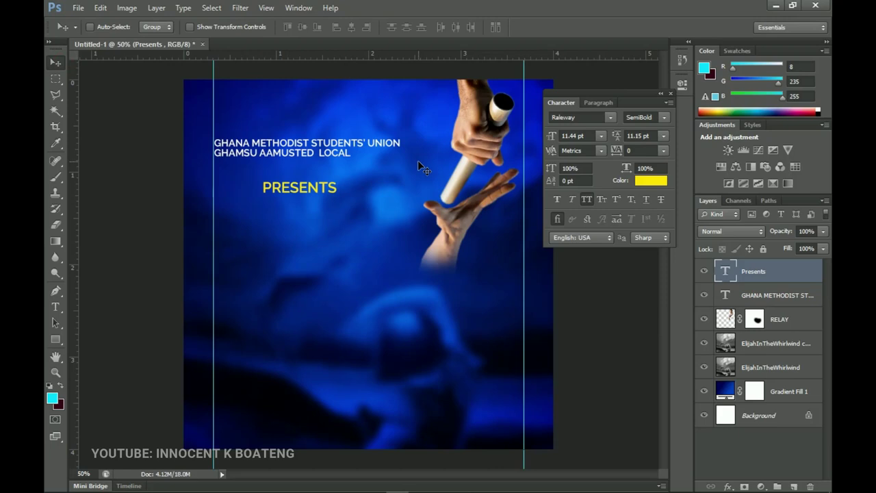
Step: Duplicate the PRESENTS layer and place the copy lower down with its left edge on the 8% guide
{"action": "key", "text": "ctrl+j"}
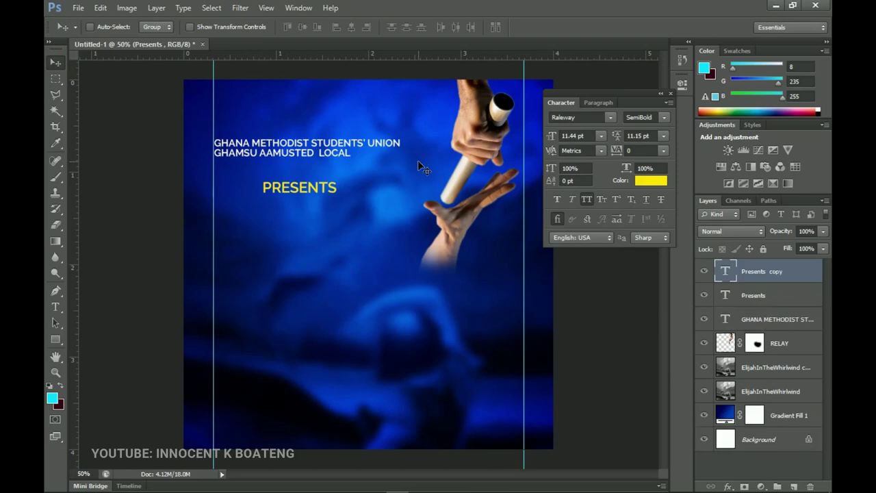
{"action": "left_click_drag", "start_coordinate": [322, 189], "coordinate": [272, 244]}
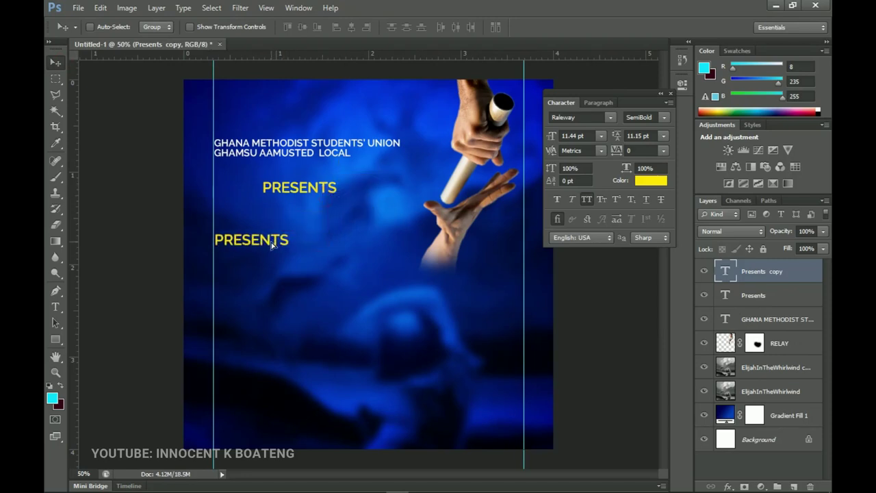
{"action": "key", "text": "Left"}
{"action": "key", "text": "Left"}
{"action": "key", "text": "Left"}
{"action": "key", "text": "Left"}
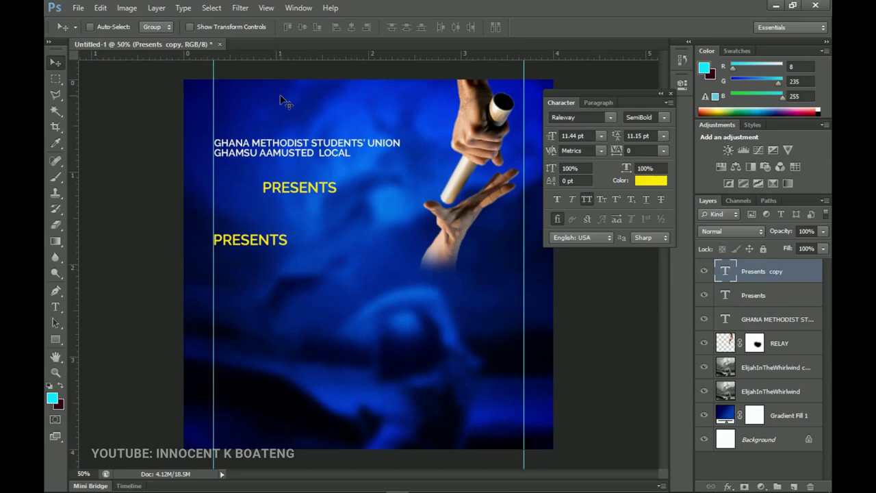
Step: Add a vertical guide at 50% of the canvas width
{"action": "left_click", "coordinate": [262, 10]}
{"action": "left_click", "coordinate": [306, 280]}
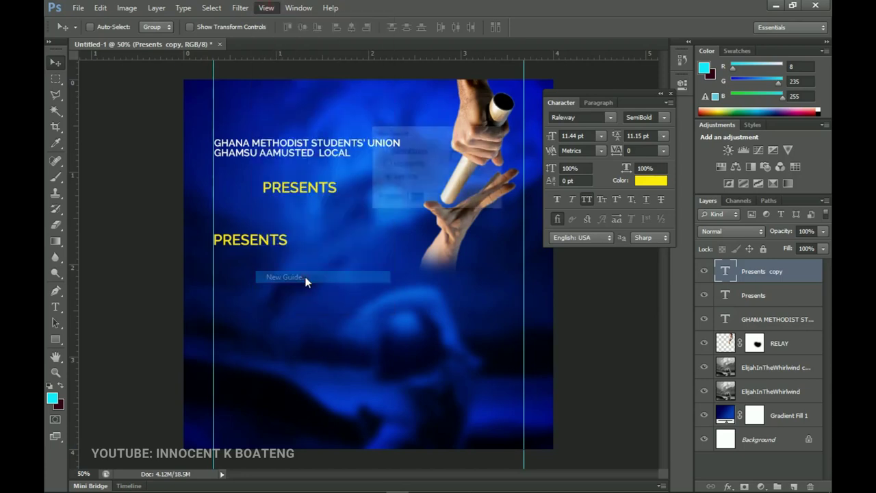
{"action": "type", "text": "50"}
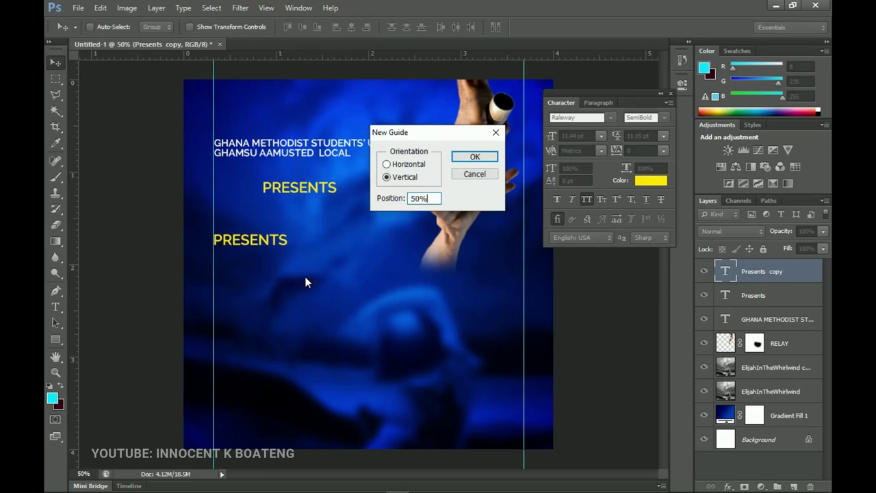
{"action": "type", "text": "%"}
{"action": "key", "text": "Return"}
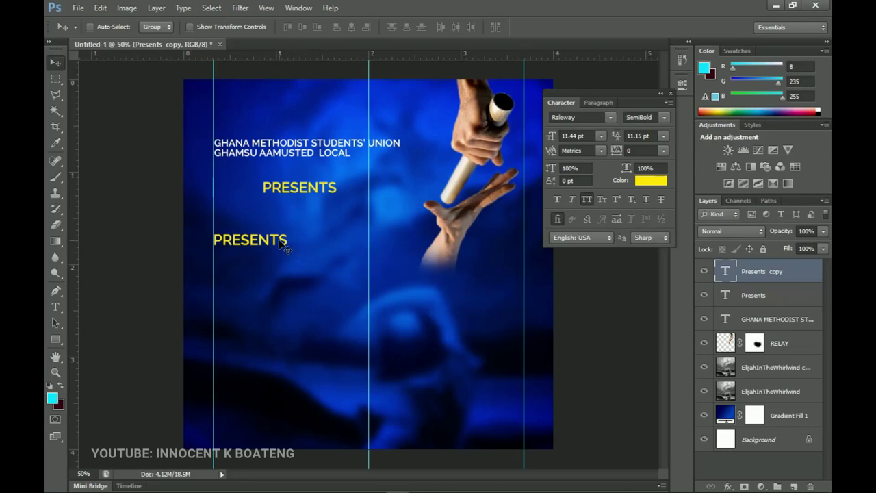
Step: Set the font family of the lower PRESENTS copy to Trajan Pro (OT1)
{"action": "key", "text": "t"}
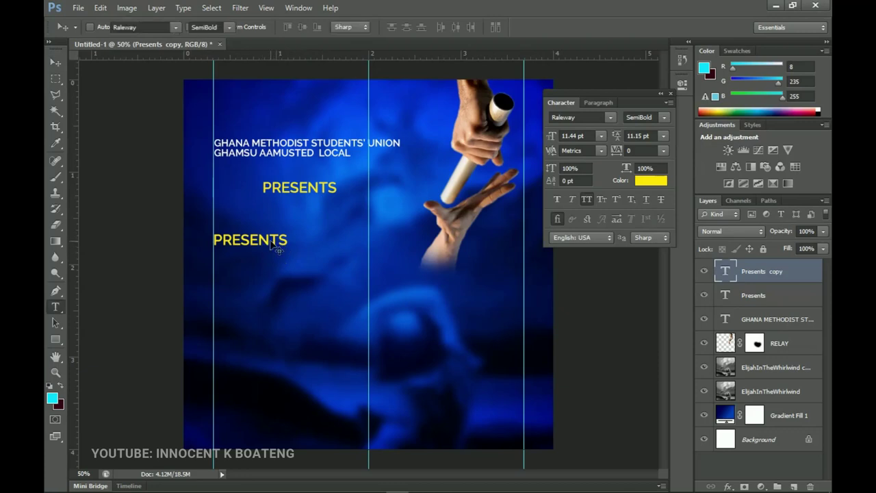
{"action": "double_click", "coordinate": [275, 242]}
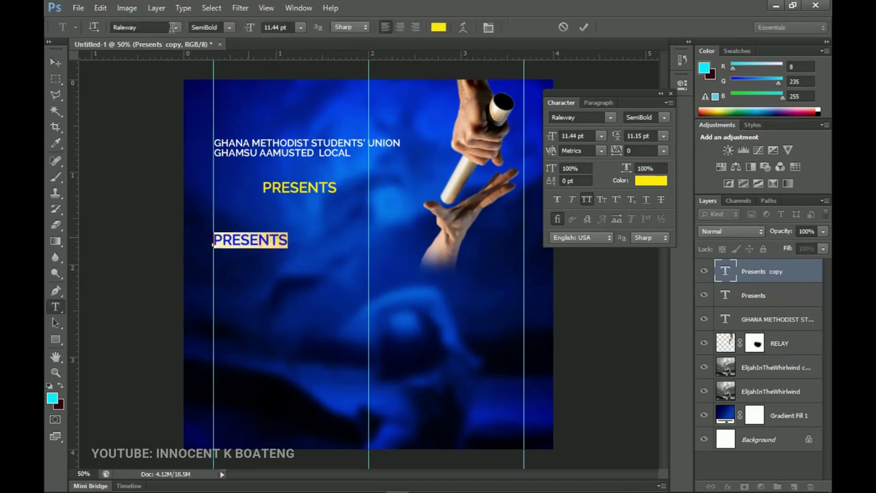
{"action": "left_click", "coordinate": [145, 27]}
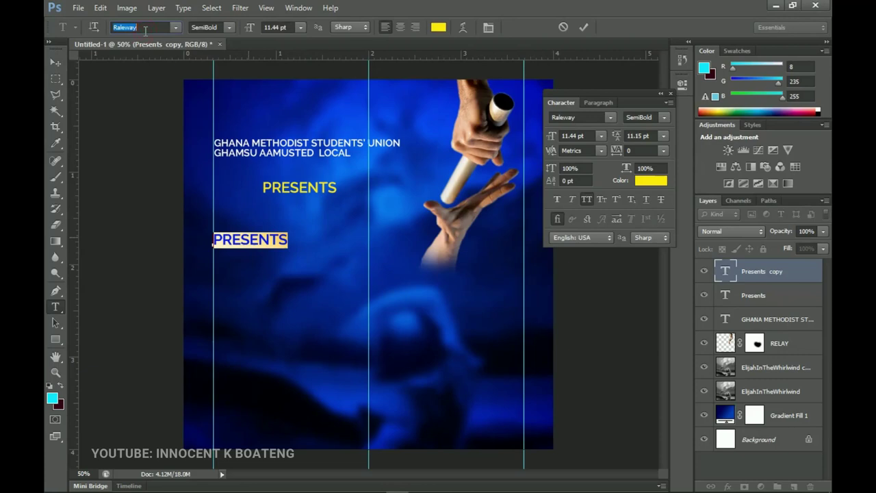
{"action": "type", "text": "Trajan Pro (OT1"}
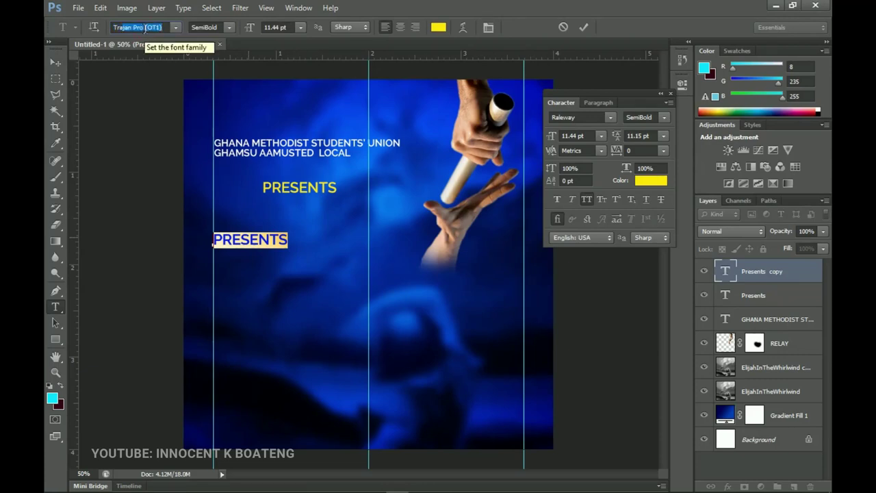
{"action": "key", "text": "Return"}
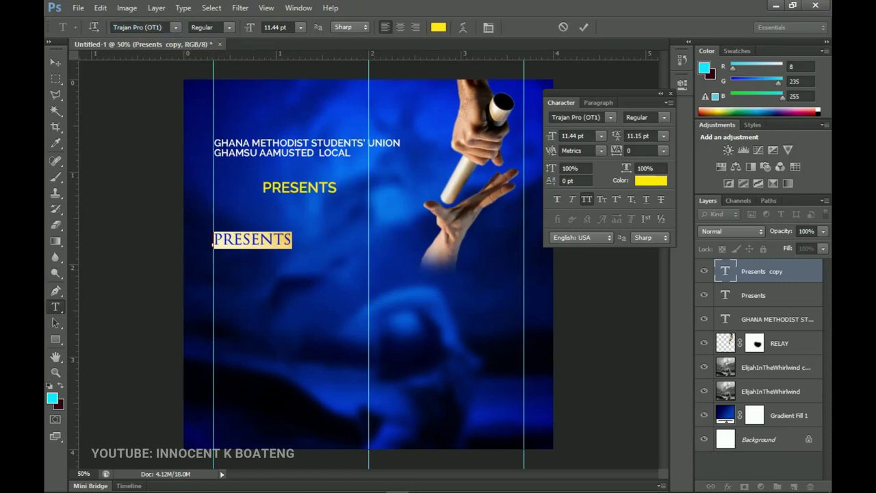
Step: Replace the lower PRESENTS copy's text with "Hand" from the Notepad event text
{"action": "left_click", "coordinate": [467, 484]}
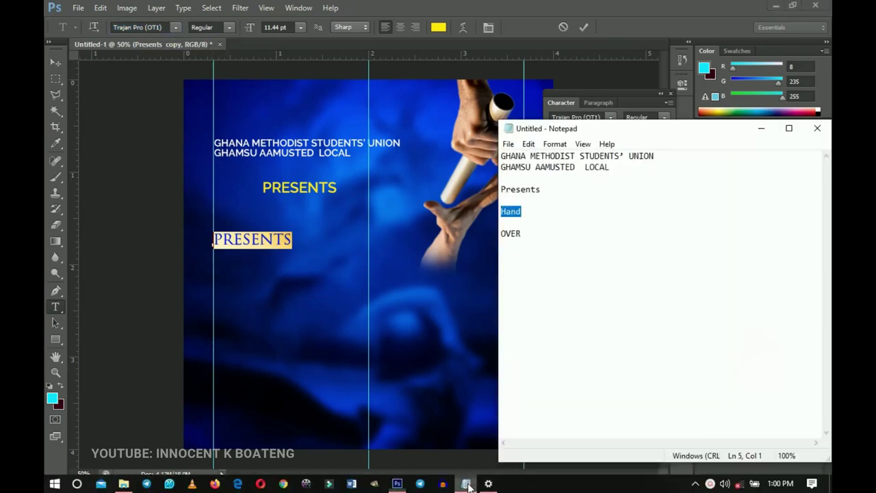
{"action": "double_click", "coordinate": [528, 211]}
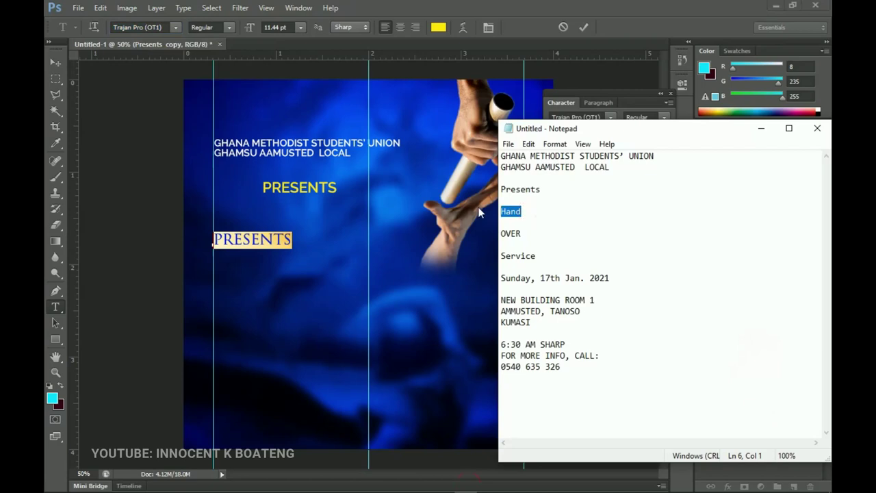
{"action": "key", "text": "alt+Tab"}
{"action": "type", "text": "HAND"}
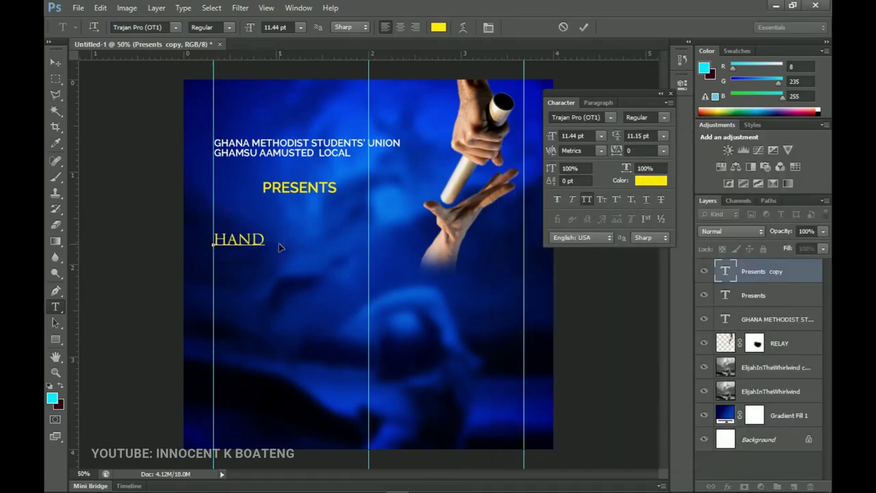
{"action": "left_click", "coordinate": [55, 61]}
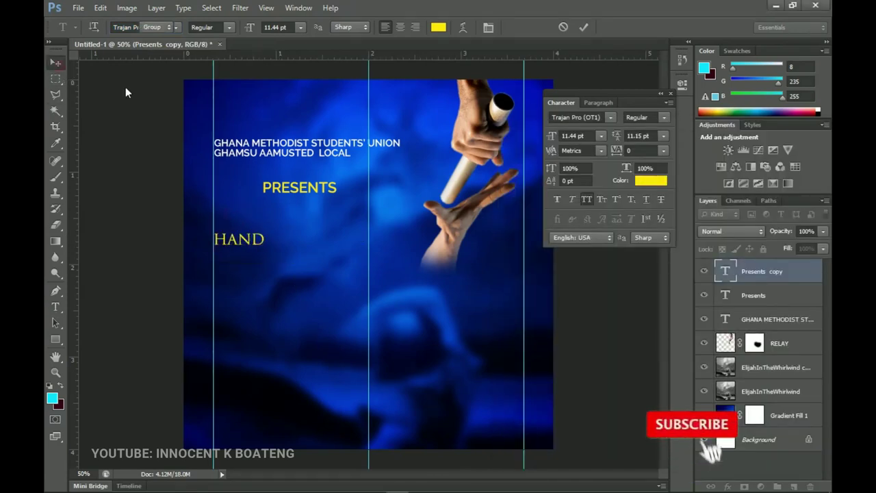
Step: Scale the word HAND up to about 27.39 pt, keeping its left edge on the 8% guide
{"action": "key", "text": "ctrl+t"}
{"action": "left_click_drag", "start_coordinate": [266, 262], "coordinate": [332, 252]}
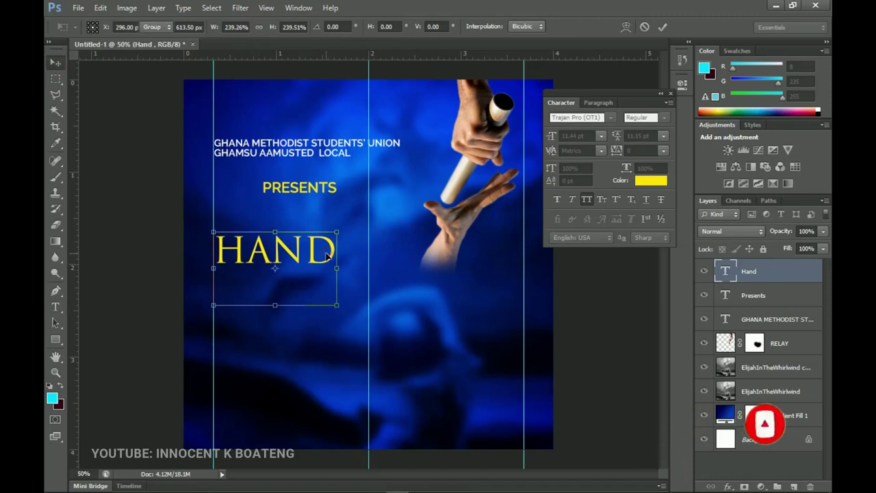
{"action": "key", "text": "Return"}
Step: Set the word HAND to the Bold style with a tracking of -60
{"action": "key", "text": "t"}
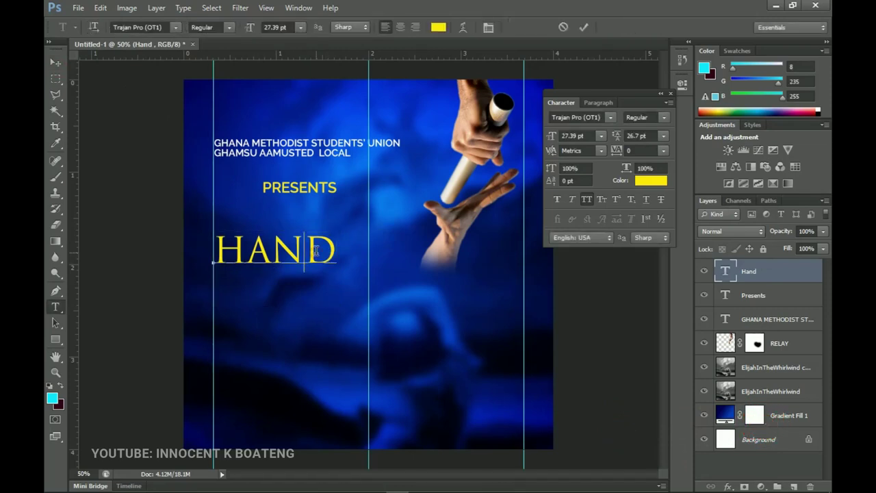
{"action": "double_click", "coordinate": [315, 252]}
{"action": "left_click", "coordinate": [231, 30]}
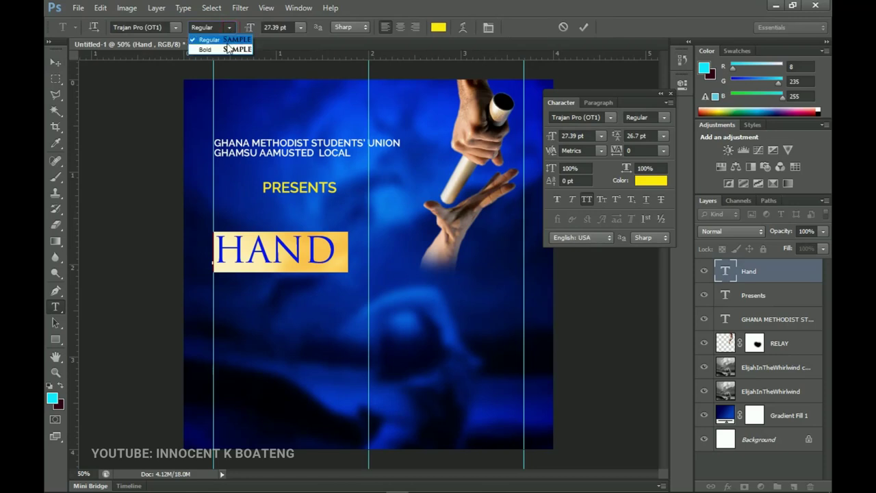
{"action": "left_click", "coordinate": [226, 50]}
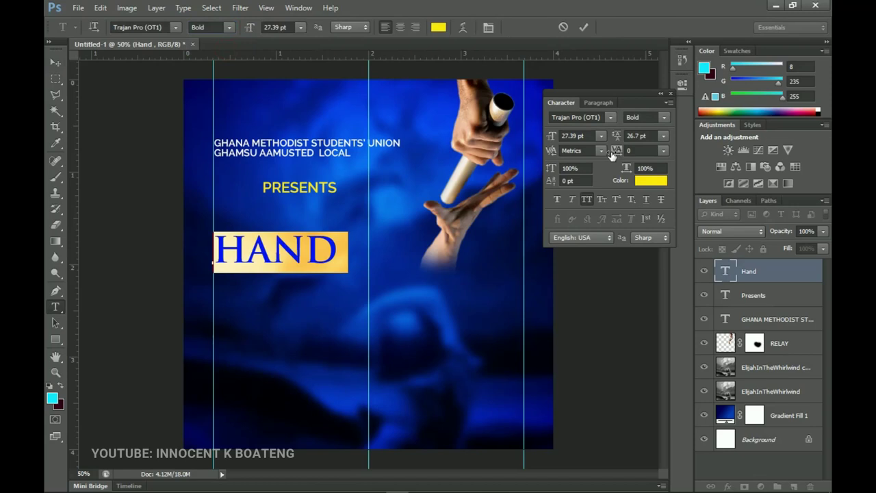
{"action": "left_click", "coordinate": [640, 150]}
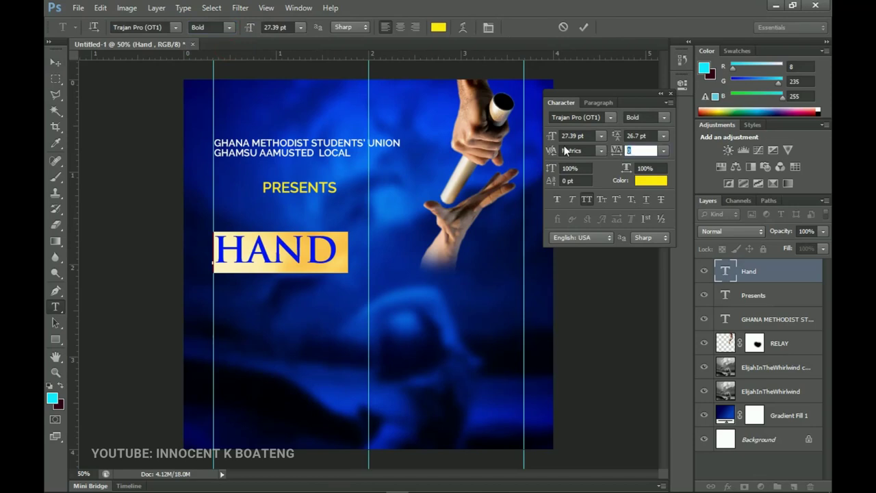
{"action": "type", "text": "-"}
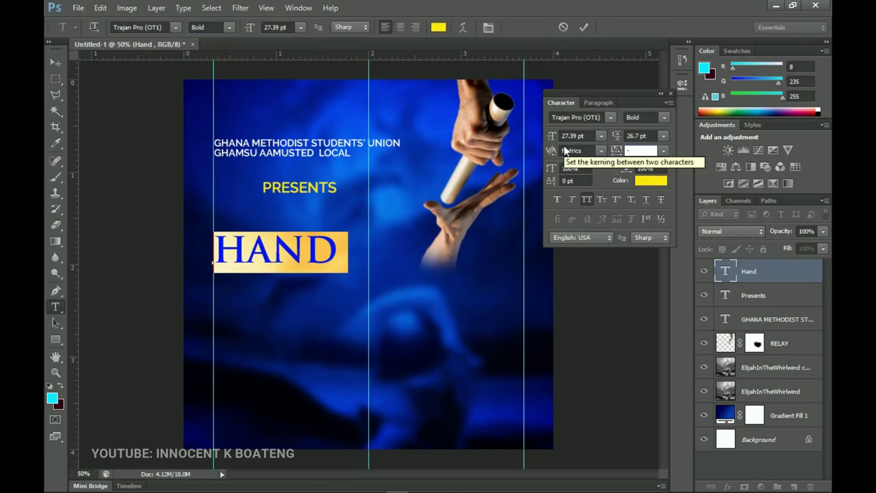
{"action": "type", "text": "60"}
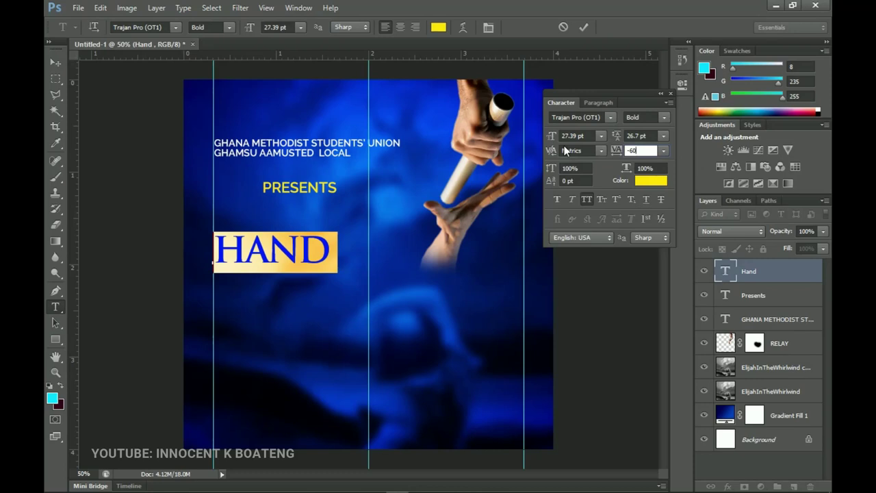
{"action": "left_click", "coordinate": [55, 62]}
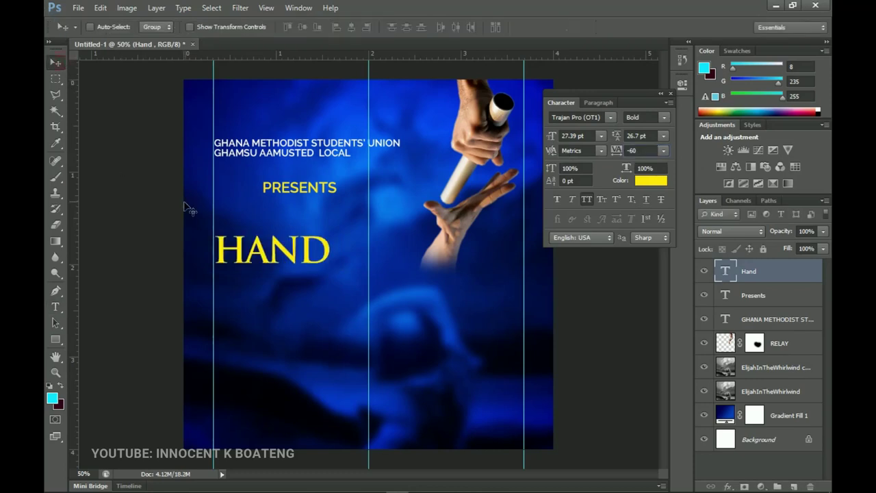
Step: Scale the word HAND up to about 30.93 pt, keeping its left edge on the left margin guide
{"action": "key", "text": "ctrl+t"}
{"action": "left_click_drag", "start_coordinate": [331, 233], "coordinate": [345, 224]}
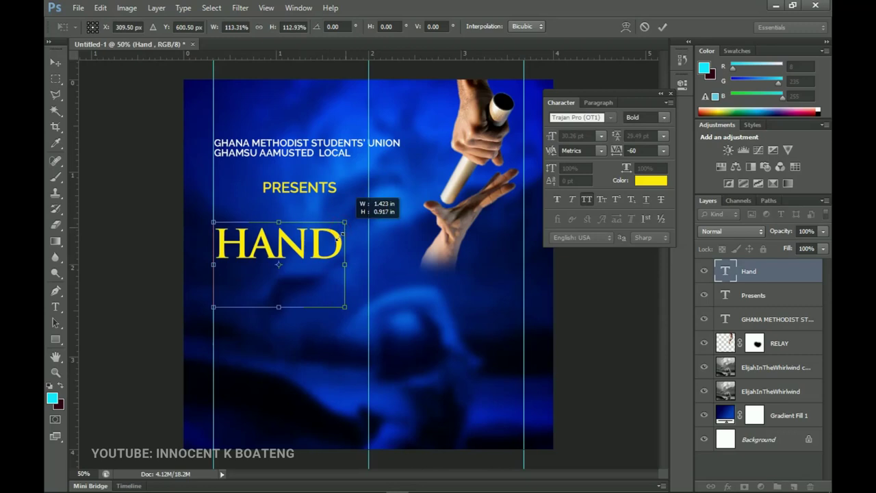
{"action": "key", "text": "Return"}
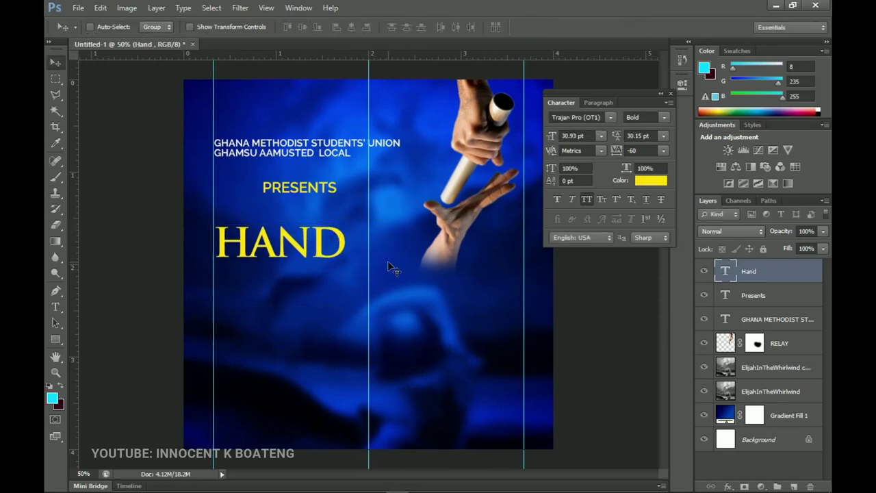
Step: Duplicate the HAND text directly below the original and replace the copy's text with "OVER"
{"action": "key", "text": "ctrl+j"}
{"action": "left_click_drag", "start_coordinate": [313, 251], "coordinate": [314, 284]}
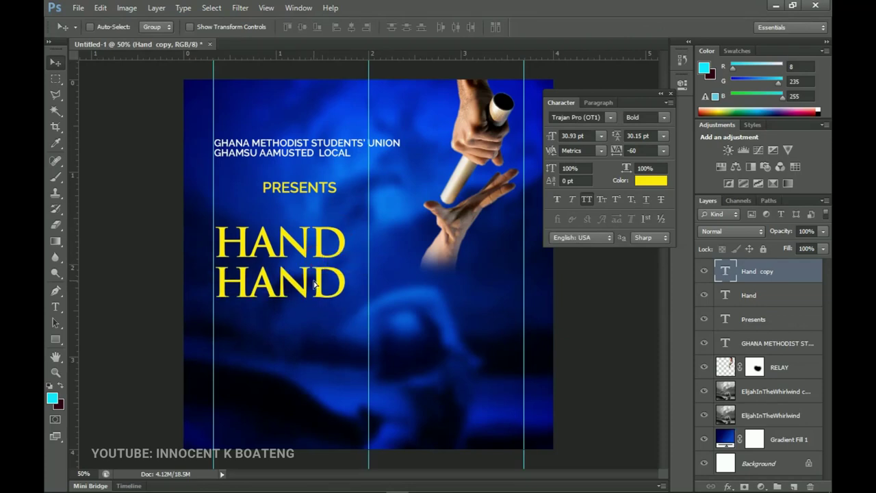
{"action": "key", "text": "t"}
{"action": "double_click", "coordinate": [316, 289]}
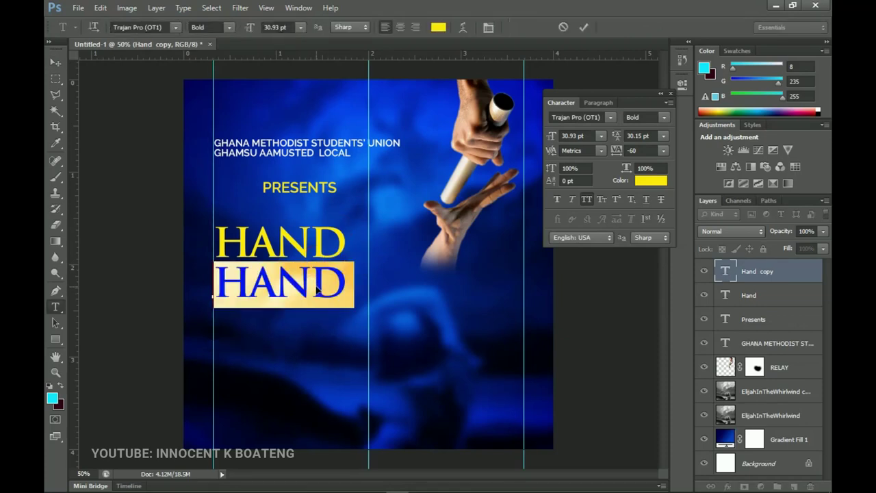
{"action": "type", "text": "OVER"}
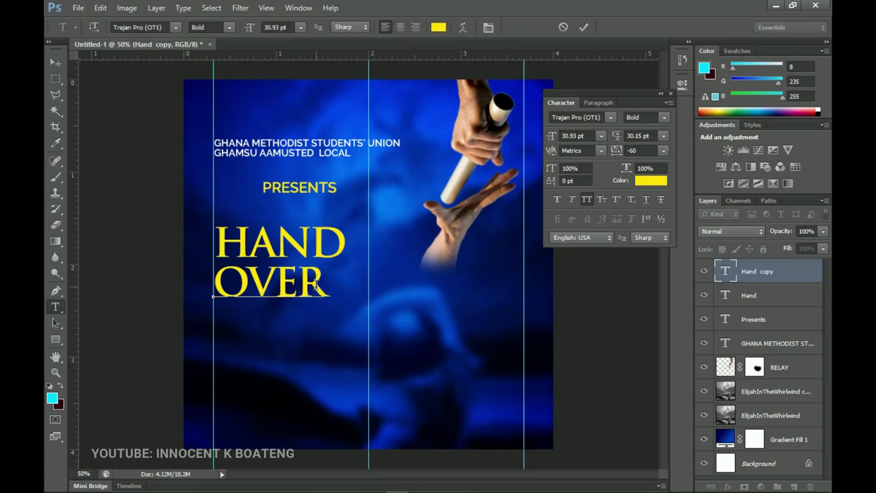
{"action": "left_click", "coordinate": [50, 65]}
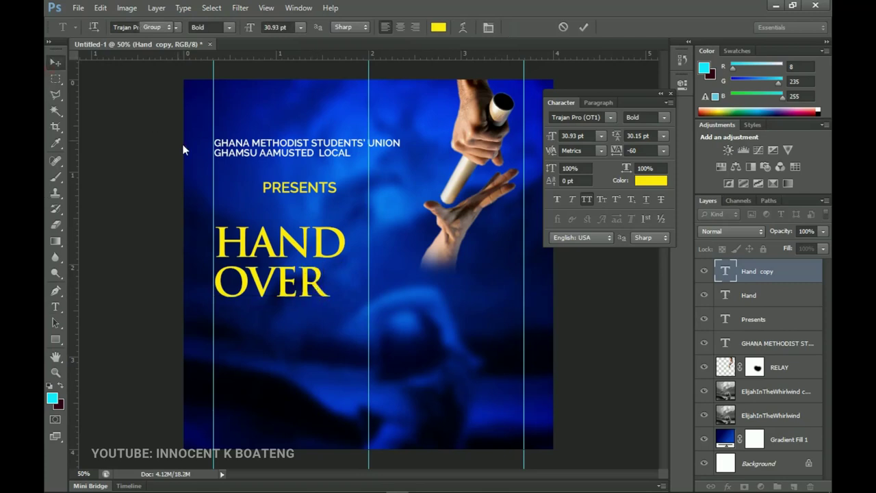
Step: Scale the word OVER up to about 34.37 pt so its width nearly matches HAND
{"action": "key", "text": "ctrl+t"}
{"action": "left_click_drag", "start_coordinate": [332, 307], "coordinate": [350, 308]}
{"action": "key", "text": "Return"}
Step: Change the text color of the word OVER to white
{"action": "key", "text": "t"}
{"action": "left_click", "coordinate": [315, 291]}
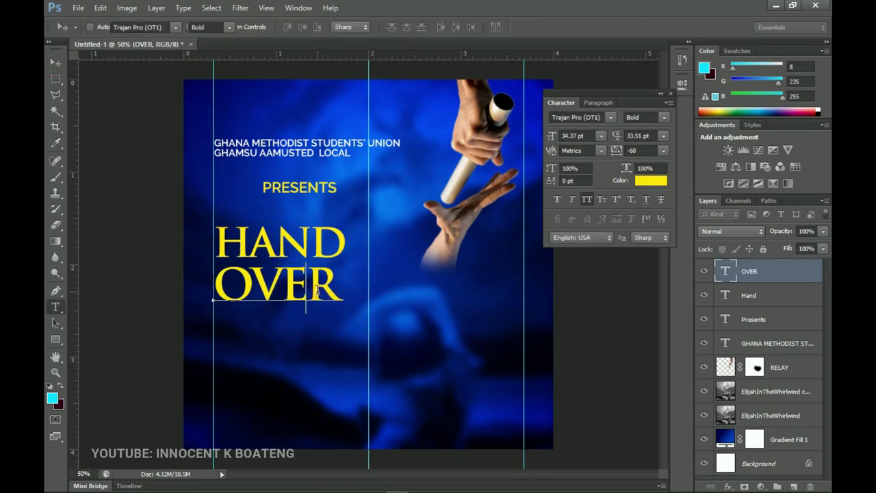
{"action": "key", "text": "ctrl+a"}
{"action": "left_click", "coordinate": [438, 28]}
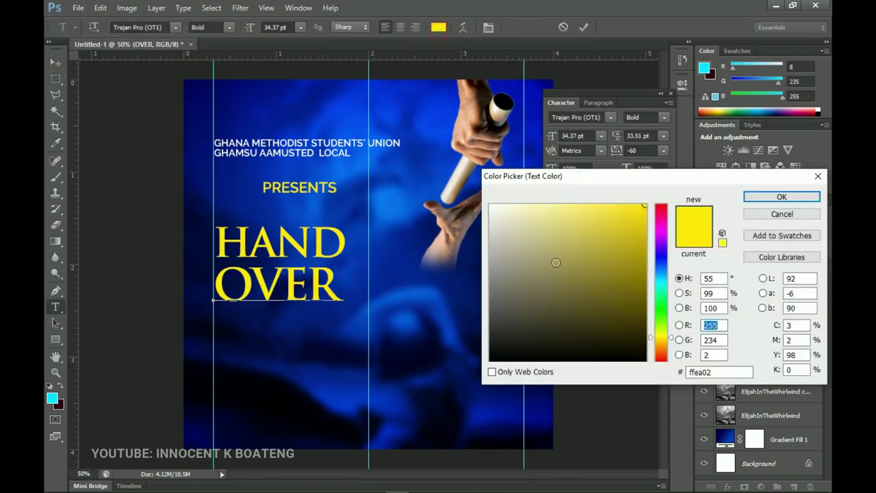
{"action": "left_click_drag", "start_coordinate": [555, 262], "coordinate": [490, 205]}
{"action": "left_click", "coordinate": [780, 197]}
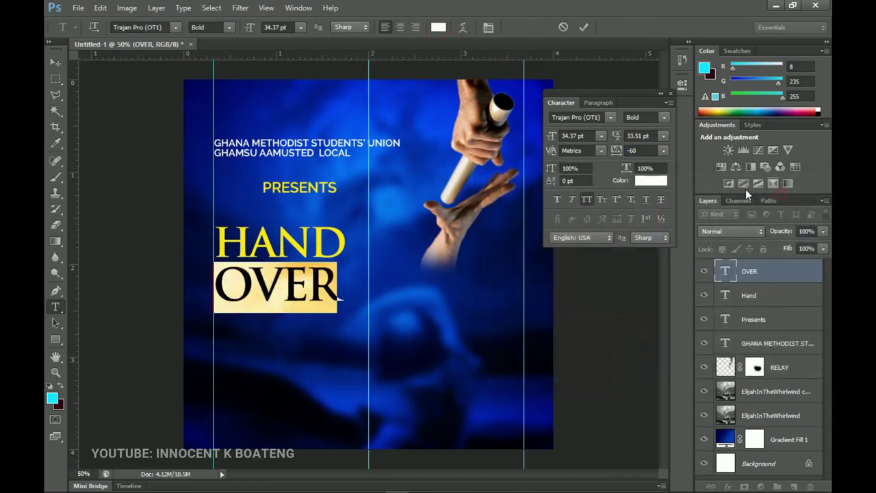
{"action": "left_click", "coordinate": [55, 62]}
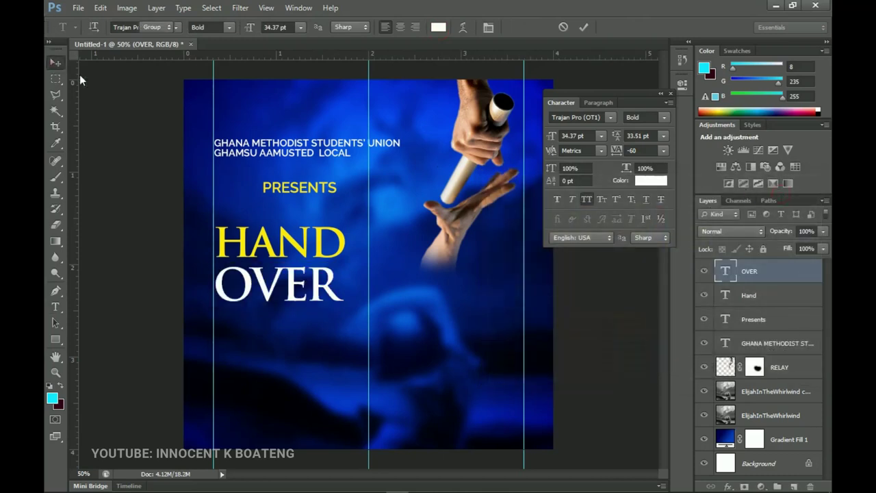
Step: Scale the HAND and OVER layers up slightly together, bringing OVER to about 35.38 pt
{"action": "left_click", "coordinate": [753, 296], "text": "shift"}
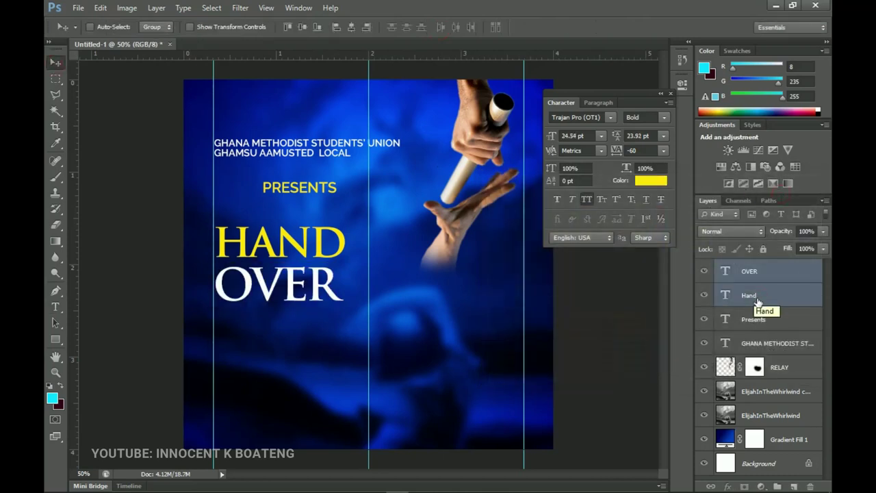
{"action": "key", "text": "ctrl+t"}
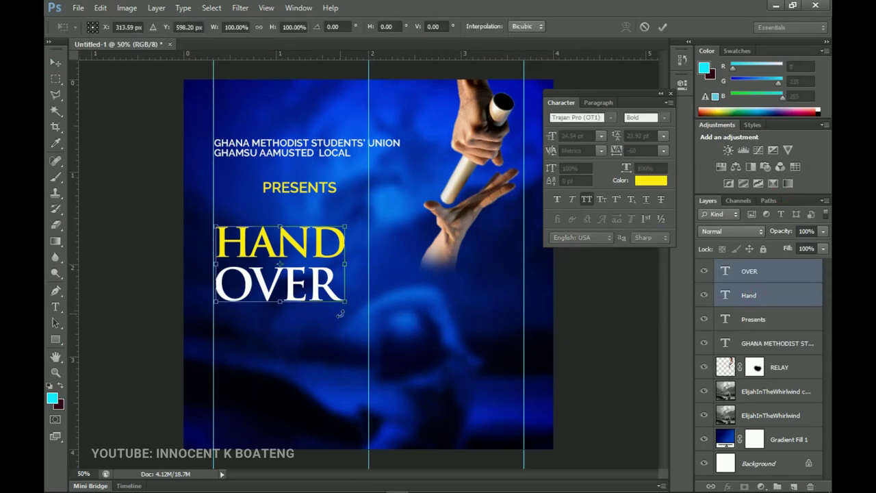
{"action": "left_click_drag", "start_coordinate": [347, 302], "coordinate": [332, 282]}
{"action": "key", "text": "Return"}
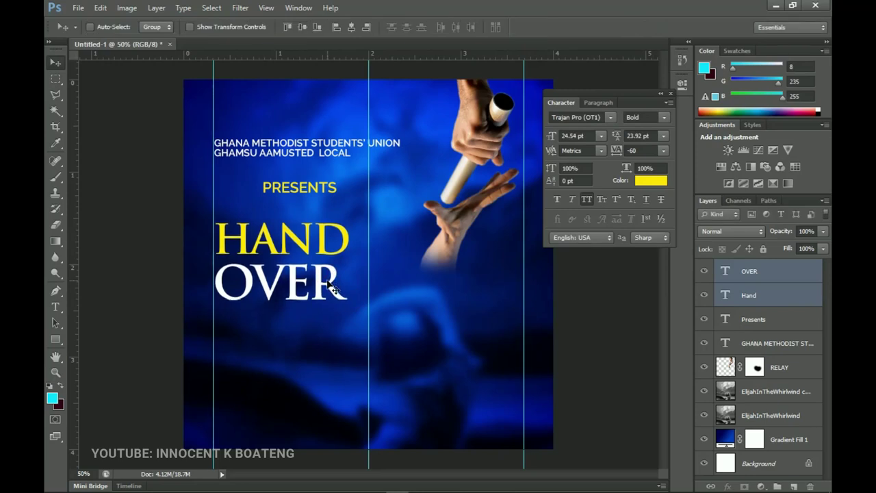
Step: Select only the OVER layer, hide the character settings and add a horizontal guide along OVER's baseline
{"action": "left_click", "coordinate": [749, 271]}
{"action": "left_click", "coordinate": [666, 93]}
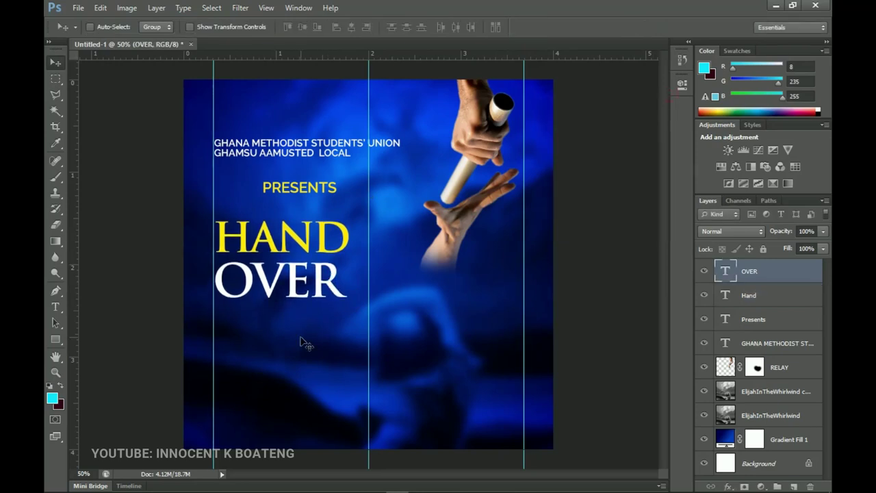
{"action": "left_click_drag", "start_coordinate": [447, 54], "coordinate": [452, 301]}
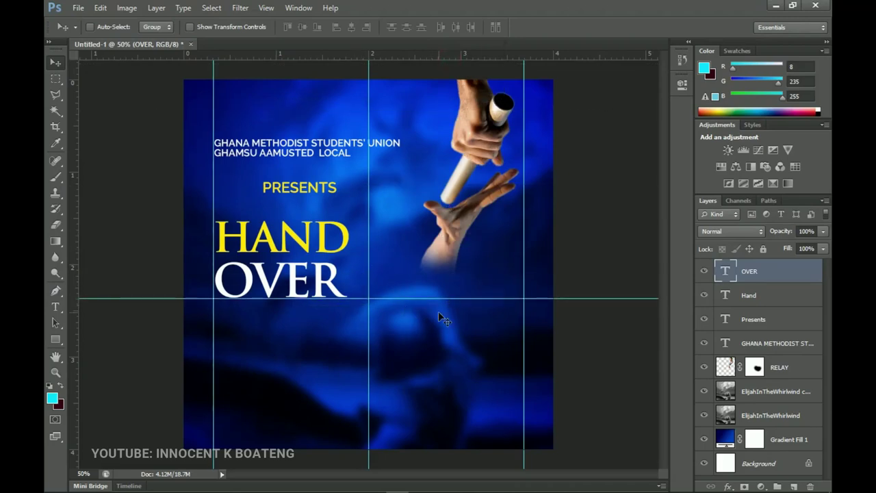
Step: Add a new text layer beside HAND containing "Service" from the Notepad event text
{"action": "left_click", "coordinate": [55, 308]}
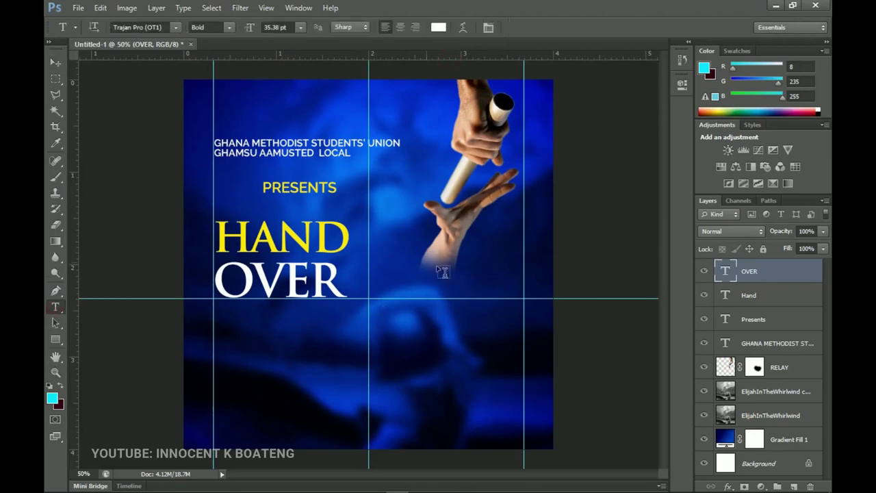
{"action": "left_click", "coordinate": [384, 254]}
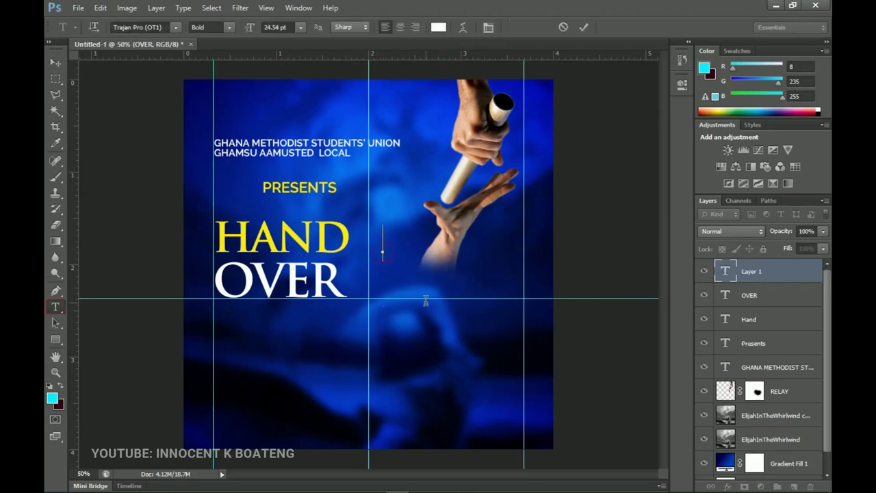
{"action": "mouse_move", "coordinate": [436, 489]}
{"action": "left_click", "coordinate": [465, 484]}
{"action": "left_click_drag", "start_coordinate": [541, 255], "coordinate": [496, 258]}
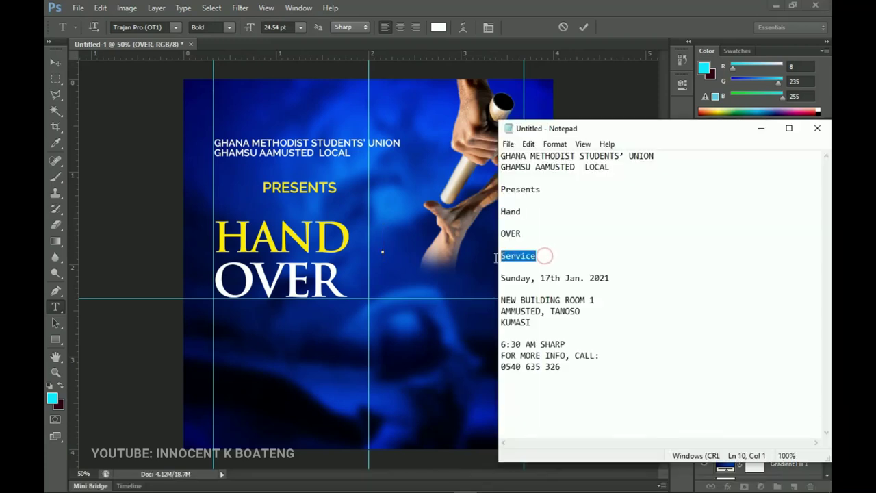
{"action": "left_click", "coordinate": [433, 249]}
{"action": "type", "text": "SERVICE"}
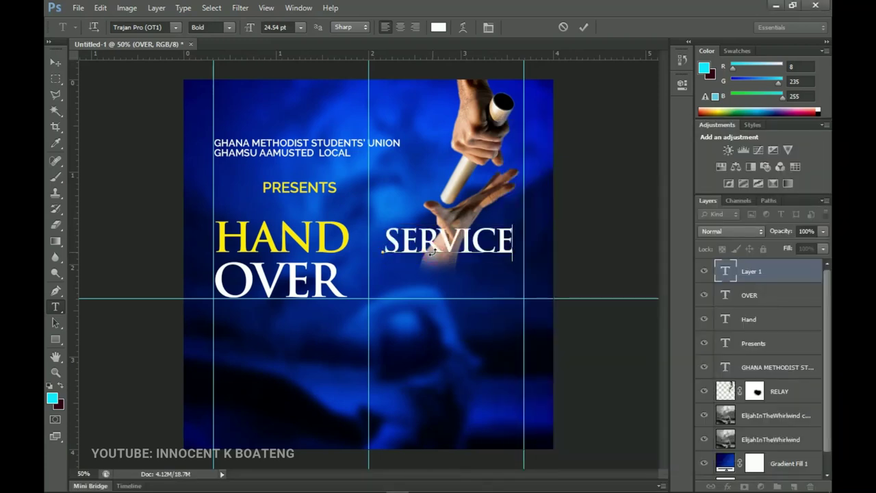
Step: Set the font family of the whole Service text to Tuesday Night
{"action": "key", "text": "ctrl+a"}
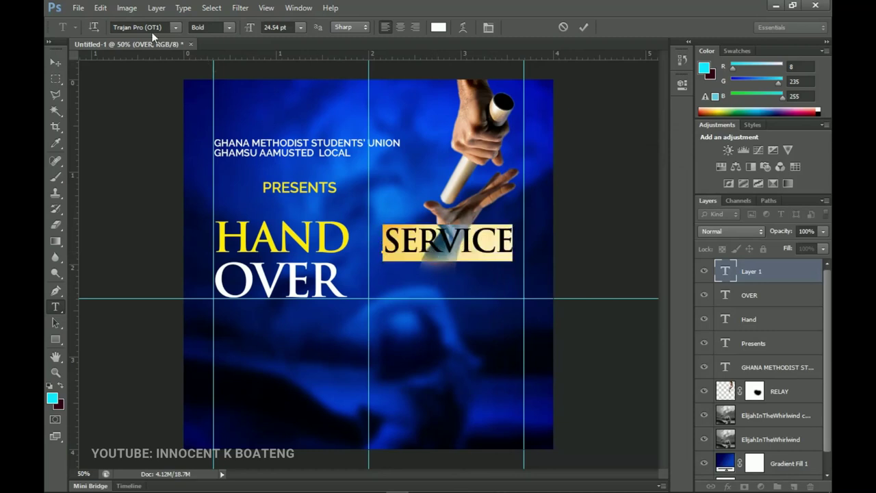
{"action": "left_click", "coordinate": [150, 26]}
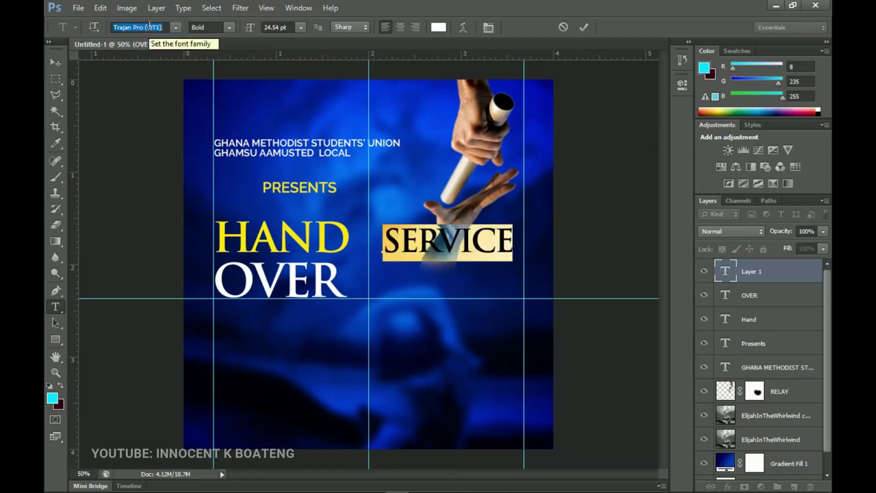
{"action": "type", "text": "Tu"}
{"action": "key", "text": "Return"}
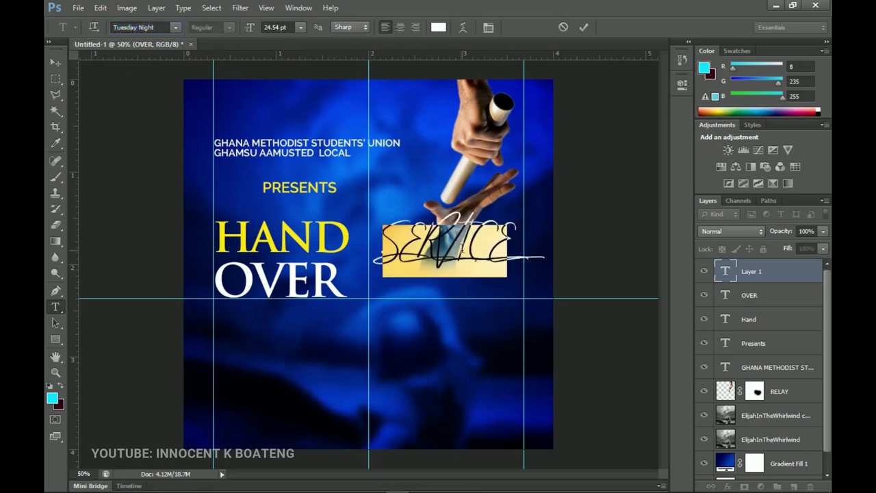
Step: Turn off All Caps for the Service text and commit the edit
{"action": "left_click", "coordinate": [488, 27]}
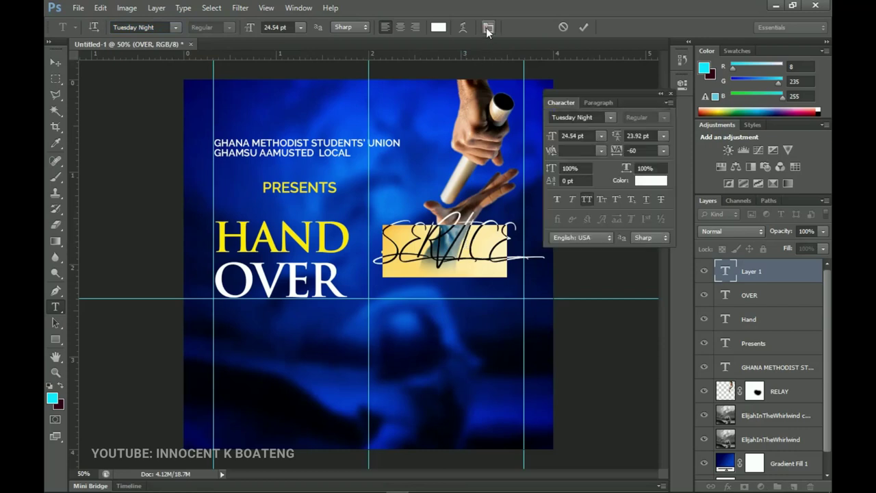
{"action": "left_click", "coordinate": [588, 198]}
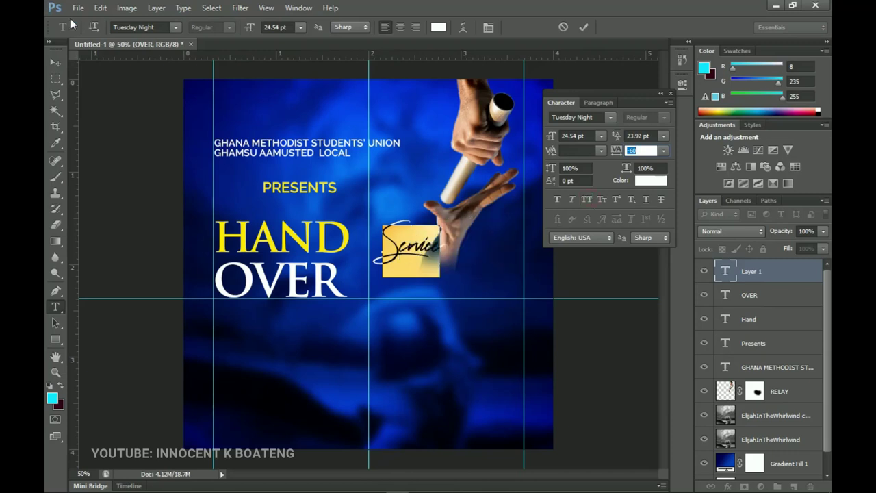
{"action": "left_click", "coordinate": [56, 62]}
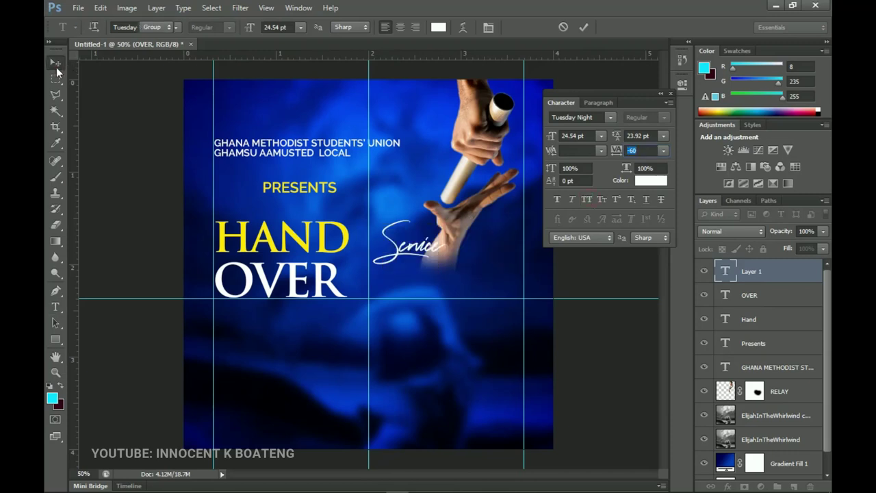
Step: Set the tracking of the Service text to 0
{"action": "key", "text": "t"}
{"action": "double_click", "coordinate": [419, 253]}
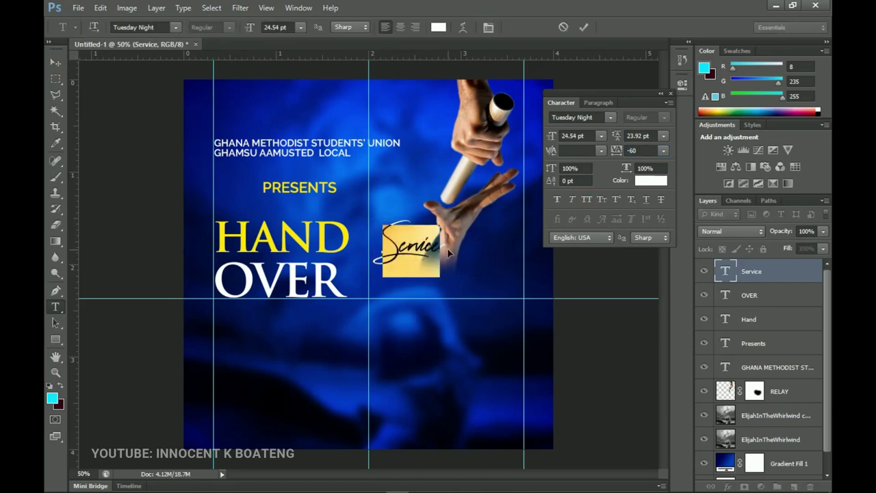
{"action": "left_click", "coordinate": [649, 150]}
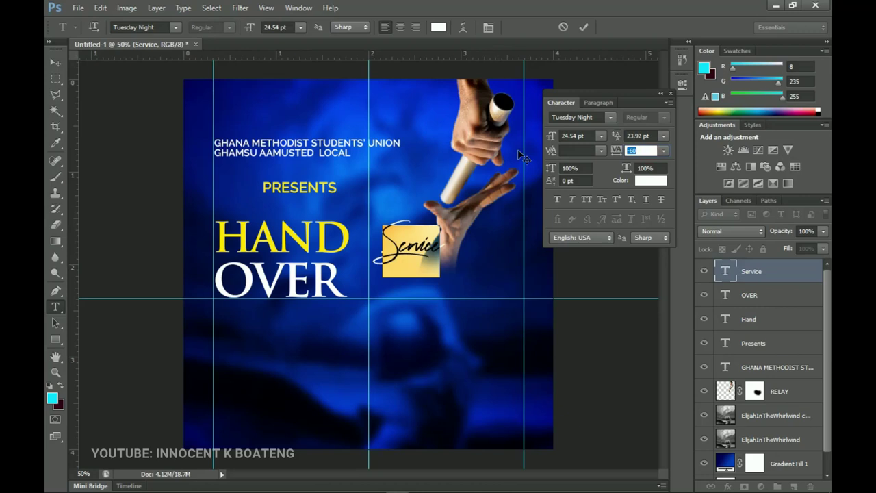
{"action": "type", "text": "0"}
Step: Enlarge the Service text to about 165% and place it just beside the word OVER
{"action": "left_click_drag", "start_coordinate": [430, 247], "coordinate": [430, 285]}
{"action": "key", "text": "ctrl+t"}
{"action": "left_click_drag", "start_coordinate": [456, 249], "coordinate": [506, 204]}
{"action": "left_click_drag", "start_coordinate": [489, 247], "coordinate": [457, 259]}
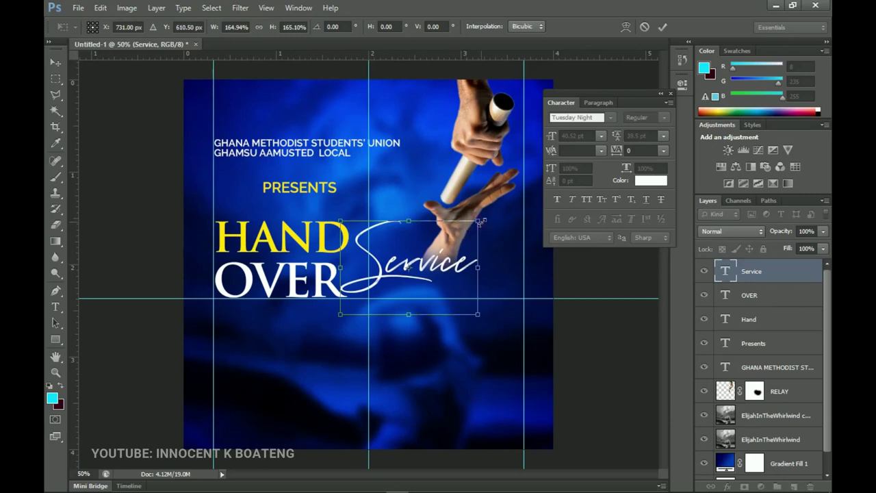
{"action": "key", "text": "Return"}
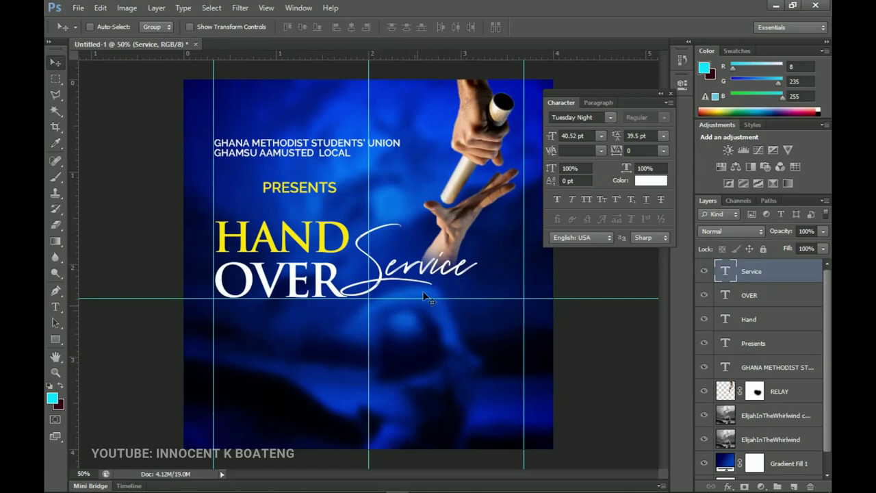
Step: Draw a cyan rounded rectangle about 866 x 90 px with a 100 px corner radius below the title text
{"action": "left_click", "coordinate": [56, 338]}
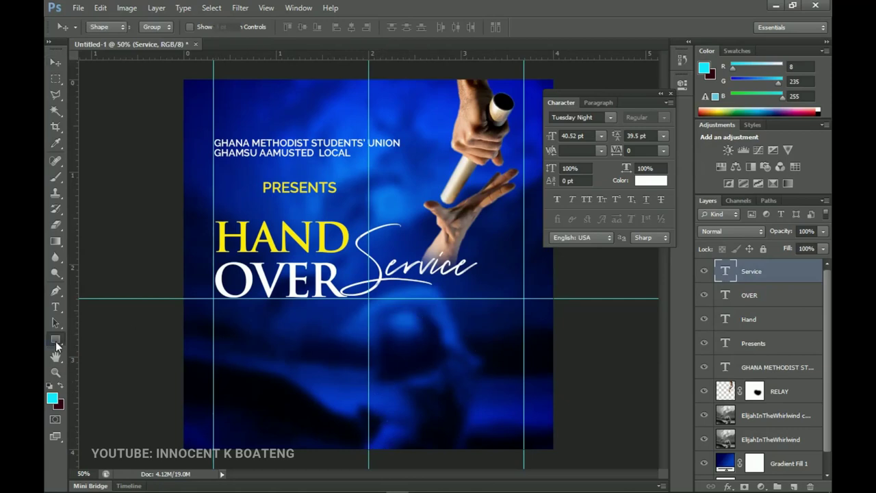
{"action": "left_click", "coordinate": [56, 342]}
{"action": "left_click", "coordinate": [101, 348]}
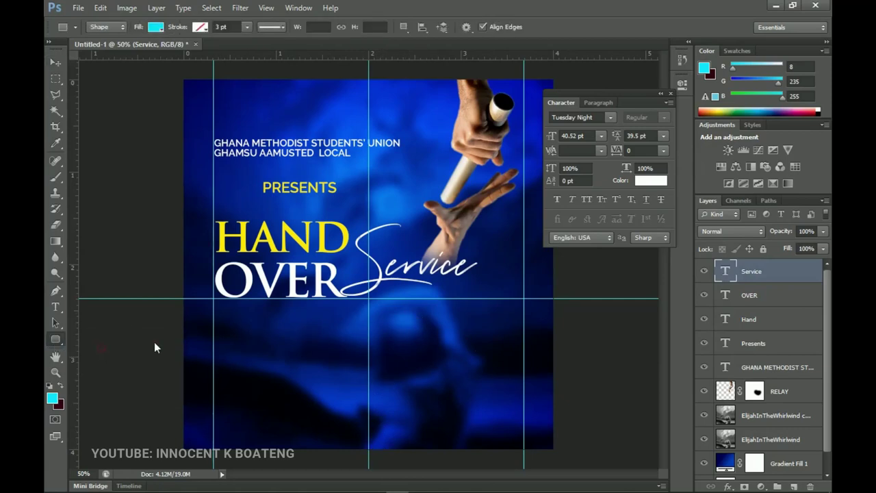
{"action": "left_click", "coordinate": [527, 28]}
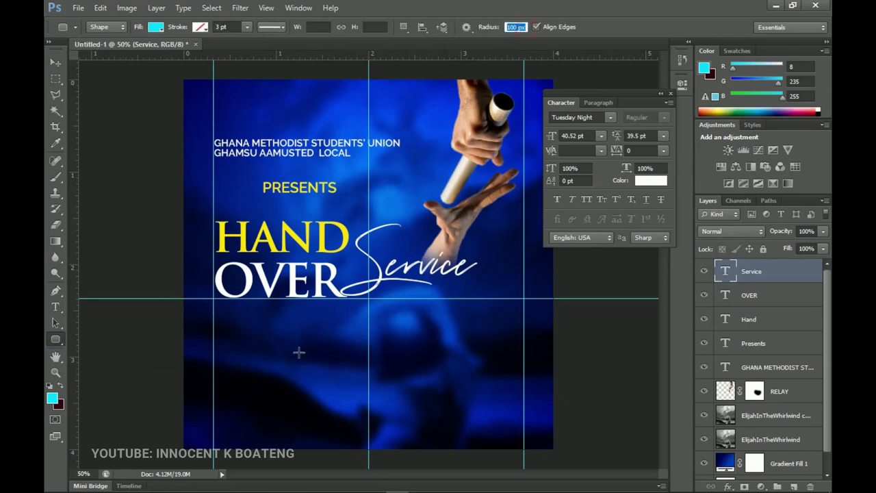
{"action": "left_click_drag", "start_coordinate": [273, 340], "coordinate": [507, 389]}
{"action": "key", "text": "ctrl+z"}
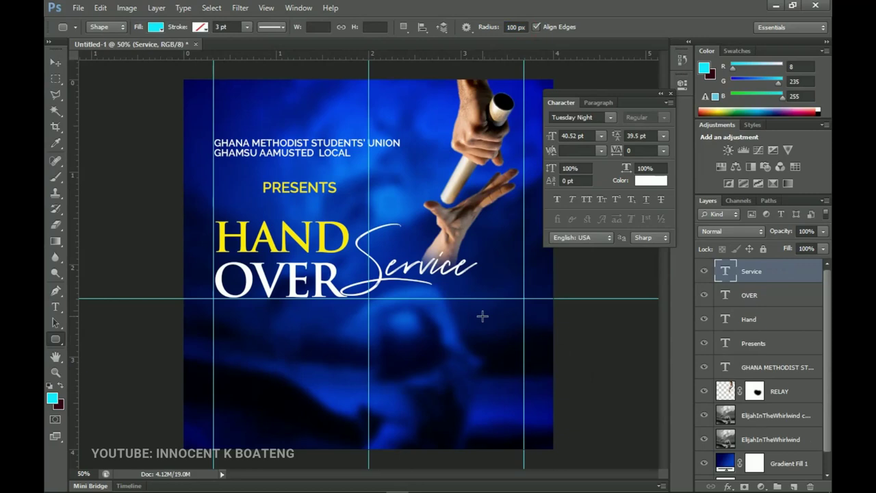
{"action": "left_click_drag", "start_coordinate": [245, 344], "coordinate": [512, 373]}
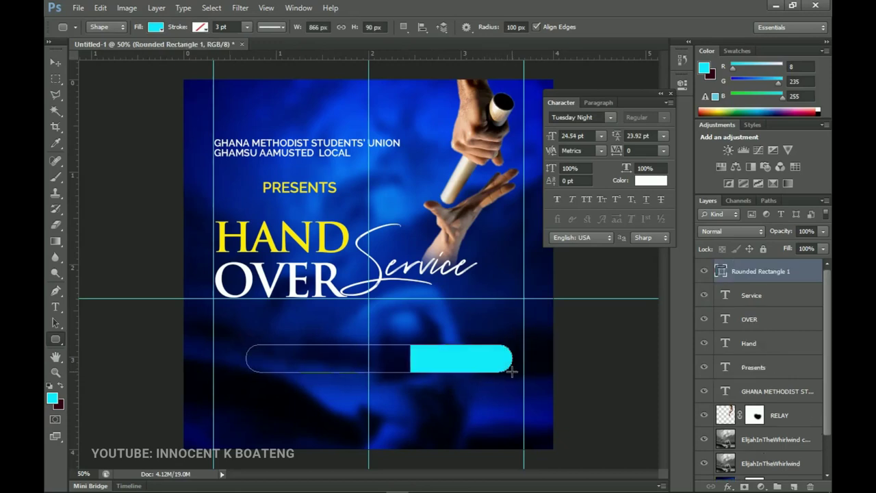
Step: Center the rounded rectangle horizontally on the canvas and deselect
{"action": "key", "text": "ctrl+a"}
{"action": "key", "text": "v"}
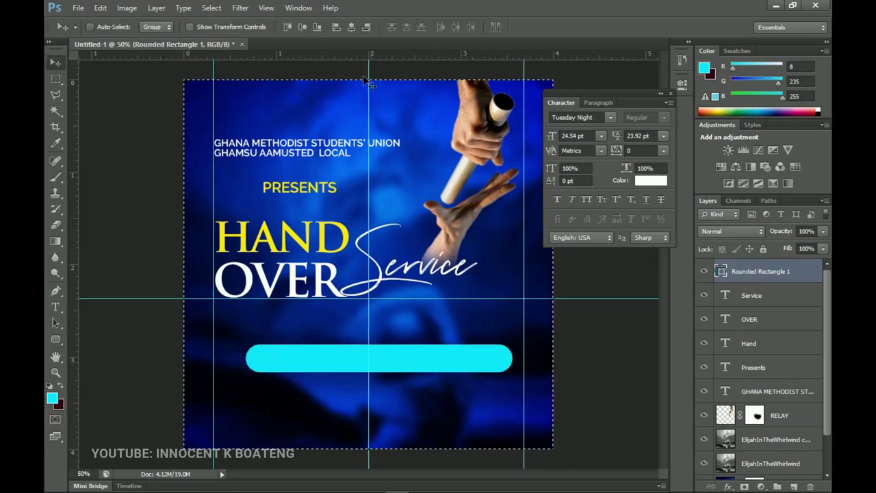
{"action": "left_click", "coordinate": [353, 29]}
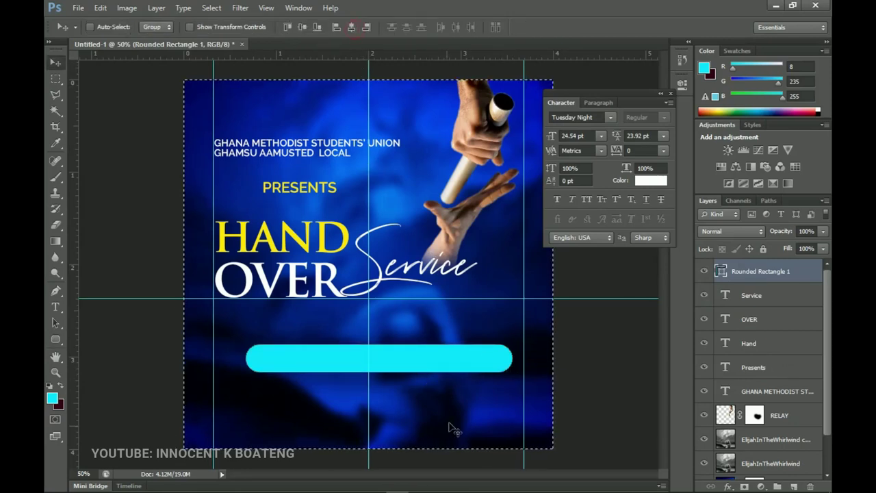
{"action": "key", "text": "ctrl+d"}
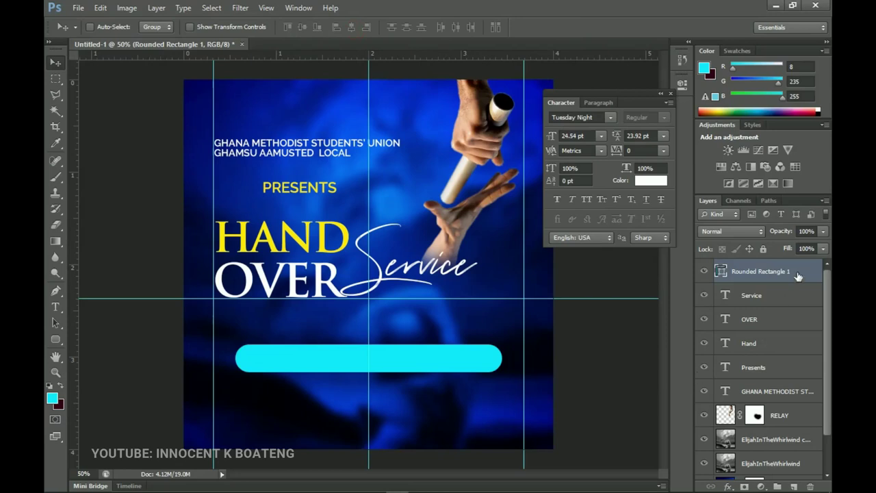
Step: Set the rounded rectangle's fill to 0% and add a 3 px outside Stroke effect in colour 1bdbd9
{"action": "left_click_drag", "start_coordinate": [785, 248], "coordinate": [557, 269]}
{"action": "right_click", "coordinate": [792, 279]}
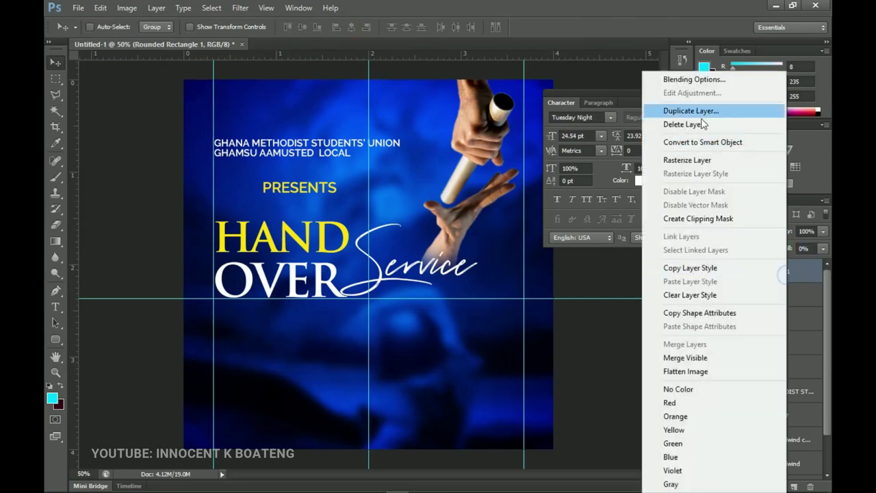
{"action": "left_click", "coordinate": [681, 81]}
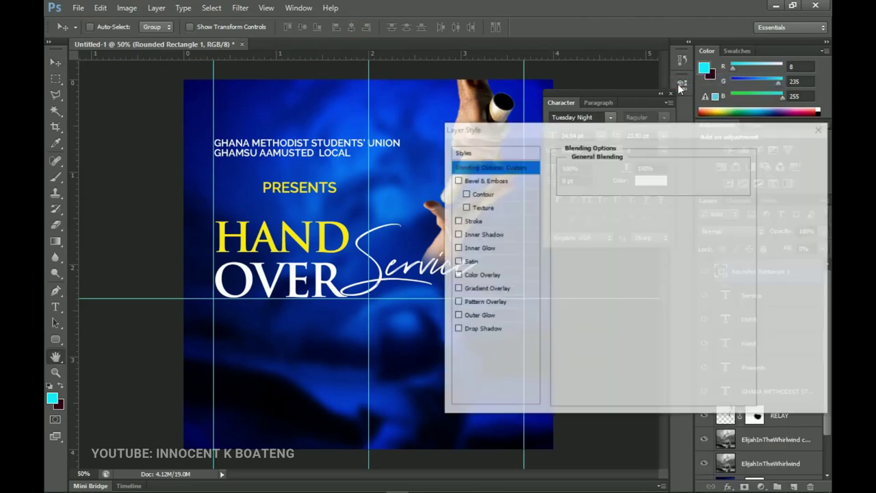
{"action": "left_click", "coordinate": [474, 221]}
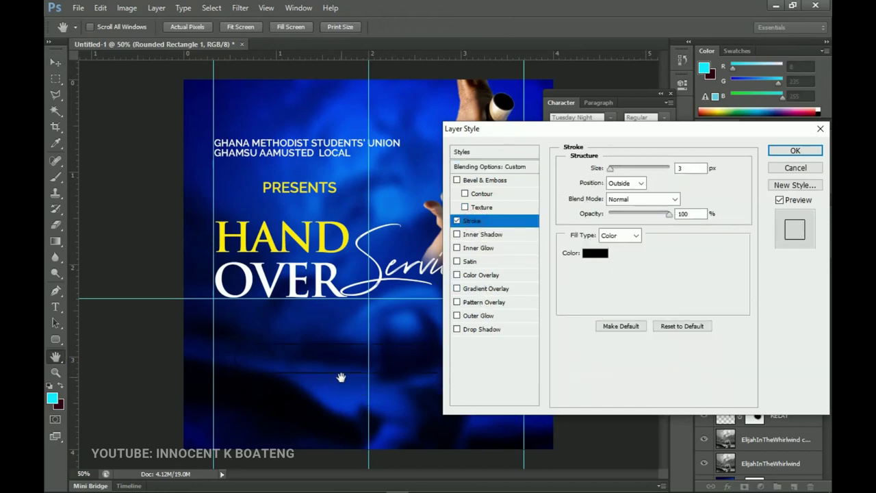
{"action": "left_click", "coordinate": [596, 253]}
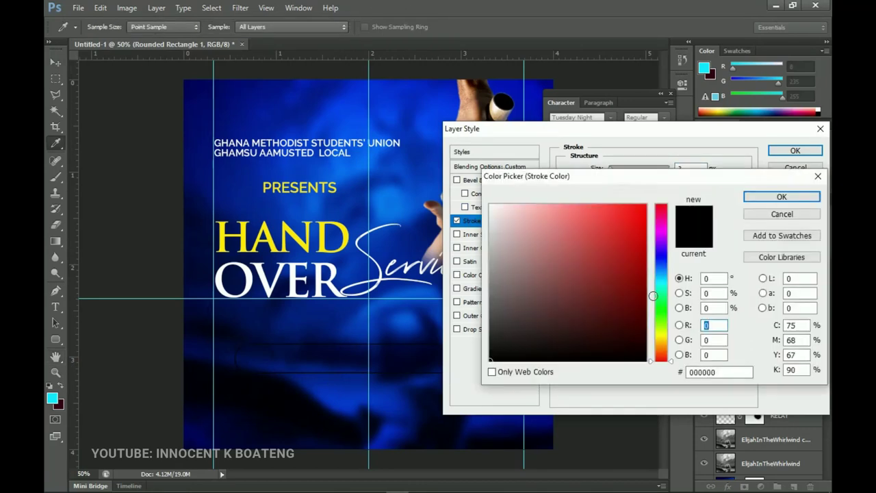
{"action": "left_click", "coordinate": [663, 282]}
{"action": "left_click", "coordinate": [626, 226]}
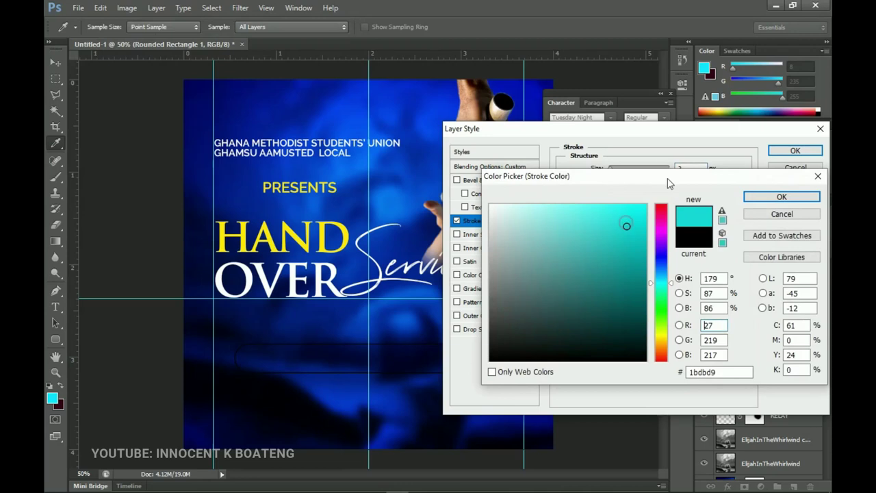
{"action": "left_click", "coordinate": [780, 197]}
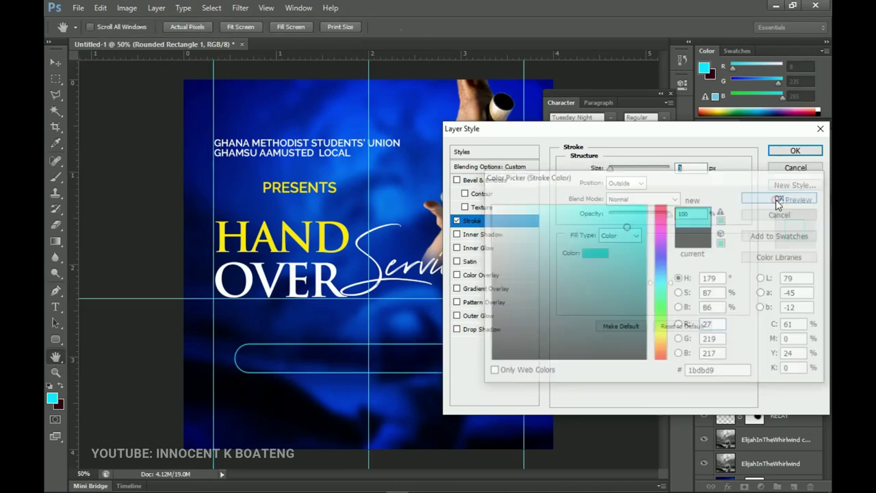
Step: Add an Outer Glow of about 40 px in turquoise 00ffd2 to the rounded rectangle and apply the layer style
{"action": "left_click", "coordinate": [482, 315]}
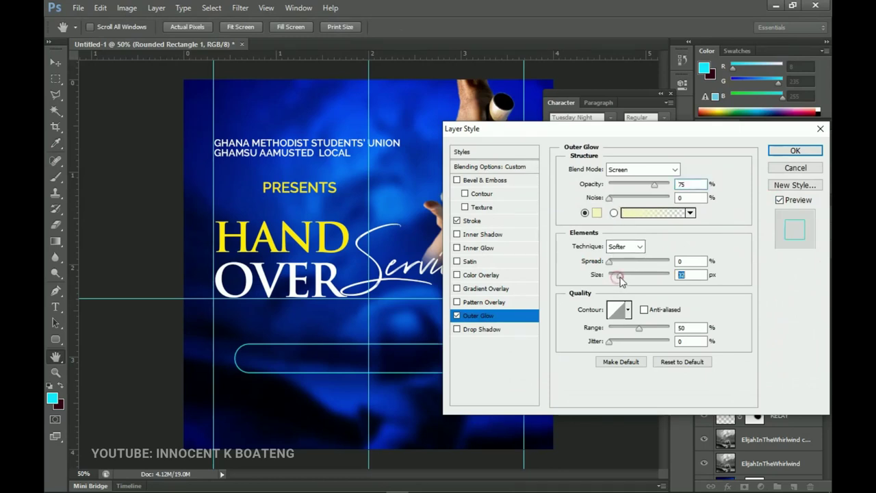
{"action": "left_click_drag", "start_coordinate": [611, 275], "coordinate": [624, 276]}
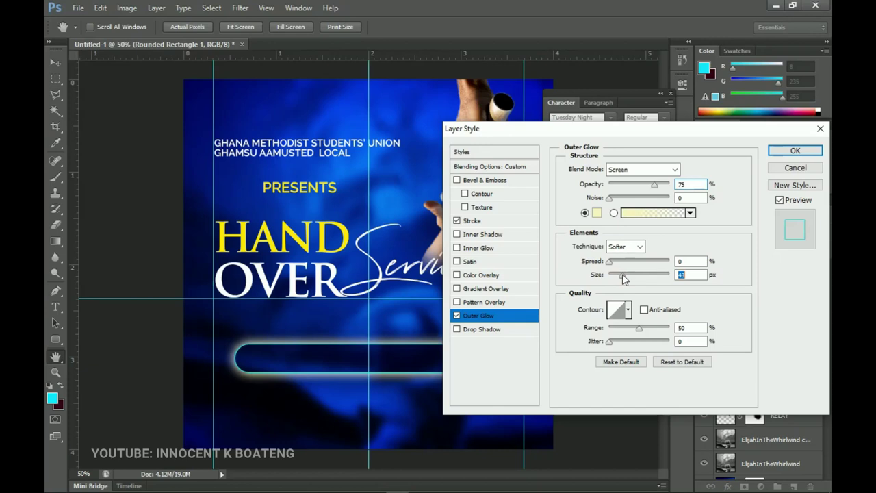
{"action": "left_click", "coordinate": [595, 214]}
{"action": "left_click_drag", "start_coordinate": [662, 293], "coordinate": [649, 183]}
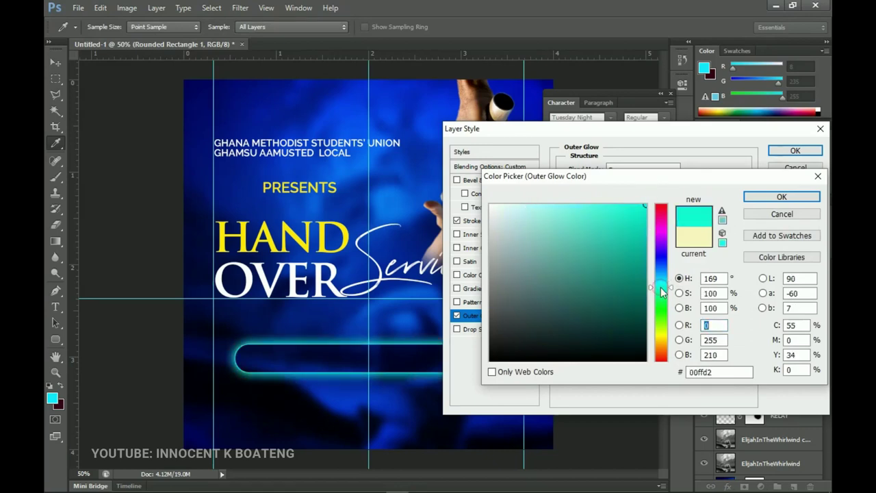
{"action": "left_click", "coordinate": [782, 197]}
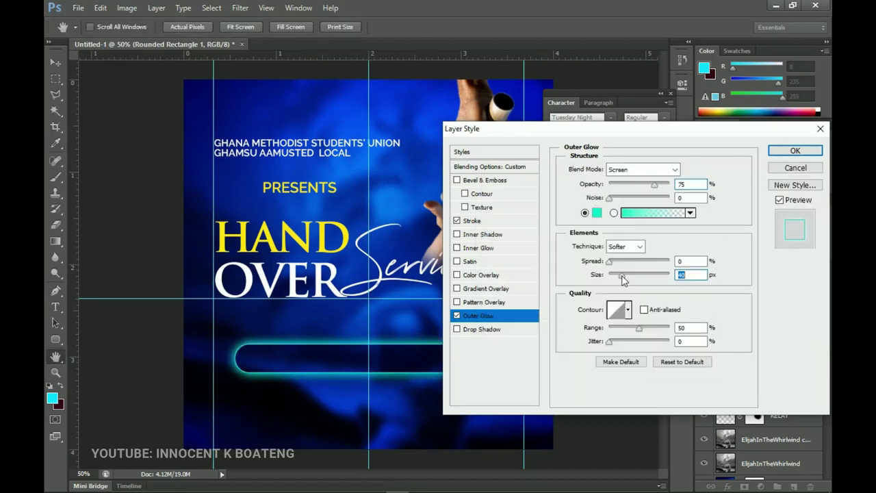
{"action": "left_click", "coordinate": [622, 277]}
{"action": "left_click", "coordinate": [788, 151]}
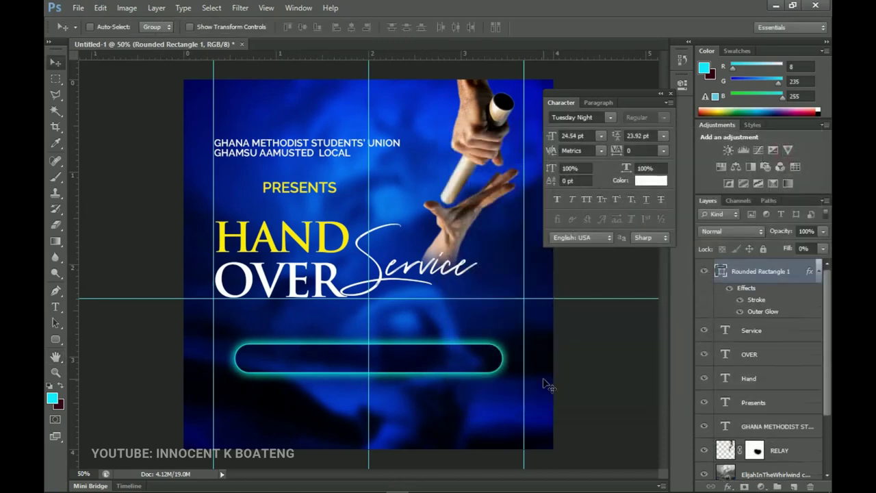
Step: Scale the rounded rectangle down to about 85% around its center and collapse its effects list
{"action": "key", "text": "ctrl+t"}
{"action": "left_click_drag", "start_coordinate": [511, 371], "coordinate": [483, 371]}
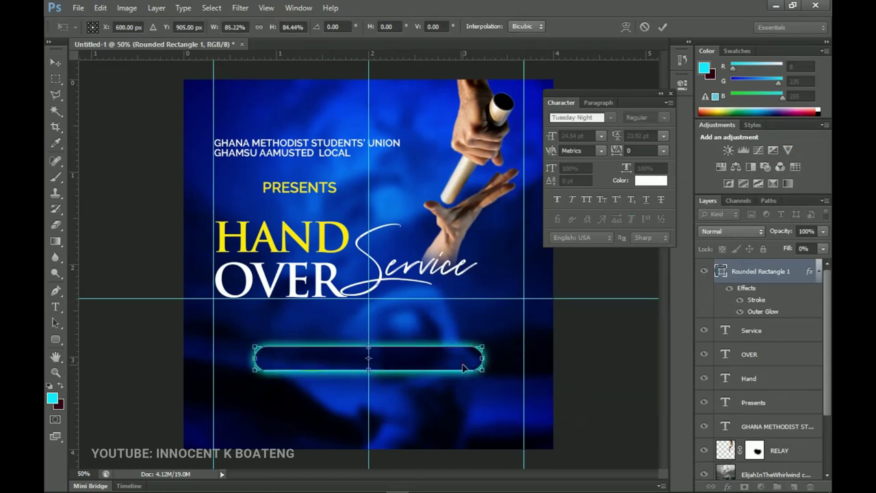
{"action": "key", "text": "Return"}
{"action": "left_click", "coordinate": [818, 272]}
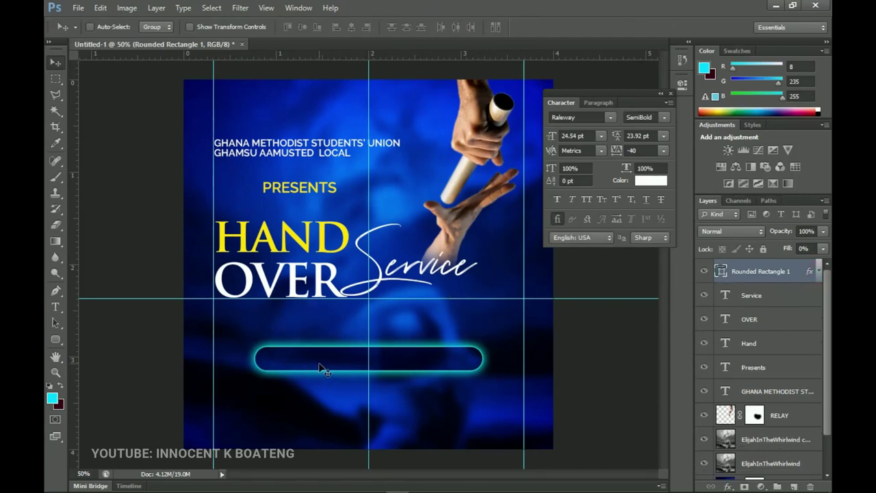
Step: Start a new text layer above the rounded rectangle with the font set to Poppins SemiBold
{"action": "key", "text": "t"}
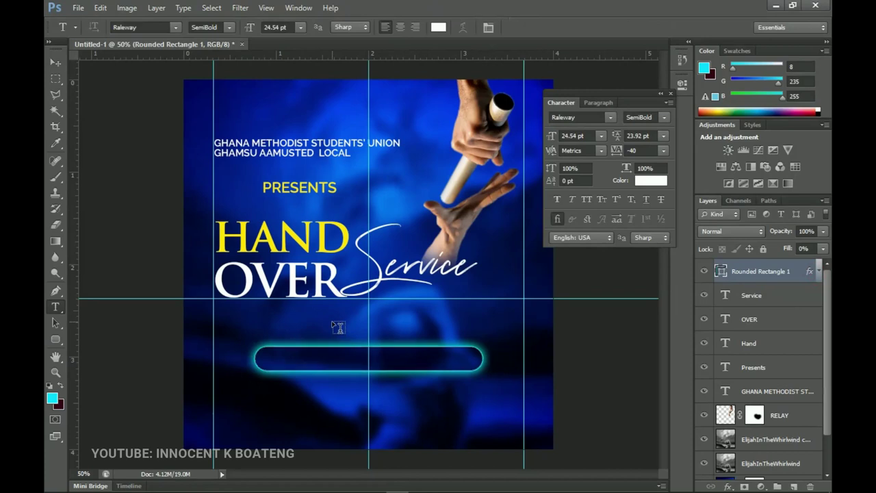
{"action": "left_click", "coordinate": [332, 321]}
{"action": "left_click", "coordinate": [136, 27]}
{"action": "type", "text": "Pop"}
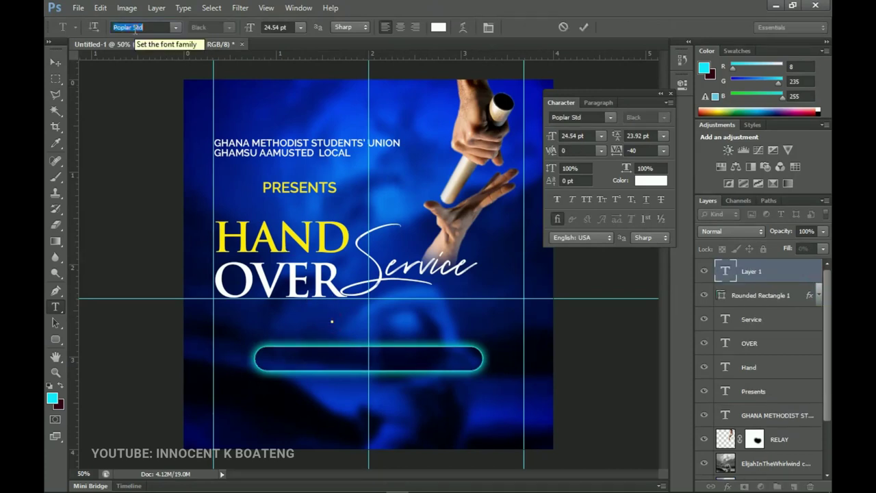
{"action": "type", "text": "o"}
{"action": "type", "text": "pins"}
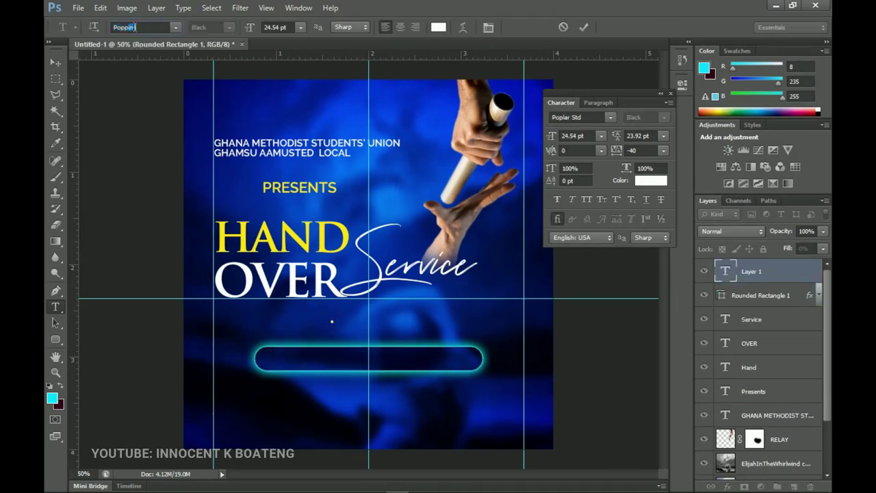
{"action": "key", "text": "Return"}
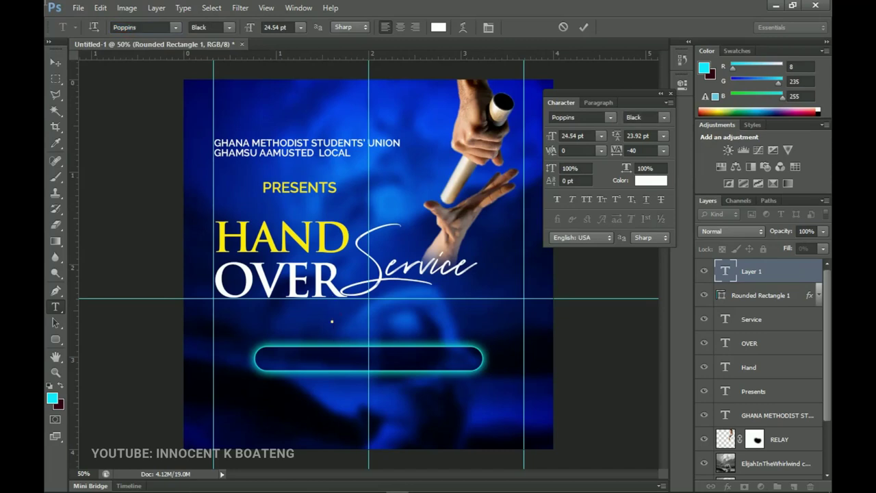
{"action": "left_click", "coordinate": [230, 27]}
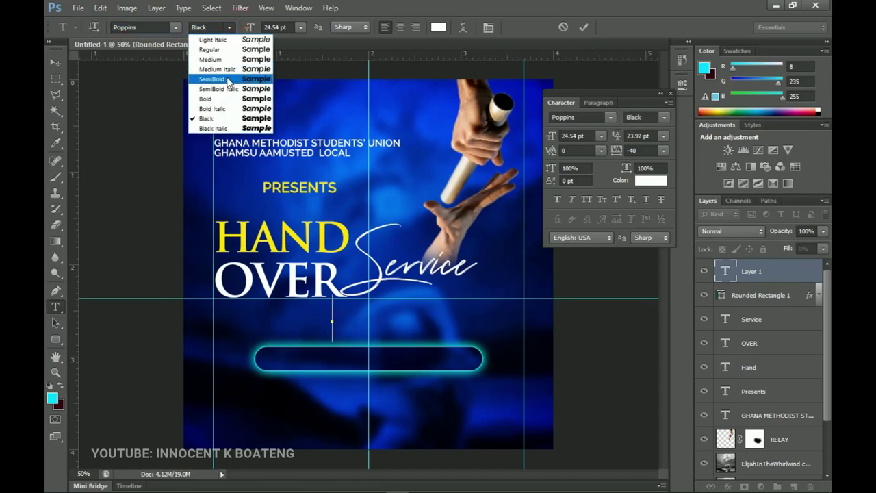
{"action": "left_click", "coordinate": [219, 79]}
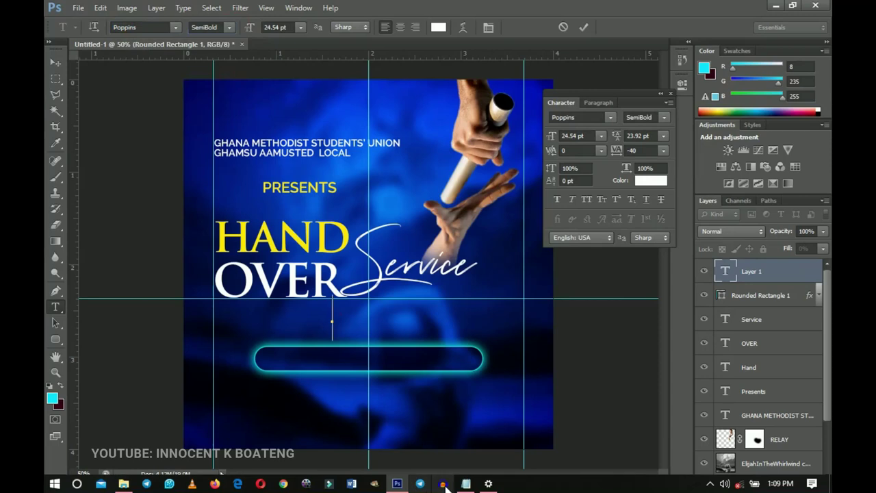
Step: Copy "Sunday, 17th Jan. 2021" from Notepad into the new text layer in Photoshop and commit the text
{"action": "left_click", "coordinate": [465, 484]}
{"action": "left_click_drag", "start_coordinate": [617, 277], "coordinate": [483, 279]}
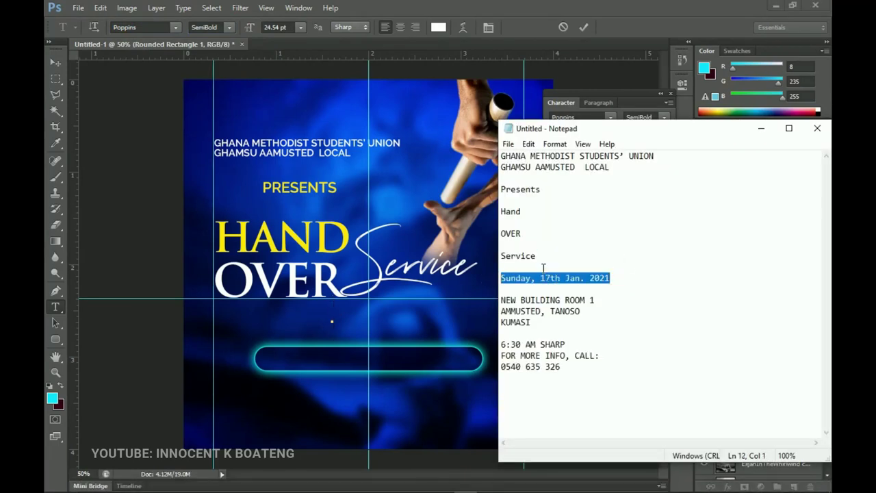
{"action": "left_click", "coordinate": [349, 318]}
{"action": "key", "text": "ctrl+v"}
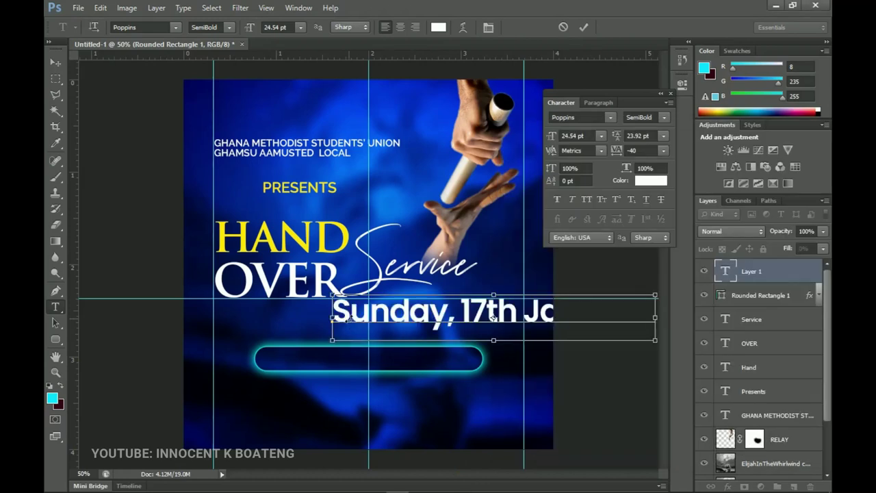
{"action": "key", "text": "ctrl+a"}
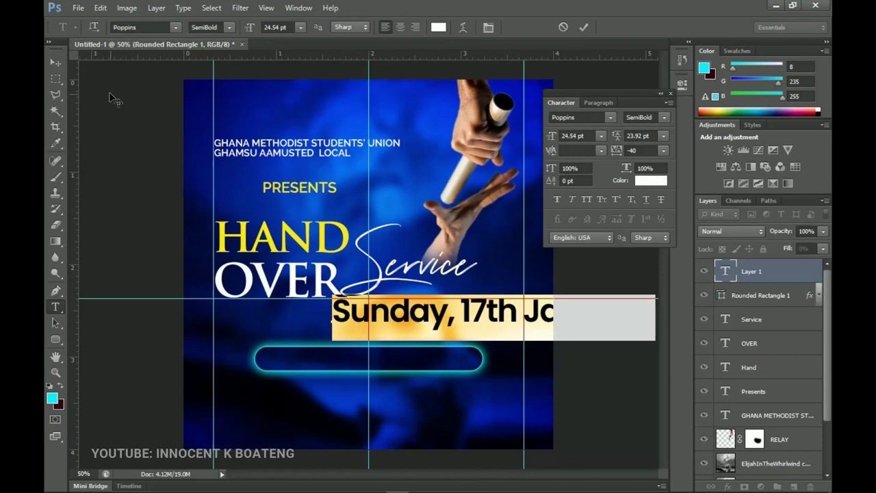
{"action": "left_click", "coordinate": [56, 63]}
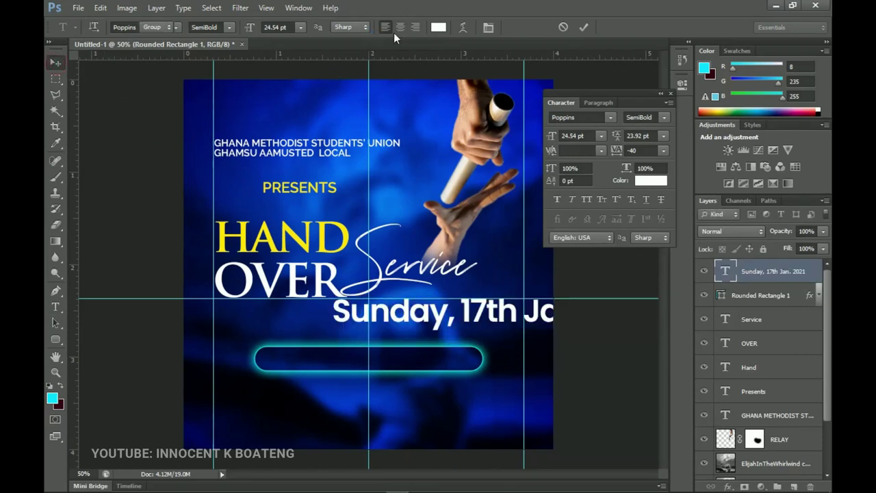
Step: Center the date text horizontally on the canvas and deselect
{"action": "key", "text": "ctrl+a"}
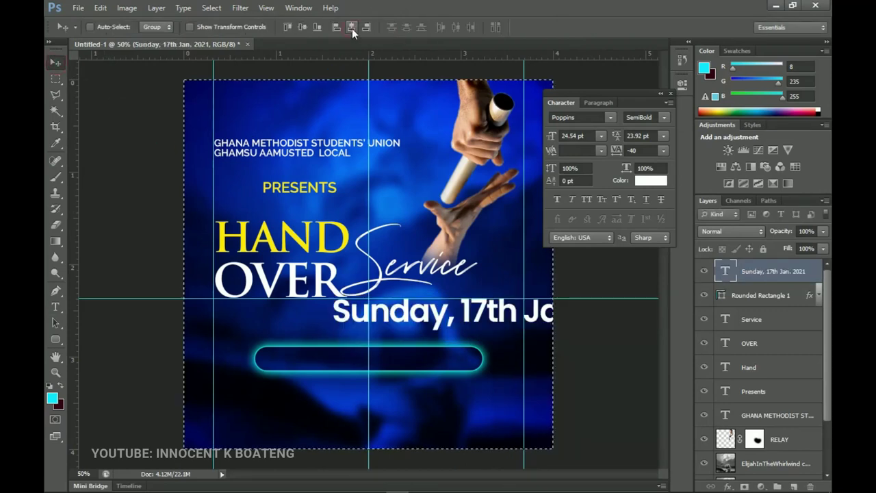
{"action": "left_click", "coordinate": [352, 28]}
{"action": "key", "text": "ctrl+d"}
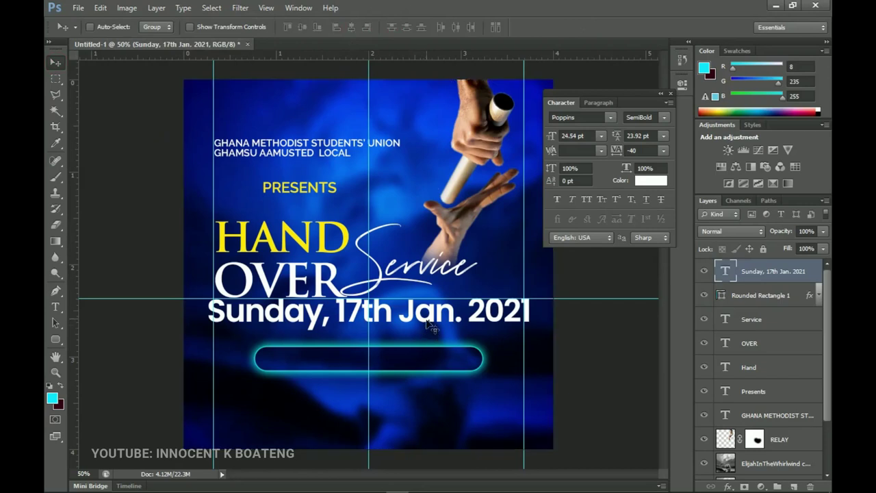
Step: Set the font weight of the "Sunday, 17th Jan. 2021" text to Medium
{"action": "key", "text": "t"}
{"action": "triple_click", "coordinate": [429, 317]}
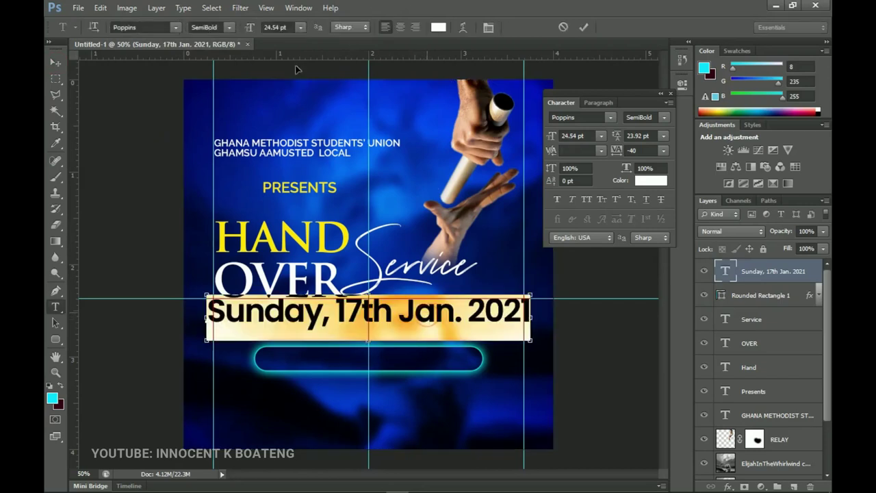
{"action": "left_click", "coordinate": [230, 27]}
{"action": "left_click", "coordinate": [239, 59]}
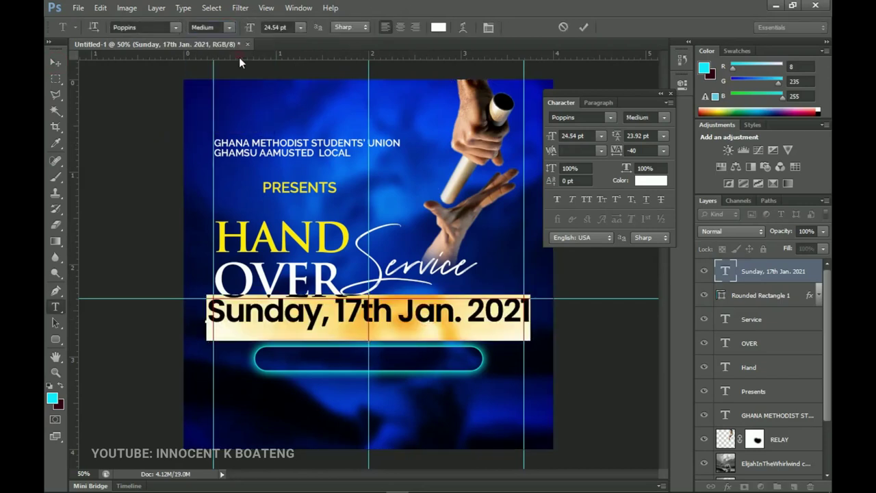
{"action": "left_click", "coordinate": [56, 63]}
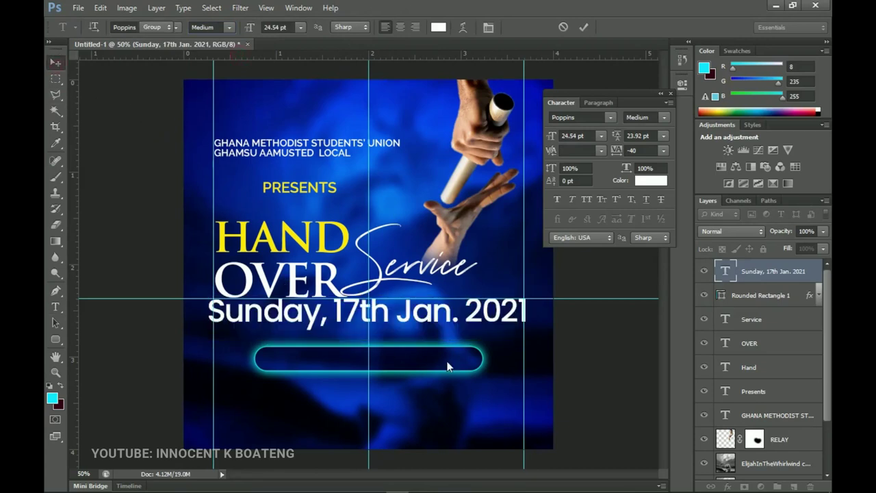
Step: Scale the date text down to about 55% and move it inside the glowing rounded rectangle
{"action": "key", "text": "ctrl+t"}
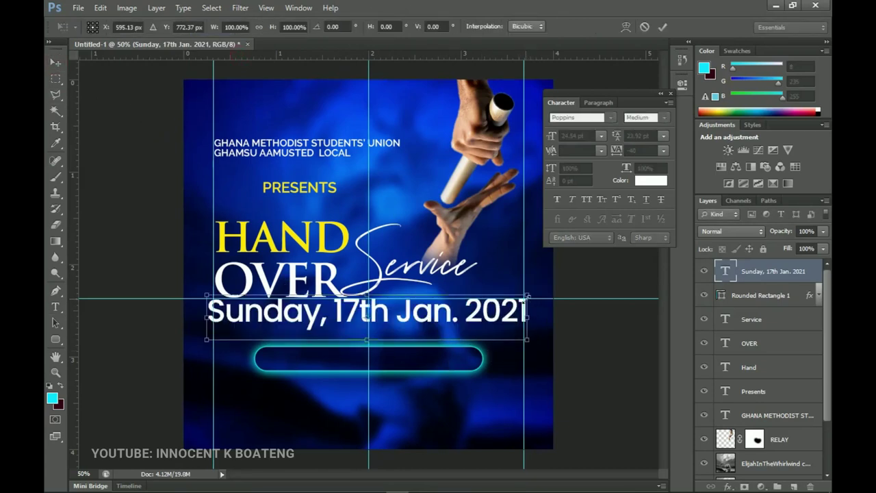
{"action": "left_click_drag", "start_coordinate": [527, 296], "coordinate": [454, 319]}
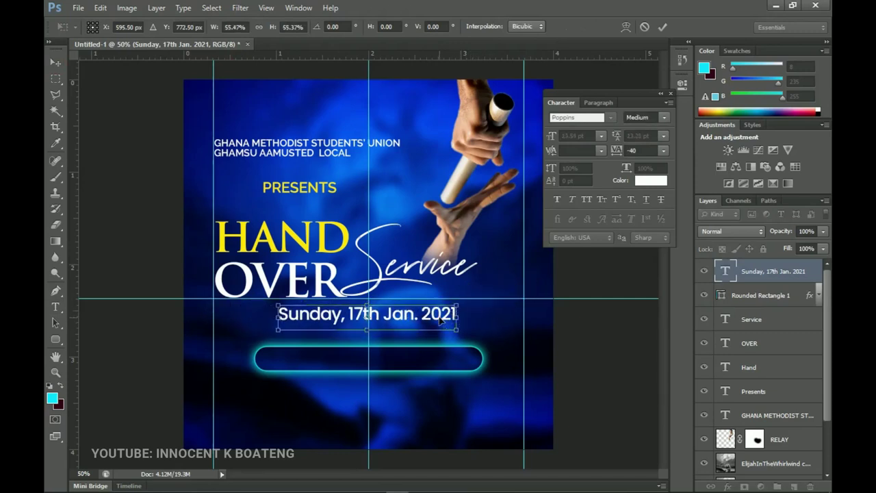
{"action": "key", "text": "Return"}
{"action": "left_click_drag", "start_coordinate": [416, 316], "coordinate": [417, 361]}
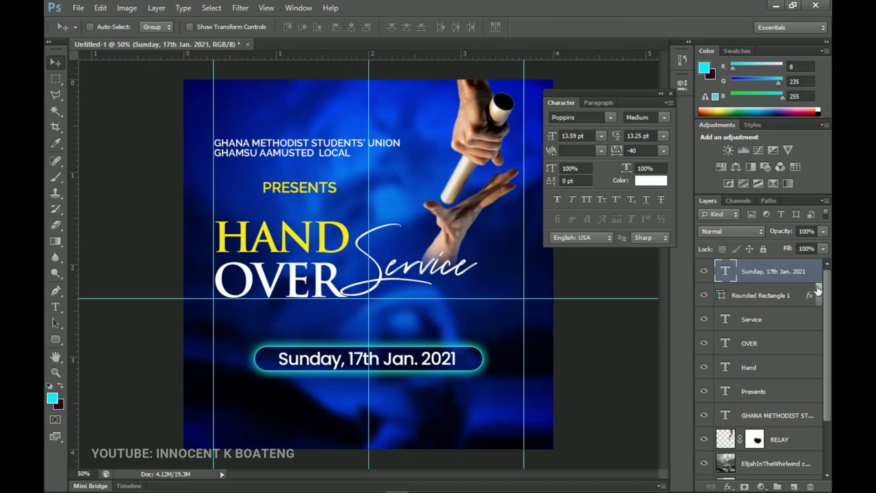
Step: Draw a rectangle about 1312 x 332 px spanning the bottom of the flyer and change its fill to white (ffffff)
{"action": "left_click_drag", "start_coordinate": [55, 339], "coordinate": [91, 341]}
{"action": "left_click_drag", "start_coordinate": [173, 380], "coordinate": [577, 477]}
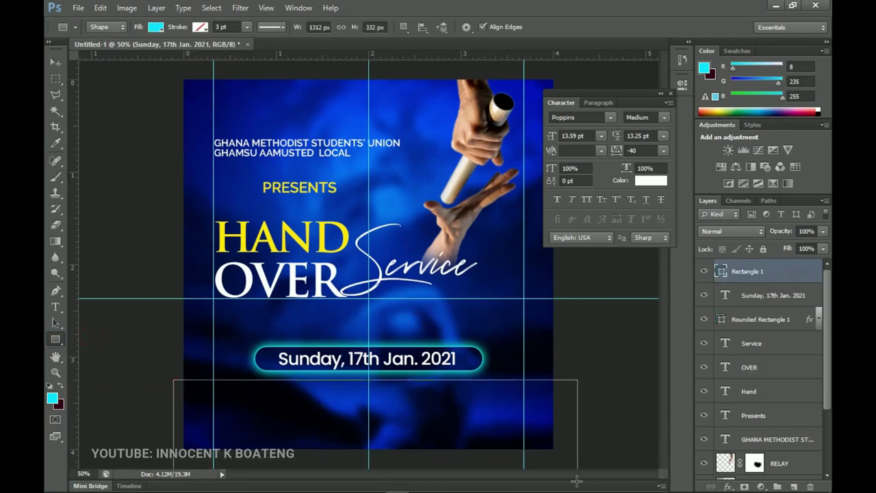
{"action": "key", "text": "v"}
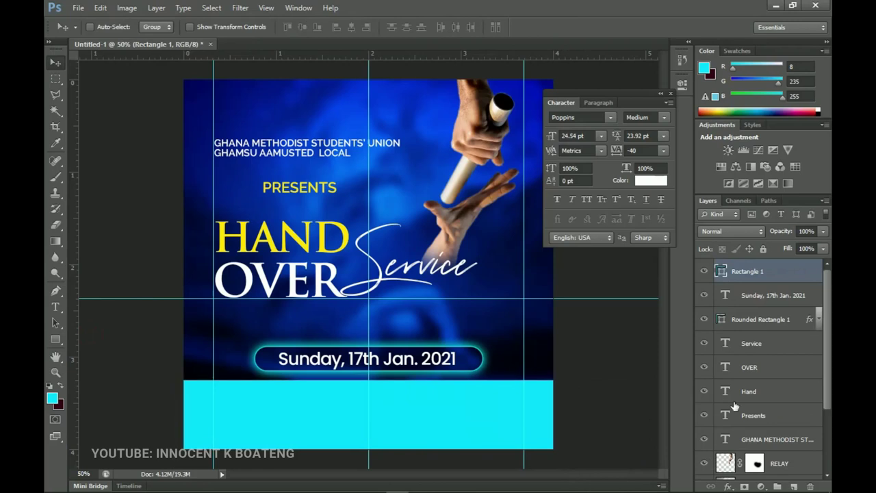
{"action": "double_click", "coordinate": [721, 272]}
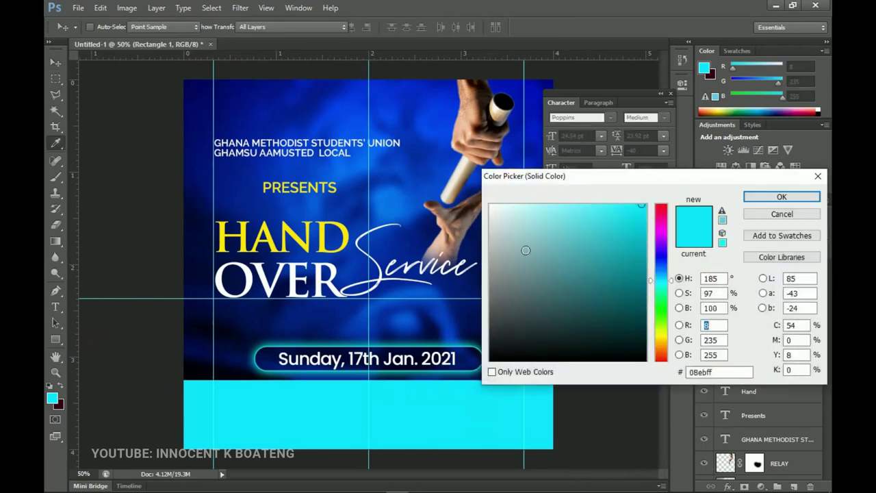
{"action": "left_click", "coordinate": [490, 205]}
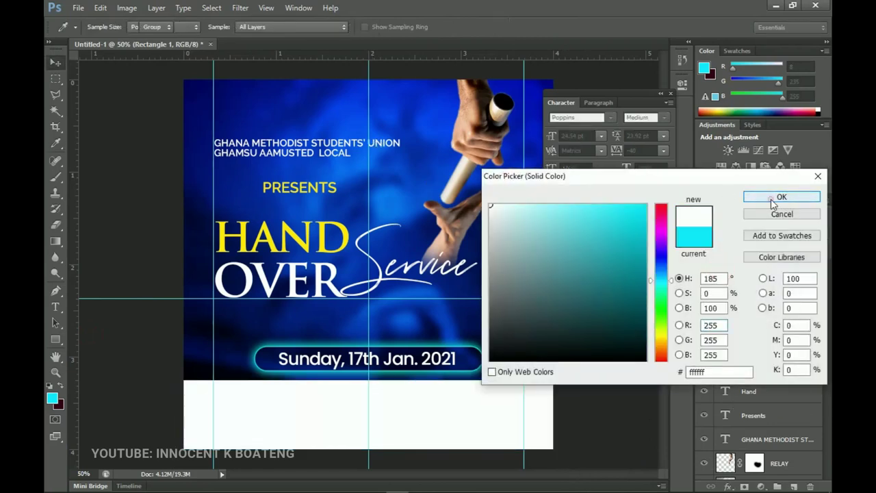
{"action": "left_click", "coordinate": [777, 199]}
Step: Nudge the date text and the glowing rounded rectangle up together, away from the white strip
{"action": "left_click", "coordinate": [762, 298]}
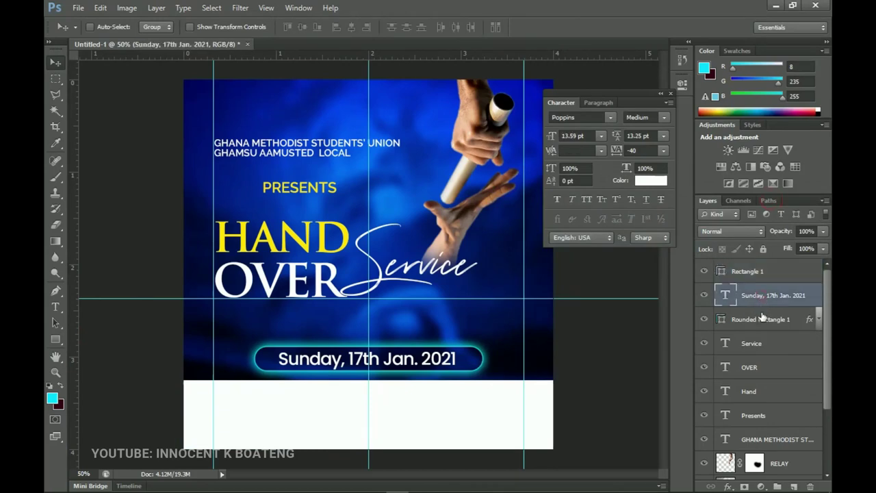
{"action": "left_click", "coordinate": [765, 322], "text": "shift"}
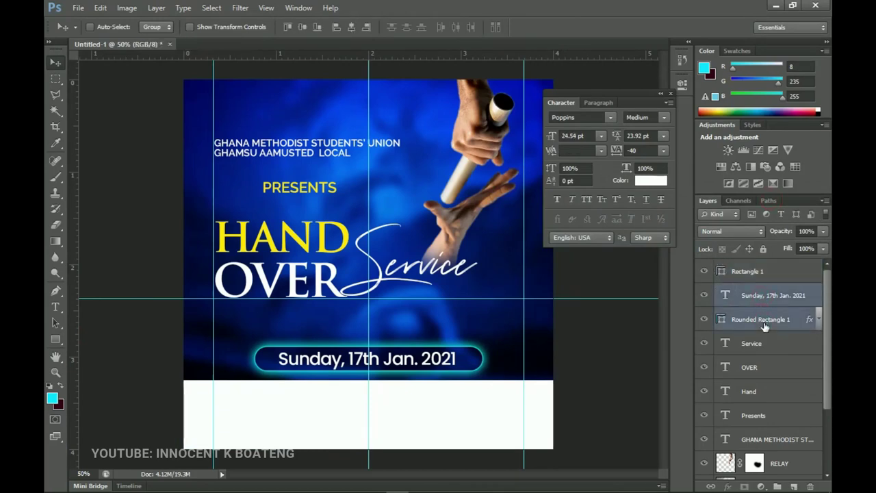
{"action": "key", "text": "Up"}
{"action": "key", "text": "Up"}
{"action": "key", "text": "Up"}
{"action": "key", "text": "Up"}
{"action": "key", "text": "Up"}
{"action": "key", "text": "Up"}
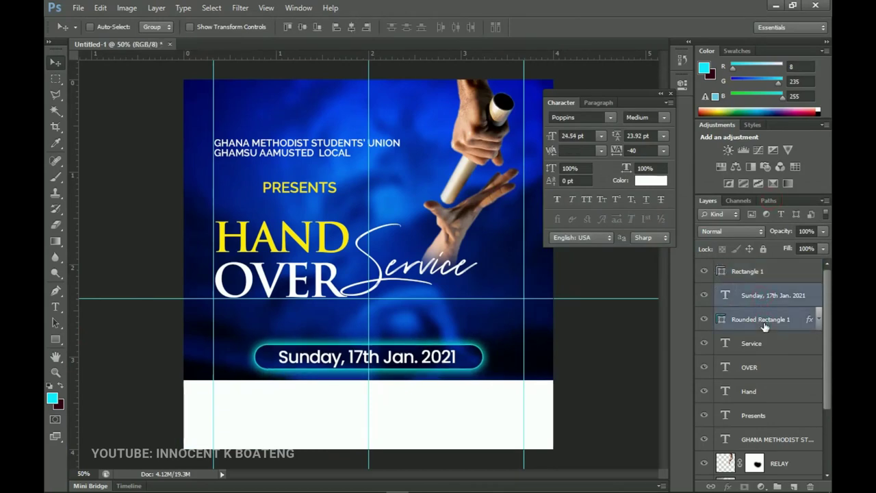
{"action": "key", "text": "Up"}
{"action": "key", "text": "Up"}
{"action": "key", "text": "Up"}
{"action": "key", "text": "Up"}
{"action": "key", "text": "Up"}
{"action": "key", "text": "Up"}
{"action": "key", "text": "Up"}
{"action": "key", "text": "Up"}
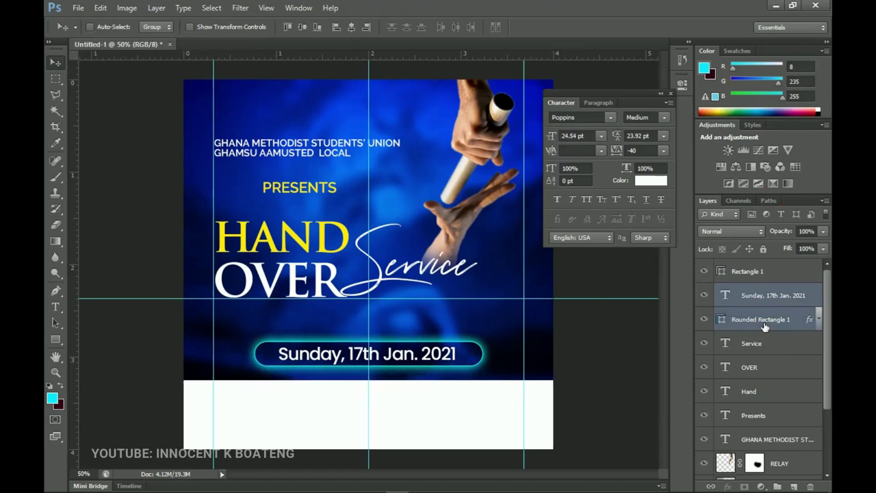
Step: Nudge the white bottom rectangle down slightly to widen the gap below the date frame
{"action": "left_click", "coordinate": [763, 272]}
{"action": "key", "text": "Down"}
{"action": "key", "text": "Down"}
{"action": "key", "text": "Down"}
{"action": "key", "text": "Down"}
{"action": "key", "text": "Down"}
{"action": "key", "text": "Down"}
{"action": "key", "text": "Down"}
{"action": "key", "text": "Down"}
{"action": "key", "text": "Down"}
{"action": "key", "text": "Down"}
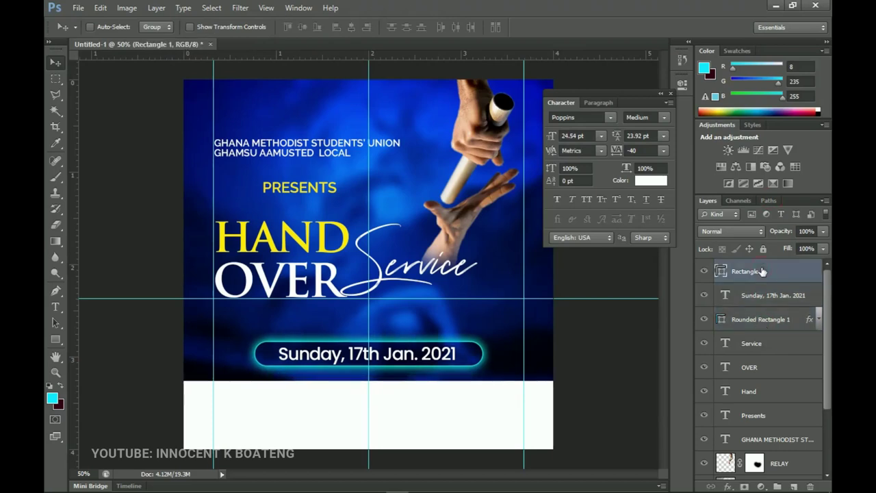
{"action": "key", "text": "Down"}
{"action": "key", "text": "Down"}
{"action": "key", "text": "Down"}
{"action": "key", "text": "Down"}
{"action": "key", "text": "Down"}
{"action": "key", "text": "Down"}
{"action": "key", "text": "Down"}
{"action": "key", "text": "Down"}
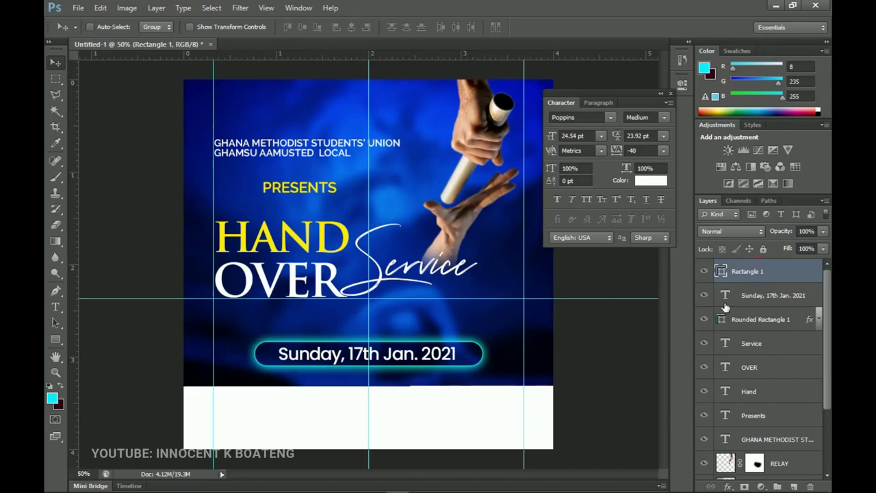
{"action": "key", "text": "Down"}
{"action": "key", "text": "Down"}
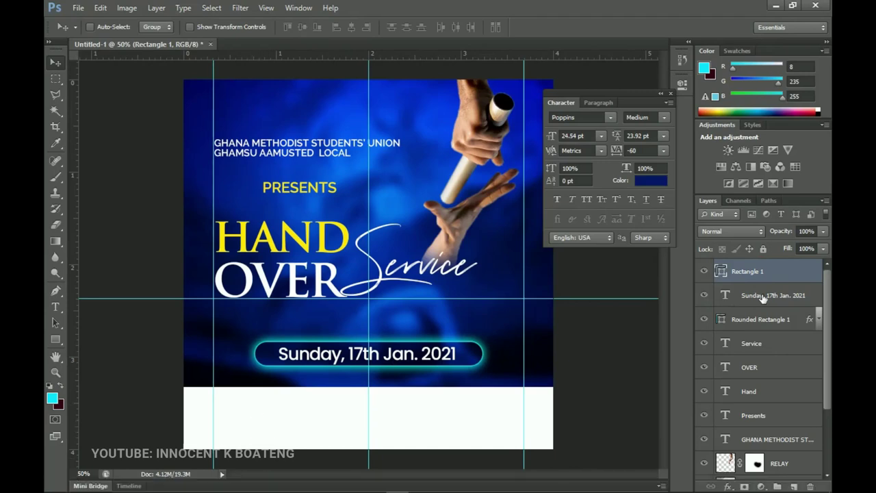
Step: Duplicate the date text, bring the copy above the Rectangle 1 layer and place it below the rounded frame toward the left
{"action": "left_click", "coordinate": [763, 295]}
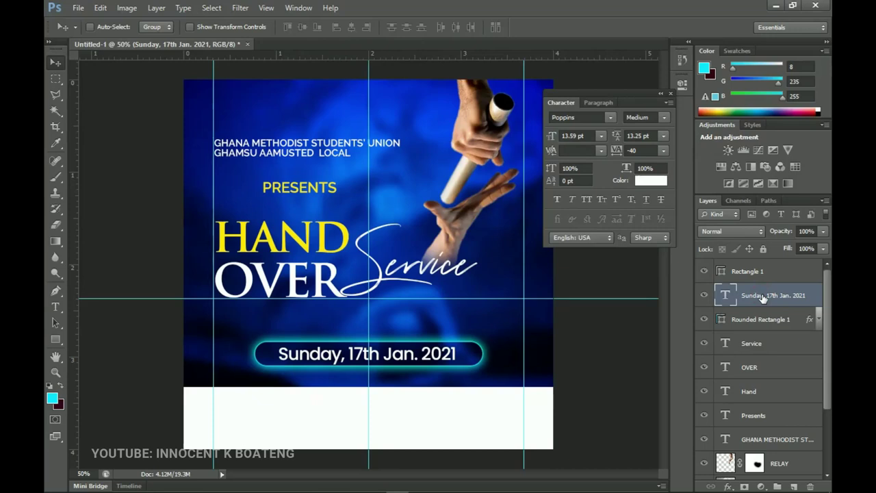
{"action": "key", "text": "ctrl+j"}
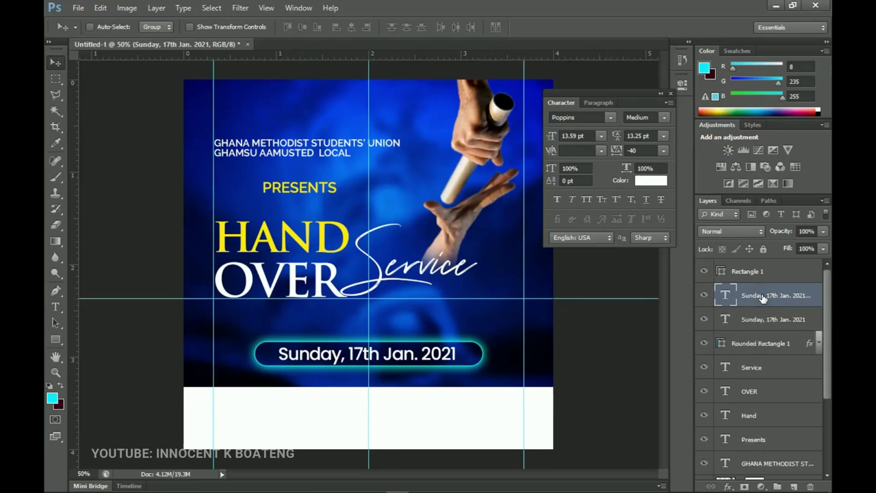
{"action": "left_click_drag", "start_coordinate": [762, 296], "coordinate": [763, 279]}
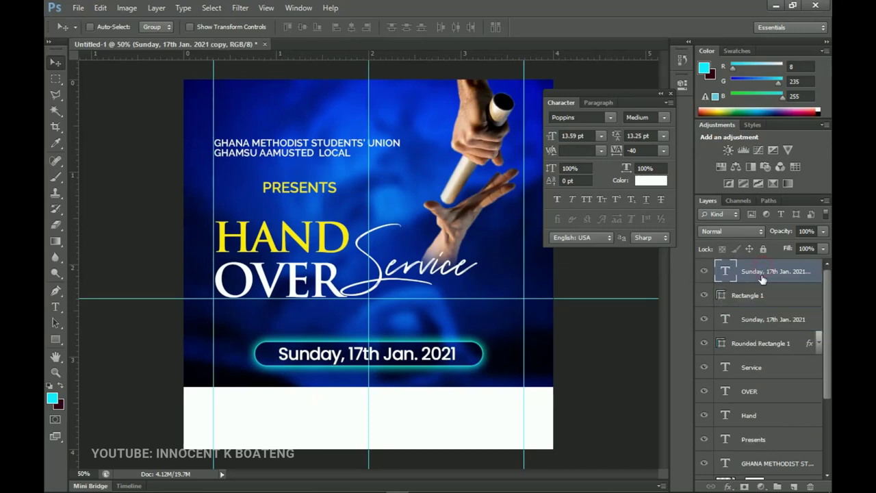
{"action": "left_click_drag", "start_coordinate": [431, 373], "coordinate": [365, 406]}
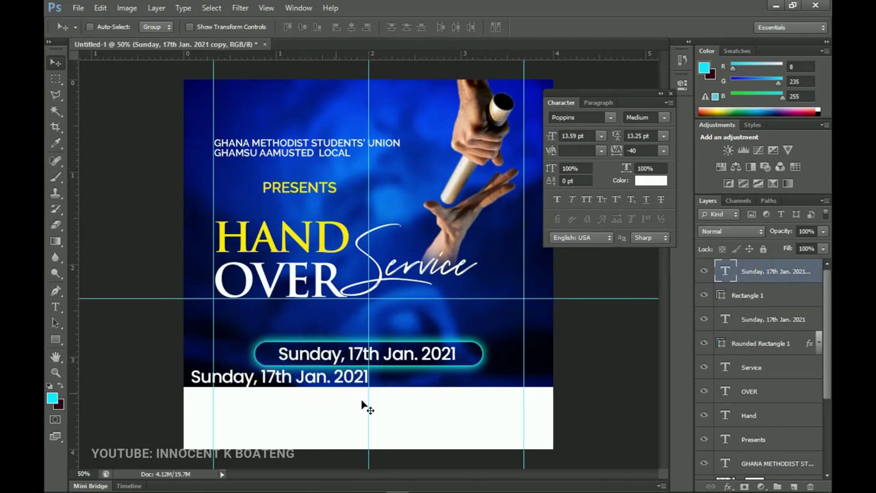
Step: Recolor the duplicated date text to dark navy (000518) and move it onto the white strip, aligned with the left guide
{"action": "double_click", "coordinate": [725, 272]}
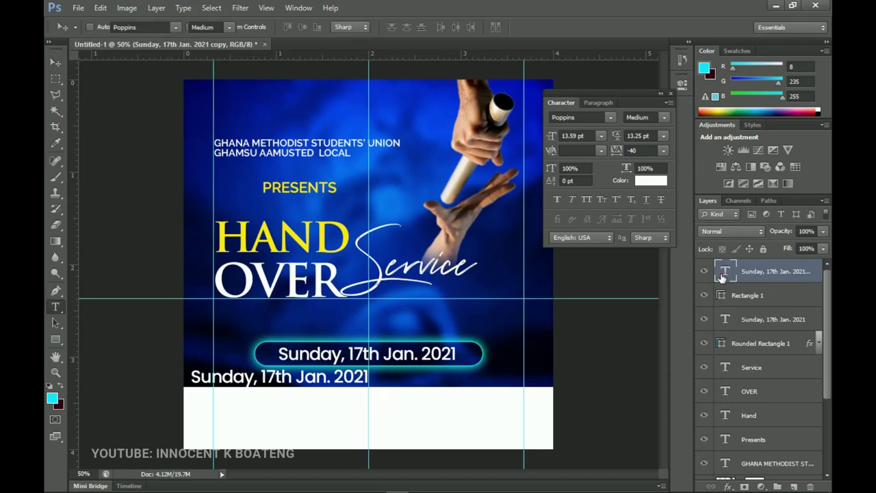
{"action": "left_click", "coordinate": [439, 27]}
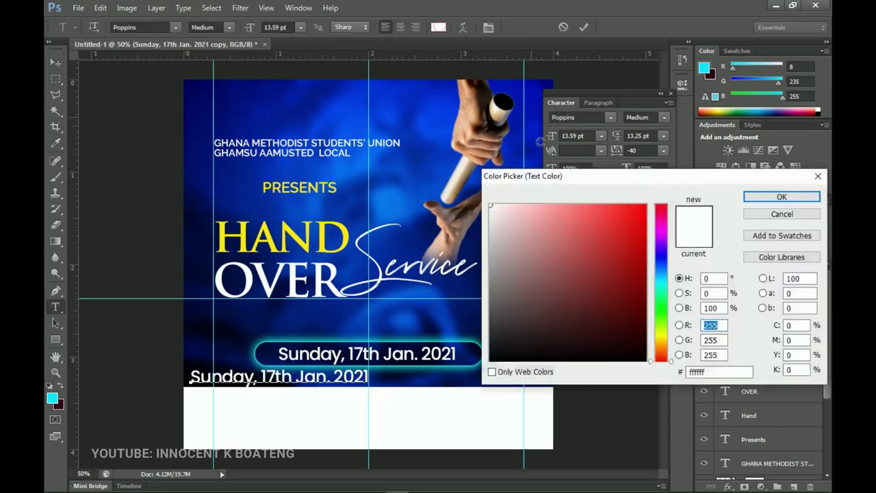
{"action": "left_click", "coordinate": [646, 205]}
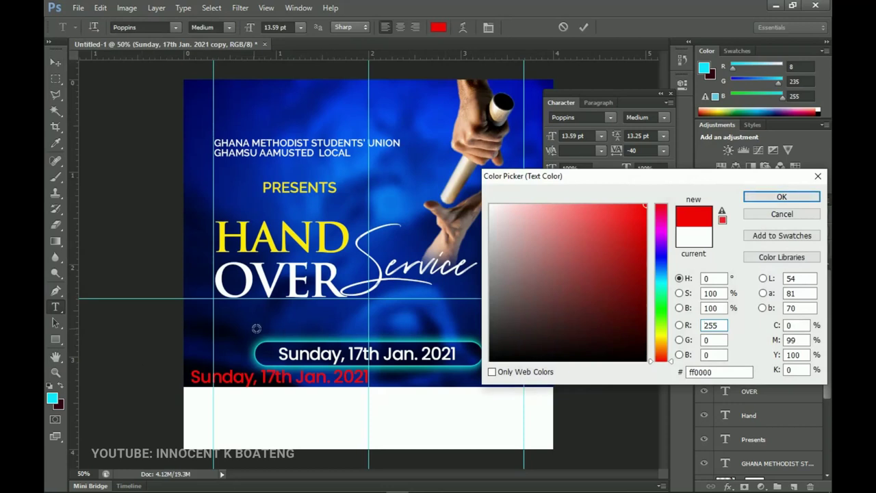
{"action": "left_click", "coordinate": [226, 333]}
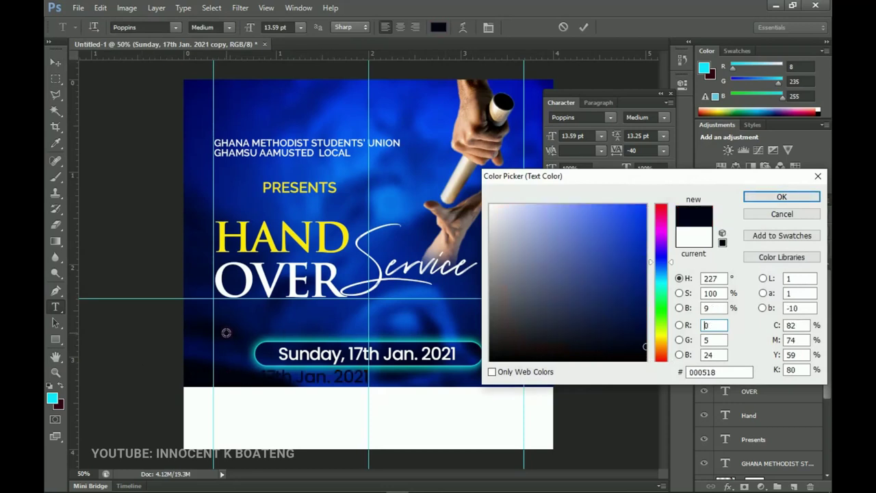
{"action": "left_click", "coordinate": [778, 199]}
{"action": "left_click_drag", "start_coordinate": [195, 376], "coordinate": [191, 410]}
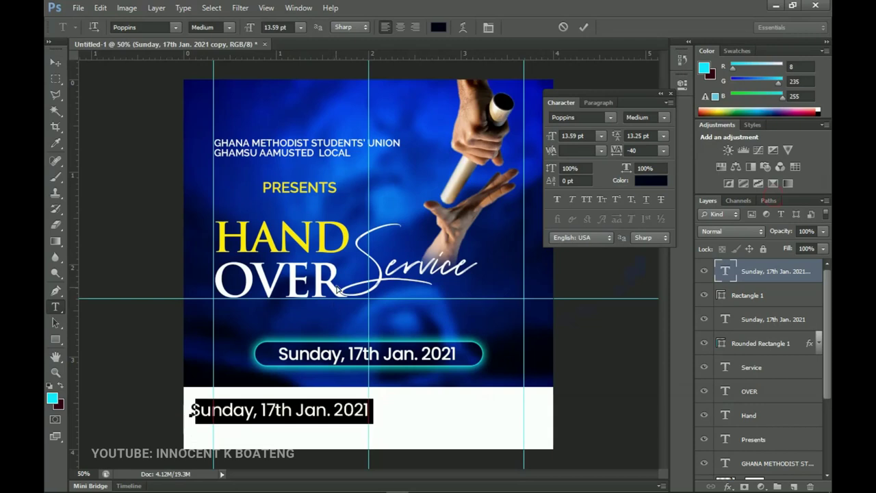
{"action": "left_click_drag", "start_coordinate": [358, 289], "coordinate": [355, 276]}
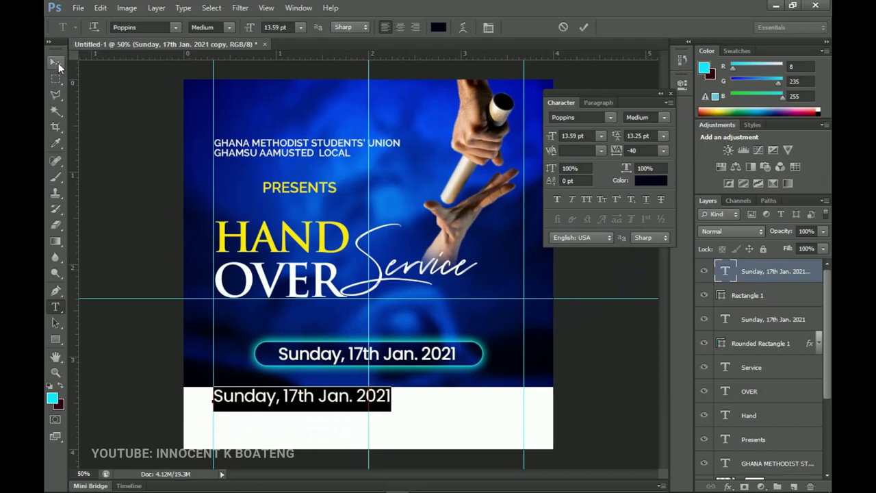
Step: Copy the three venue lines from Notepad and replace the duplicated date text in Photoshop with them
{"action": "left_click", "coordinate": [465, 483]}
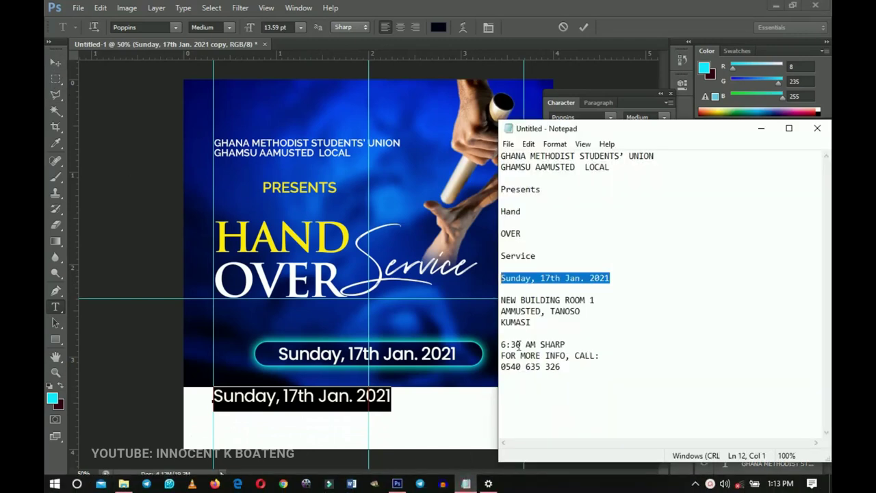
{"action": "left_click_drag", "start_coordinate": [537, 323], "coordinate": [495, 300]}
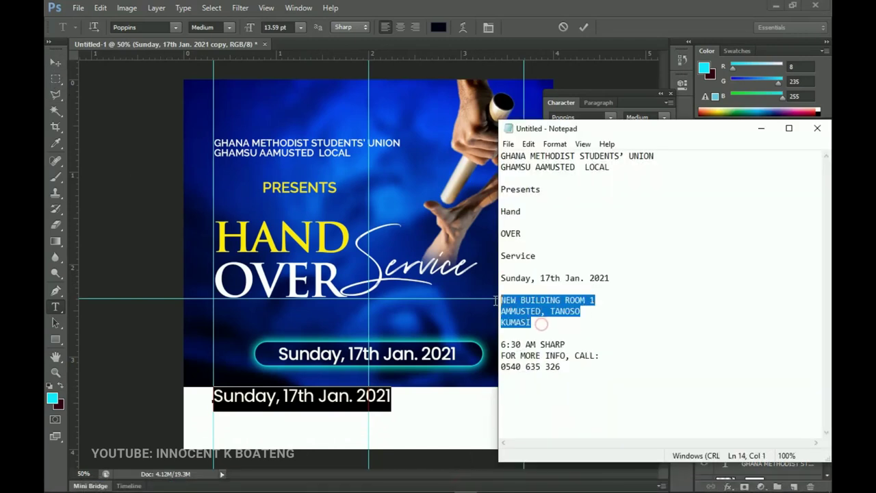
{"action": "left_click", "coordinate": [348, 408]}
{"action": "key", "text": "ctrl+a"}
{"action": "key", "text": "ctrl+v"}
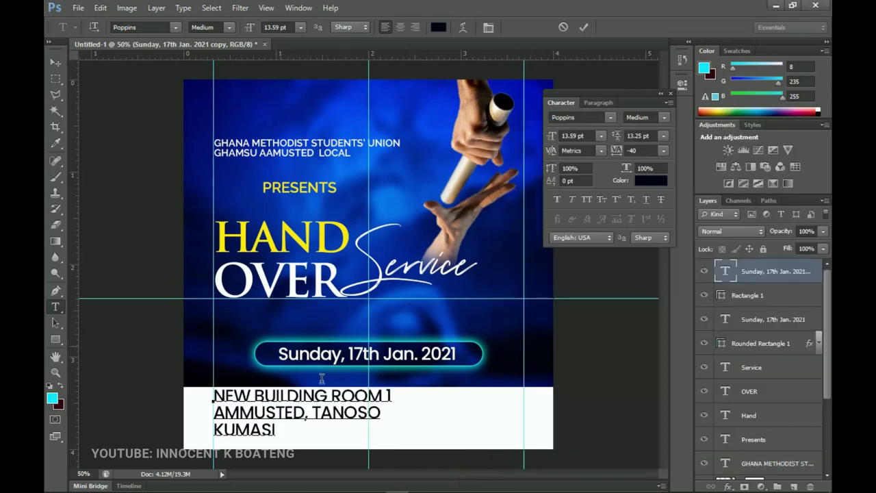
Step: Set the venue text's font weight to Regular and scale the text down to about 9.83 pt
{"action": "key", "text": "ctrl+a"}
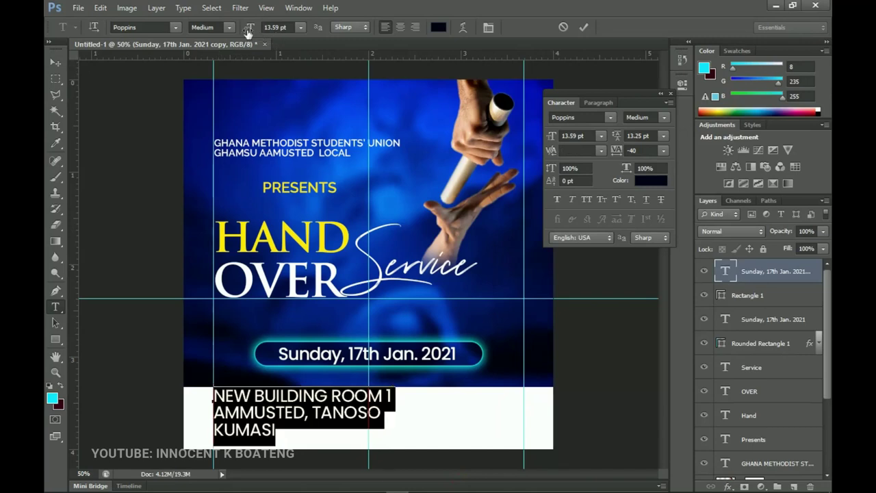
{"action": "left_click", "coordinate": [230, 27]}
{"action": "left_click", "coordinate": [237, 49]}
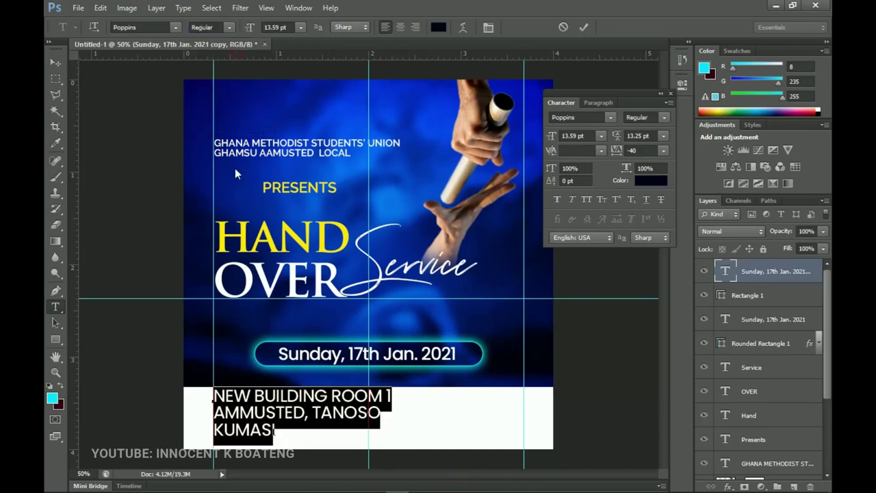
{"action": "left_click", "coordinate": [52, 63]}
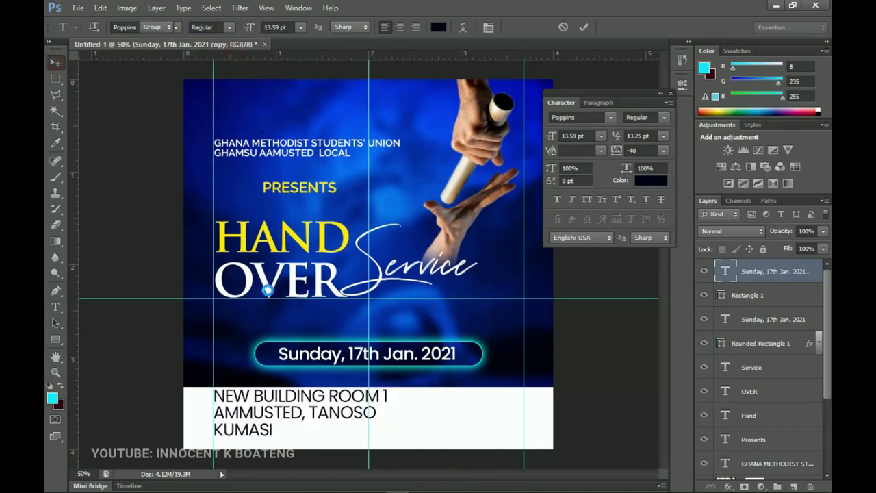
{"action": "key", "text": "ctrl+t"}
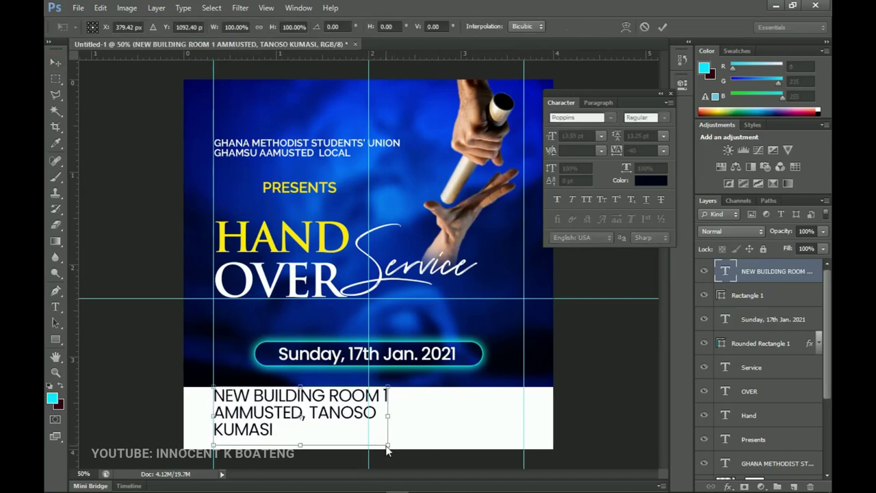
{"action": "left_click_drag", "start_coordinate": [387, 445], "coordinate": [326, 410]}
{"action": "key", "text": "Return"}
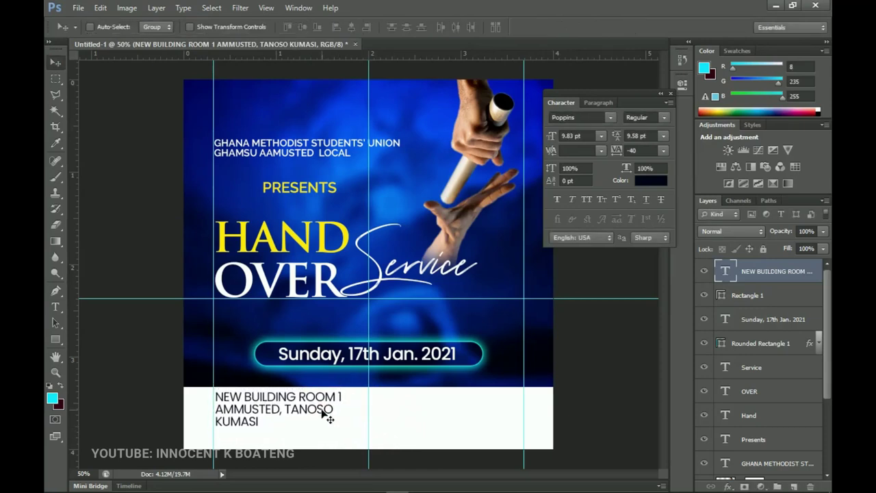
Step: Nudge the venue text slightly down on the white strip to centre it vertically
{"action": "key", "text": "Down"}
{"action": "key", "text": "Down"}
{"action": "key", "text": "Down"}
{"action": "key", "text": "Down"}
{"action": "key", "text": "Down"}
{"action": "key", "text": "Down"}
{"action": "key", "text": "Down"}
{"action": "key", "text": "Down"}
{"action": "key", "text": "Down"}
{"action": "key", "text": "Down"}
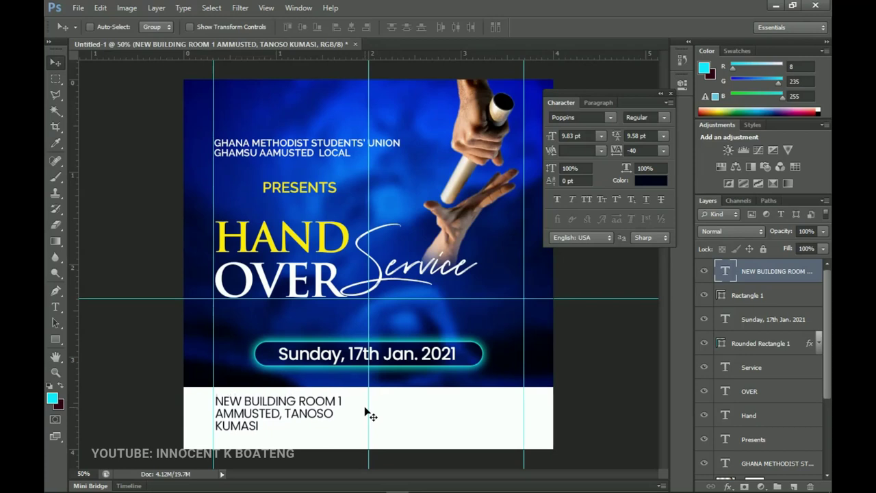
{"action": "key", "text": "Down"}
{"action": "left_click", "coordinate": [366, 403]}
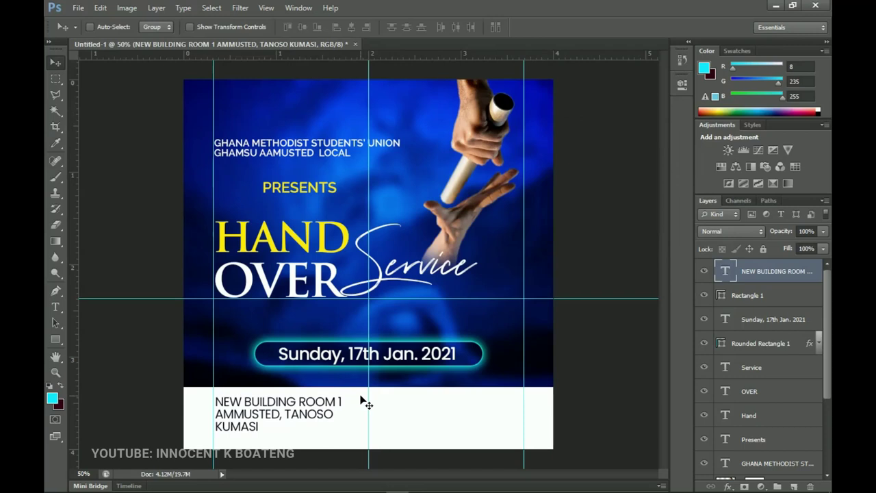
Step: Duplicate the venue text onto the right half of the white strip and replace the copy's text with the time and contact lines from Notepad
{"action": "left_click_drag", "start_coordinate": [288, 413], "coordinate": [463, 401]}
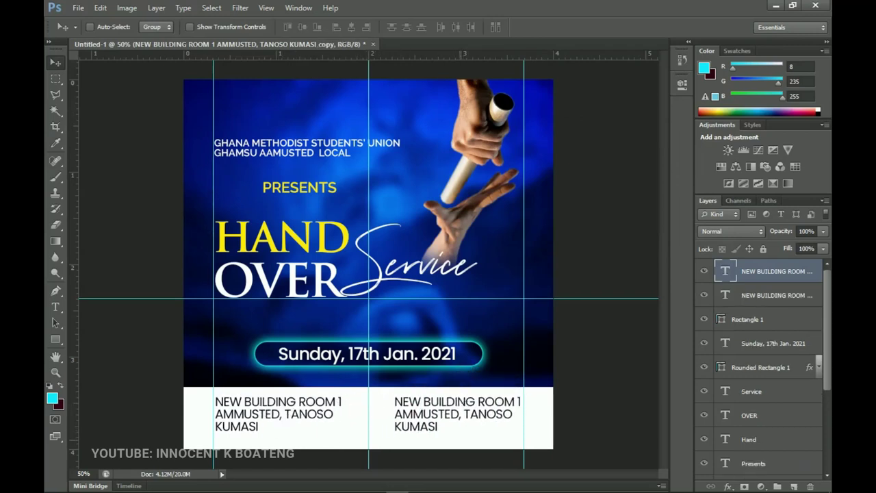
{"action": "left_click", "coordinate": [466, 484]}
{"action": "left_click_drag", "start_coordinate": [531, 322], "coordinate": [460, 295]}
{"action": "left_click_drag", "start_coordinate": [563, 368], "coordinate": [491, 348]}
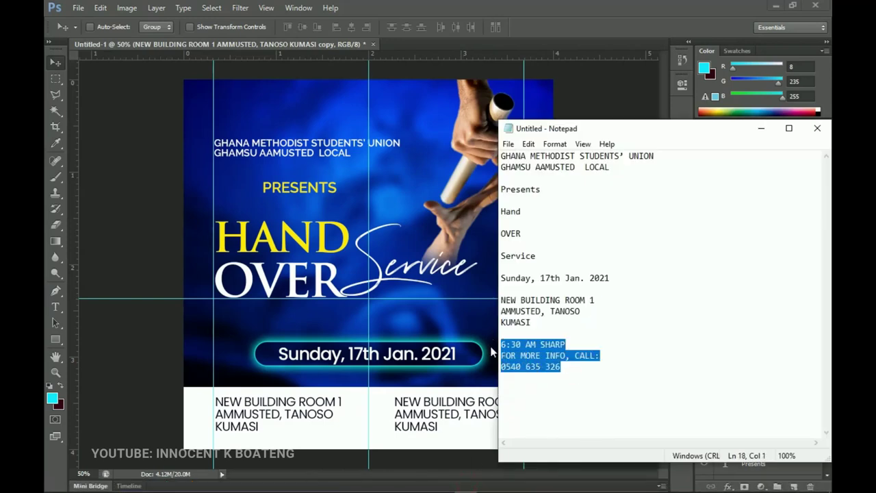
{"action": "left_click", "coordinate": [470, 405]}
{"action": "key", "text": "t"}
{"action": "left_click", "coordinate": [455, 408]}
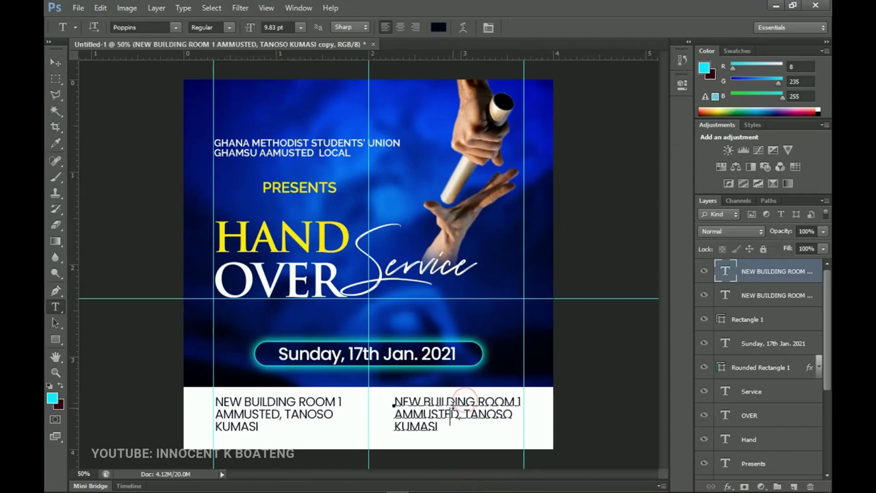
{"action": "key", "text": "ctrl+a"}
{"action": "key", "text": "ctrl+v"}
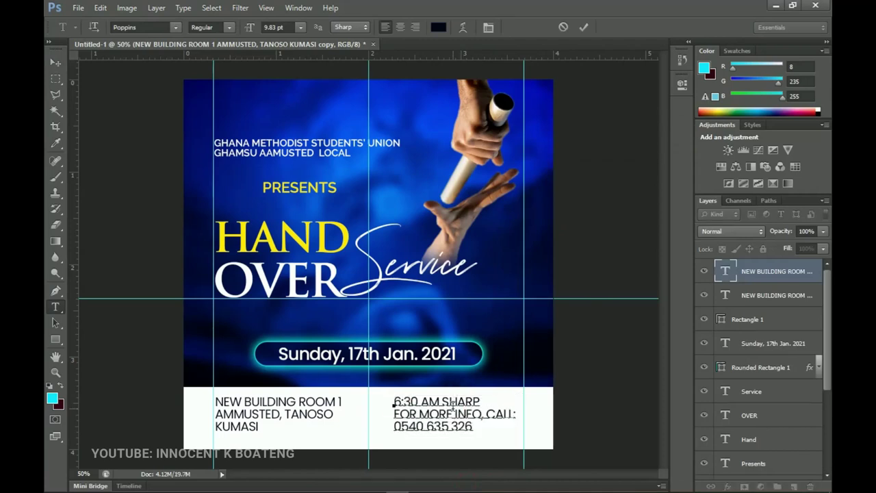
Step: Recolor all of the time and contact text on the white strip to red
{"action": "key", "text": "ctrl+a"}
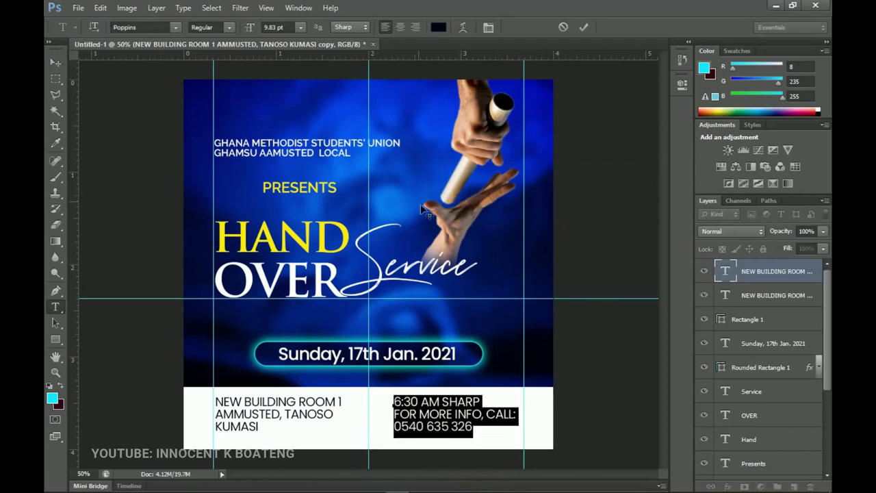
{"action": "left_click", "coordinate": [439, 28]}
{"action": "type", "text": "255"}
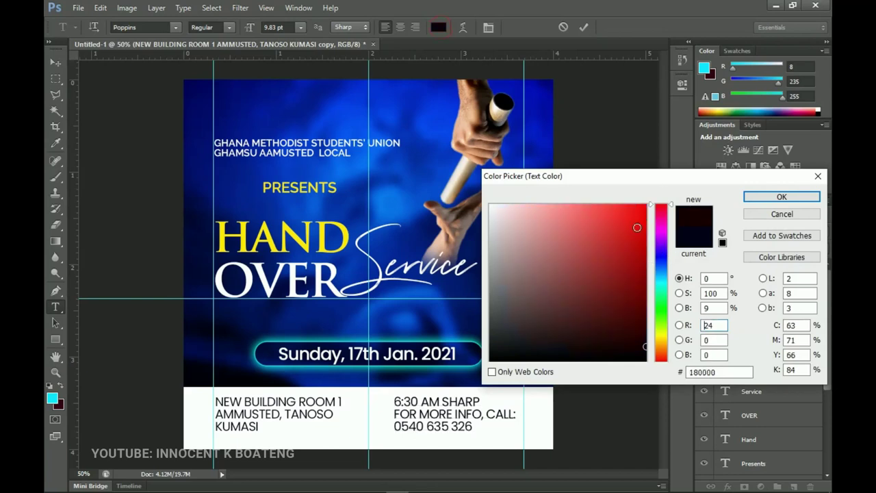
{"action": "left_click", "coordinate": [761, 196]}
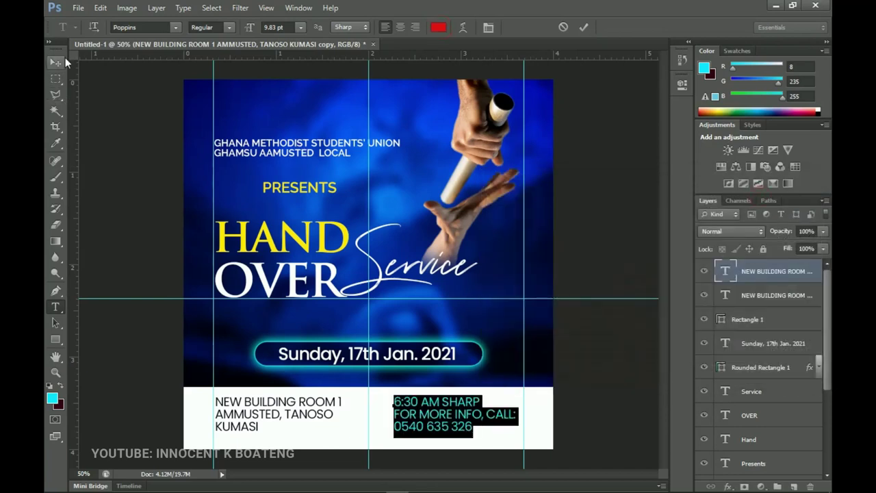
{"action": "left_click", "coordinate": [56, 62]}
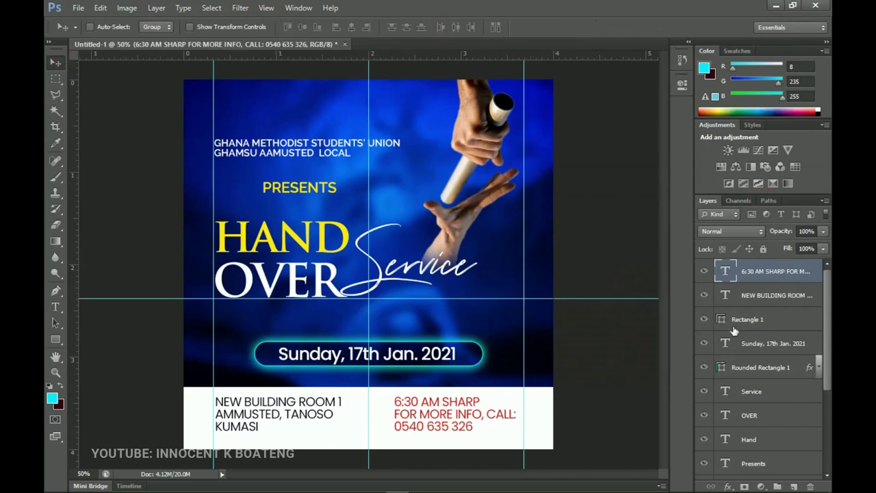
Step: Place the logos image from the Hand Over folder directly above the GHANA METHODIST STUDENTS' UNION text layer and position it over that heading
{"action": "left_click", "coordinate": [250, 149], "text": "ctrl"}
{"action": "right_click", "coordinate": [304, 152]}
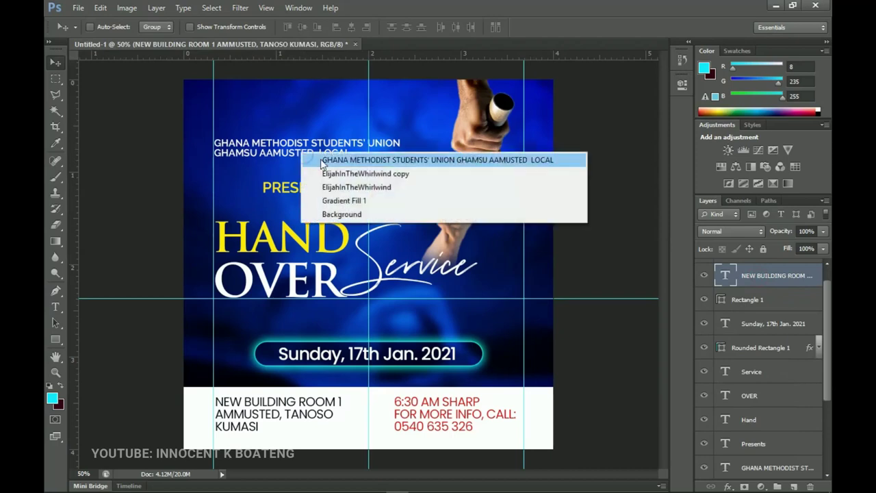
{"action": "left_click", "coordinate": [322, 158]}
{"action": "mouse_move", "coordinate": [306, 485]}
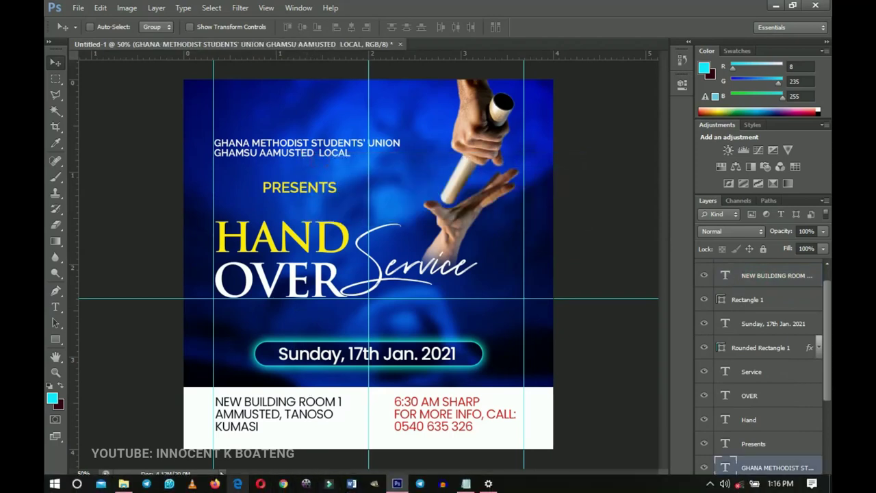
{"action": "left_click", "coordinate": [124, 484]}
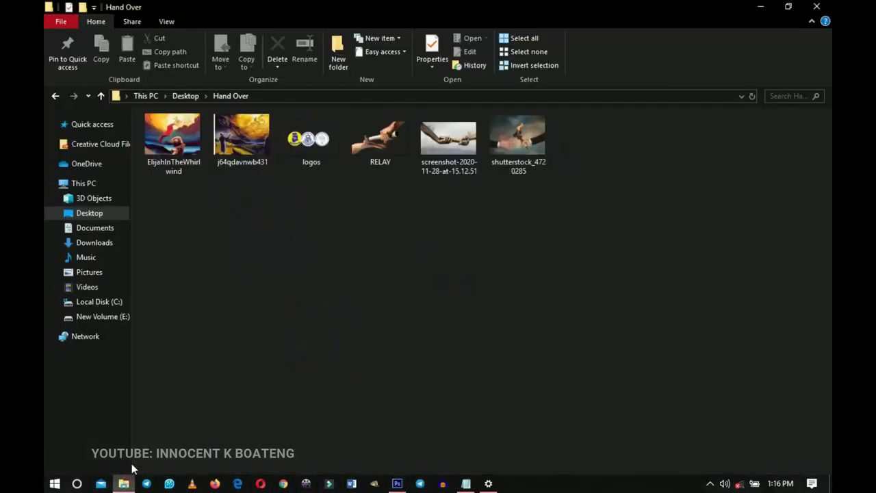
{"action": "left_click", "coordinate": [310, 153]}
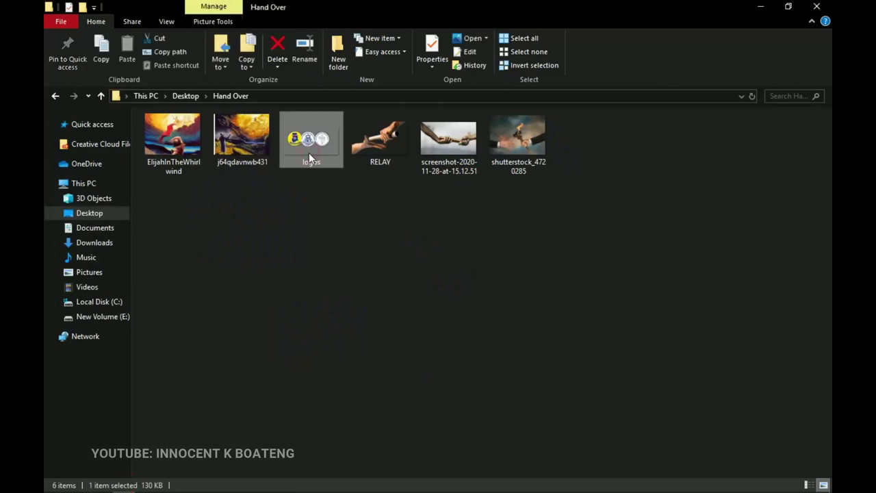
{"action": "left_click_drag", "start_coordinate": [309, 153], "coordinate": [268, 129]}
{"action": "left_click_drag", "start_coordinate": [447, 266], "coordinate": [342, 101]}
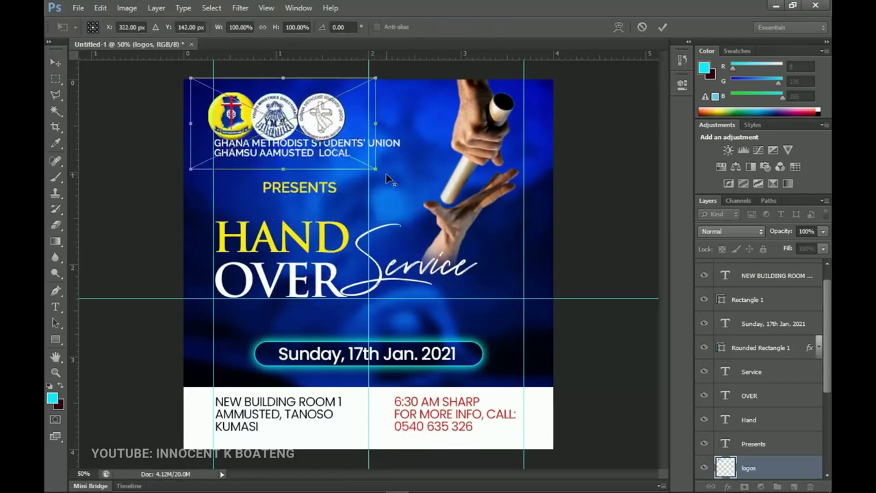
Step: Scale the logos down into a small row above the heading, aligned with the left guide, and hide the guides
{"action": "left_click", "coordinate": [375, 165]}
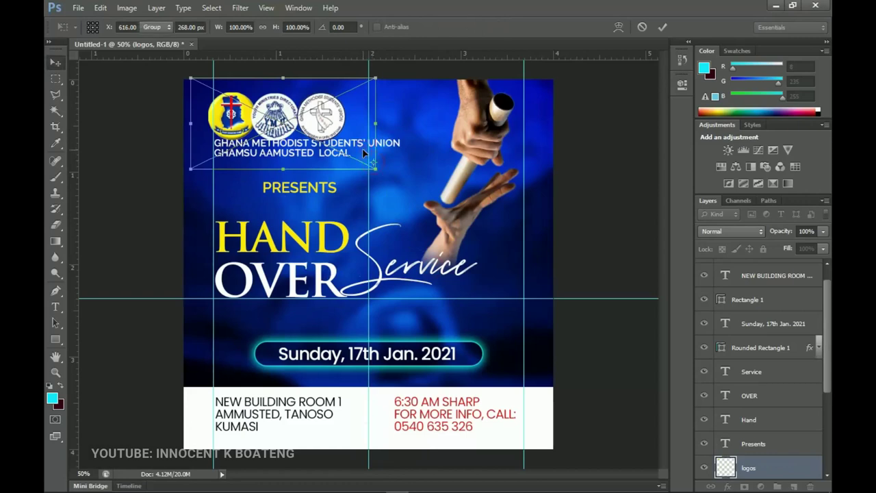
{"action": "left_click", "coordinate": [375, 169]}
{"action": "left_click_drag", "start_coordinate": [375, 169], "coordinate": [280, 125]}
{"action": "key", "text": "Return"}
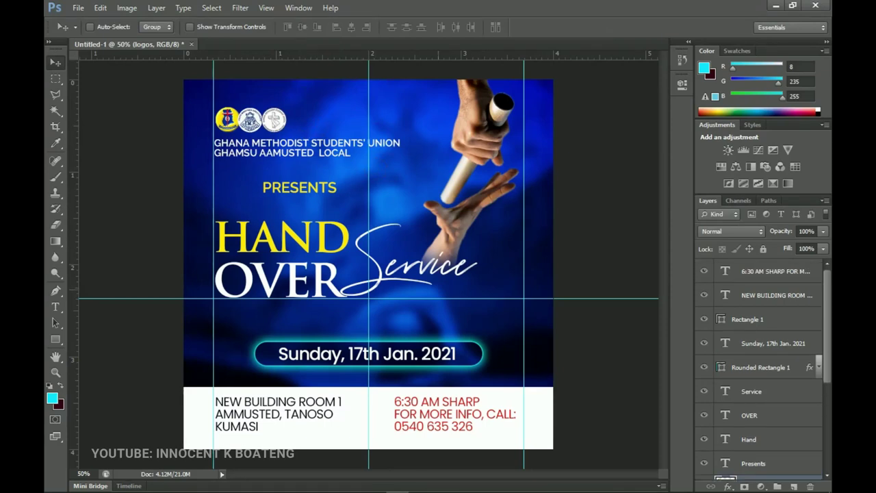
{"action": "key", "text": "ctrl+semicolon"}
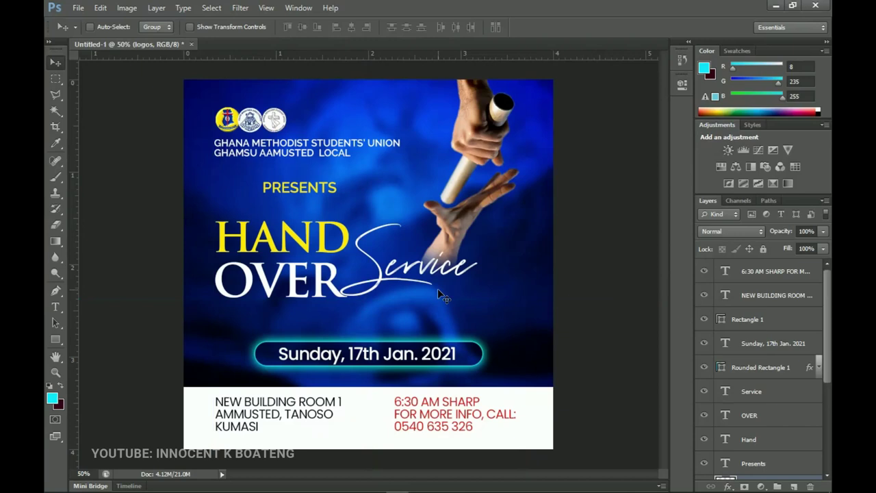
Step: Group the time and contact text, venue text, Rectangle 1 and date text layers, and name the group Date and Venue
{"action": "left_click", "coordinate": [778, 281]}
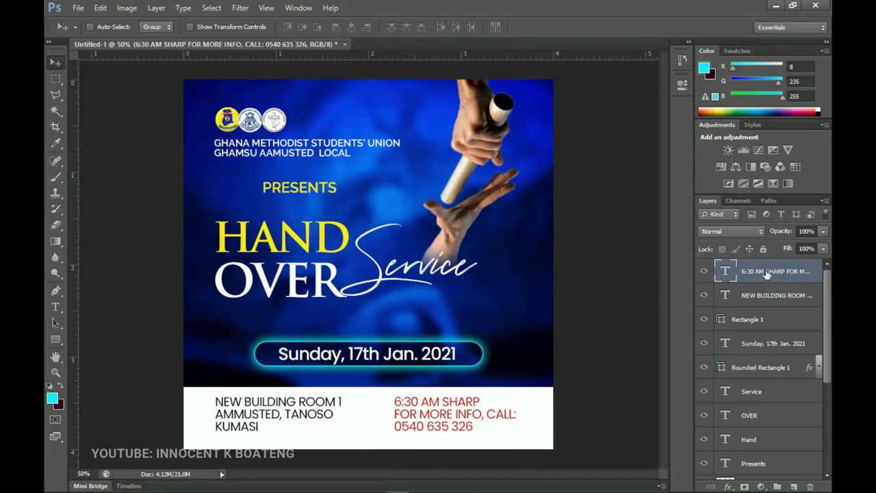
{"action": "left_click", "coordinate": [769, 349], "text": "shift"}
{"action": "key", "text": "ctrl+g"}
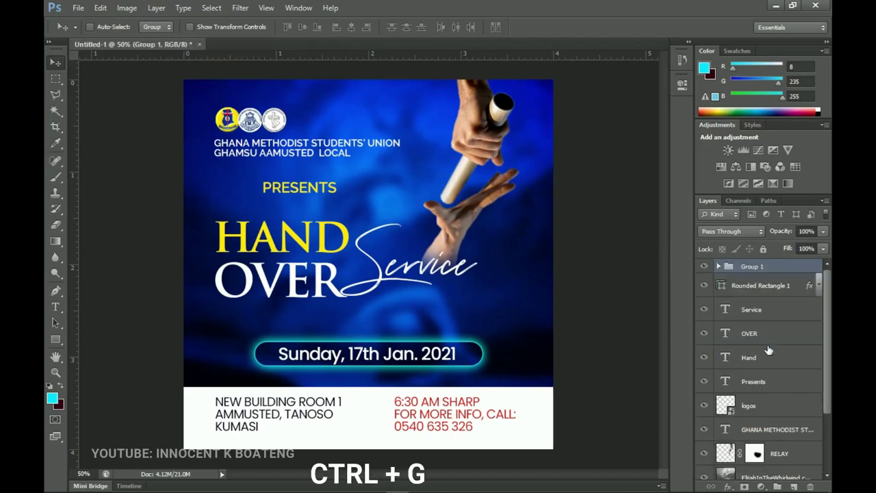
{"action": "double_click", "coordinate": [752, 267]}
{"action": "type", "text": "dAT"}
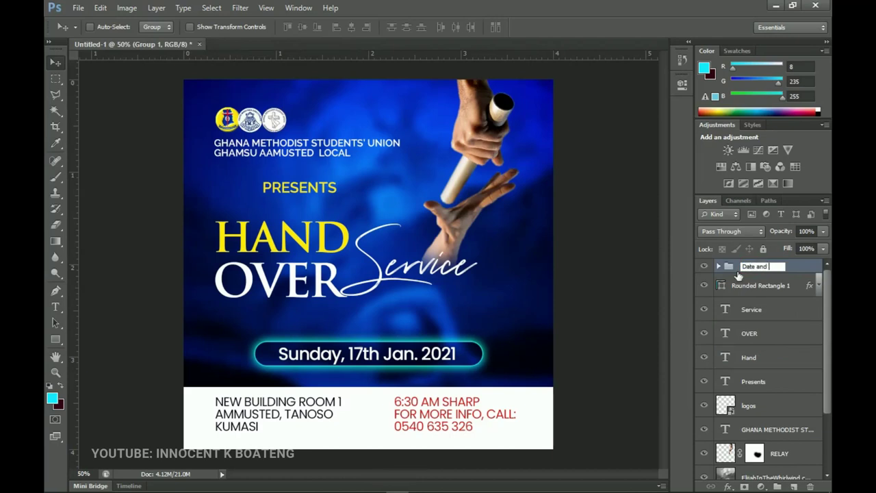
{"action": "key", "text": "Return"}
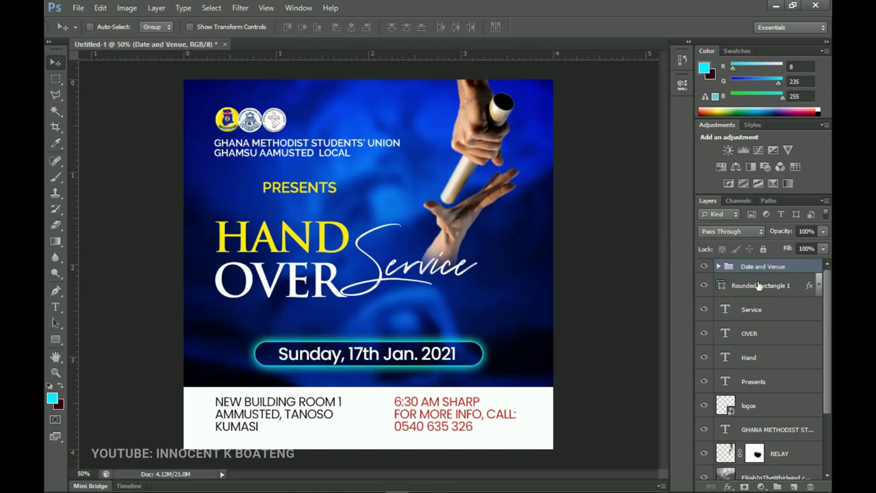
Step: Move the Rounded Rectangle 1 layer into the Date and Venue group below the date text, and collapse the group
{"action": "left_click", "coordinate": [717, 266]}
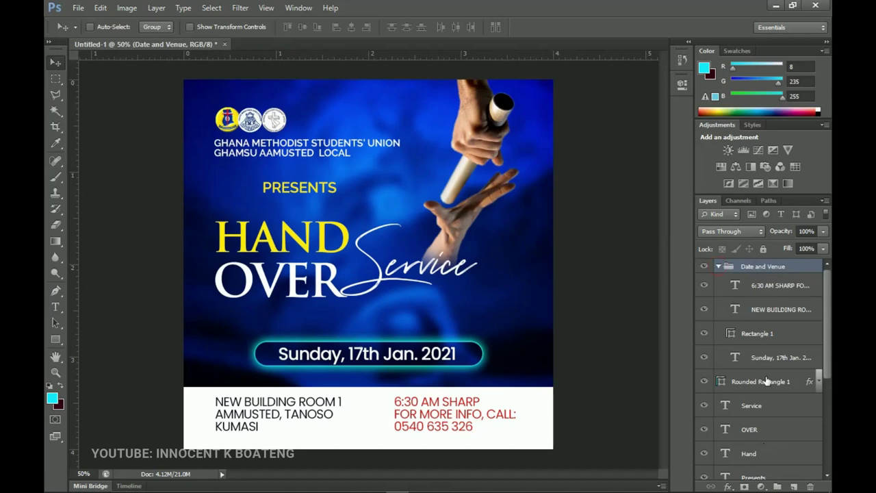
{"action": "left_click_drag", "start_coordinate": [766, 381], "coordinate": [763, 361]}
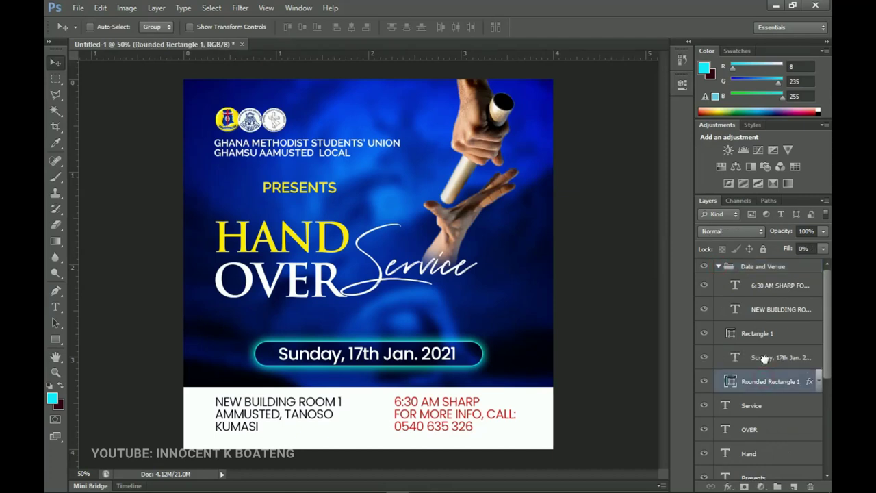
{"action": "left_click", "coordinate": [720, 266]}
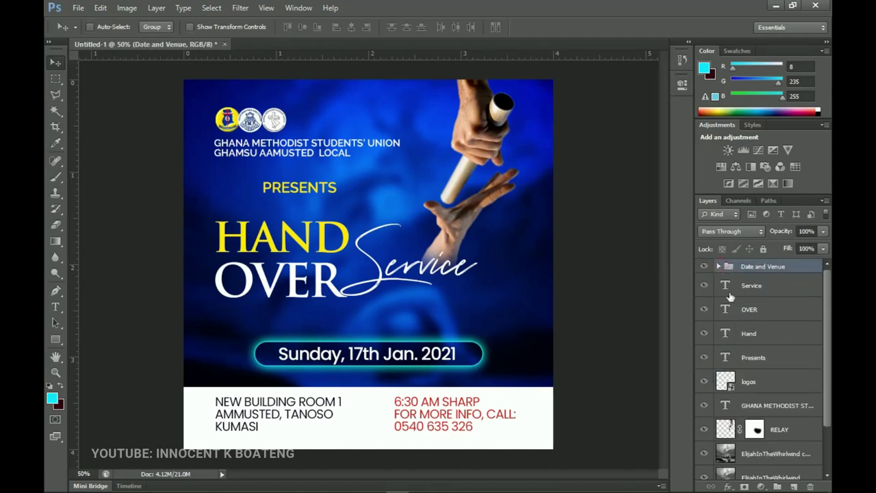
Step: Group the Service, OVER and Hand text layers and name the group Main
{"action": "left_click", "coordinate": [747, 291]}
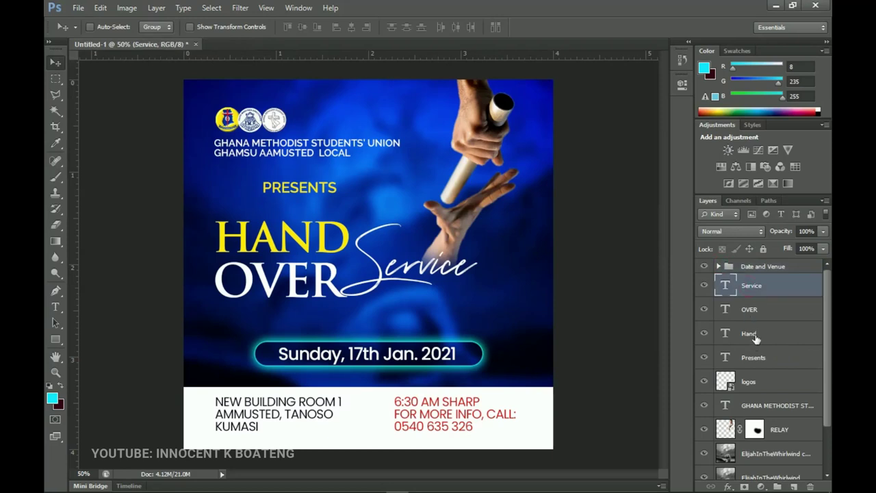
{"action": "left_click", "coordinate": [755, 334], "text": "shift"}
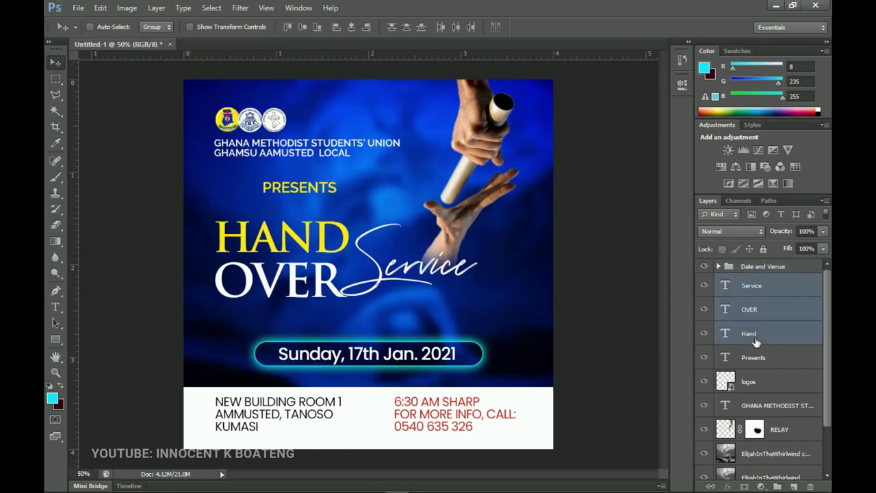
{"action": "key", "text": "ctrl+g"}
{"action": "double_click", "coordinate": [753, 281]}
{"action": "type", "text": "Main"}
{"action": "key", "text": "Return"}
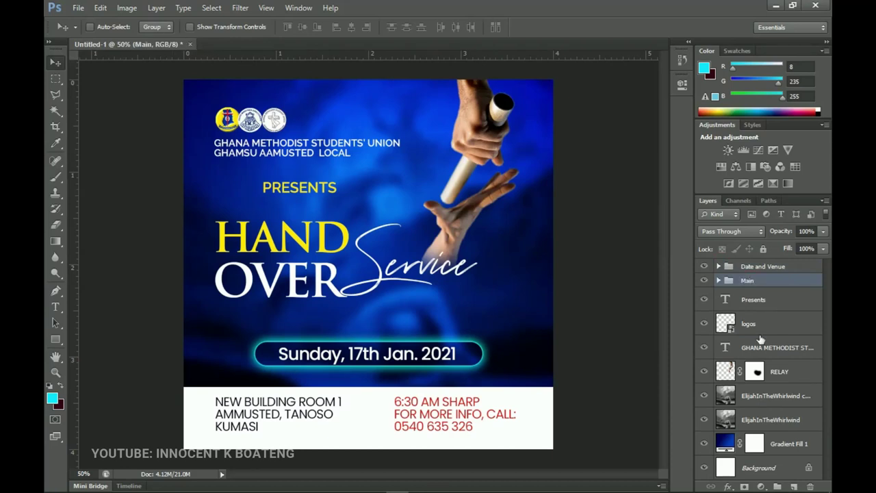
Step: Group the Presents, logos, GHANA METHODIST STUDENTS' UNION and RELAY layers and name the group Heading
{"action": "left_click", "coordinate": [756, 299]}
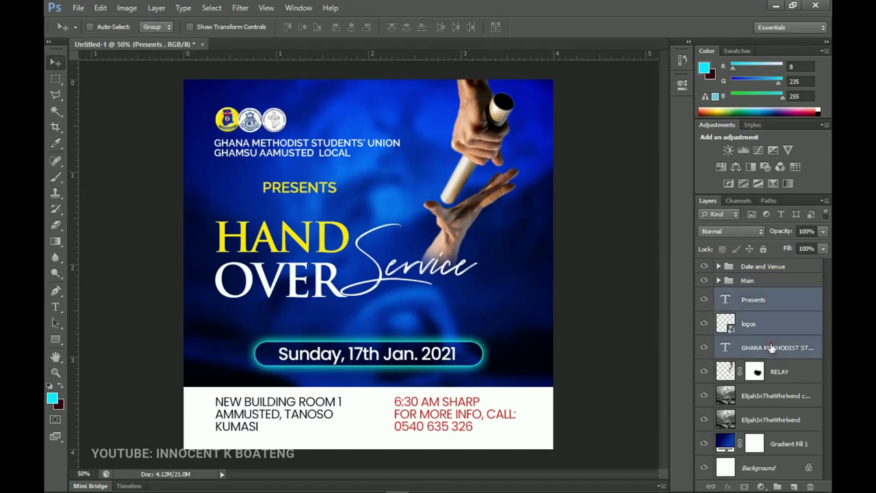
{"action": "left_click", "coordinate": [771, 347], "text": "shift"}
{"action": "left_click", "coordinate": [779, 371], "text": "shift"}
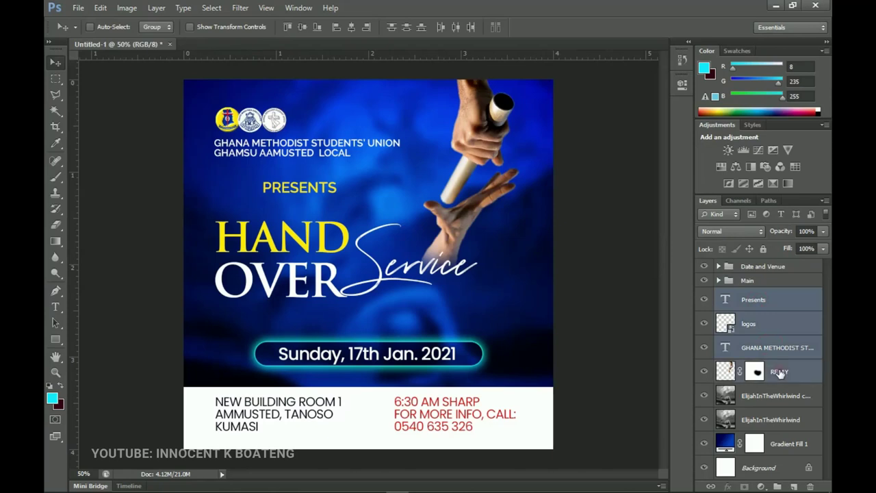
{"action": "key", "text": "ctrl+g"}
{"action": "double_click", "coordinate": [753, 295]}
{"action": "type", "text": "Heading"}
{"action": "key", "text": "Return"}
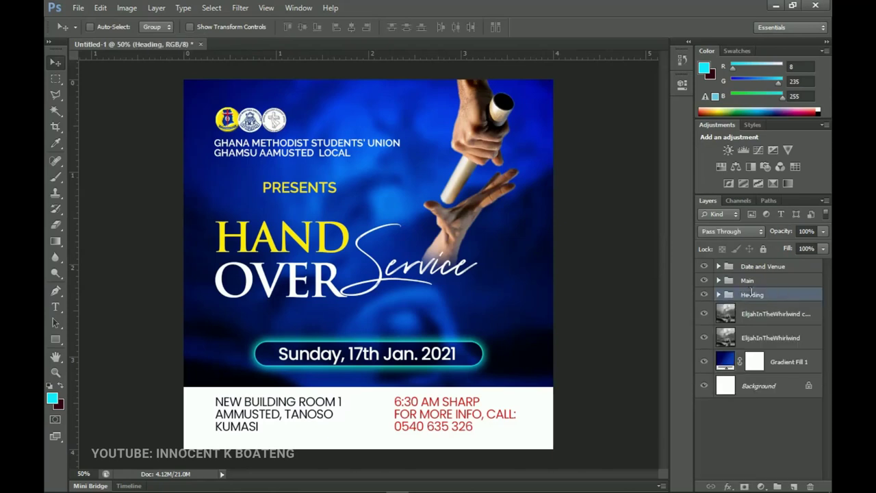
Step: Group the two ElijahInTheWhirlwind layers with Gradient Fill 1 and name the group Background
{"action": "key", "text": "shift+alt+o"}
{"action": "key", "text": "alt+bracketleft"}
{"action": "left_click", "coordinate": [769, 358], "text": "shift"}
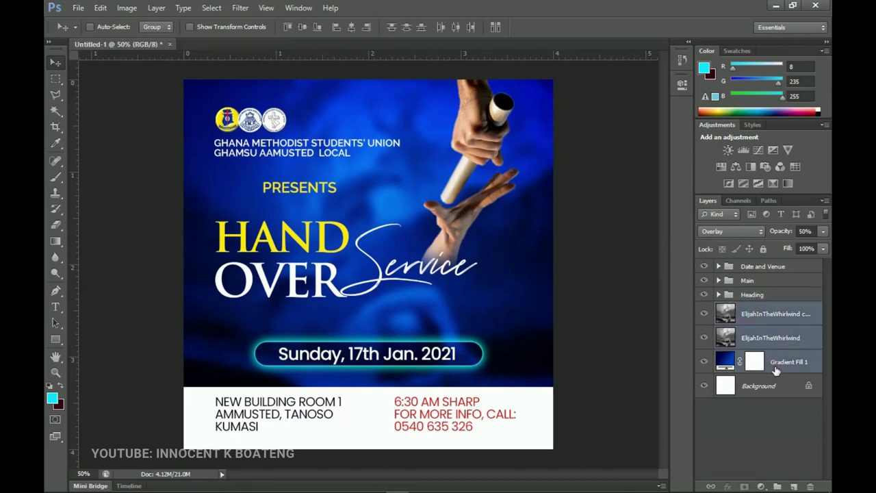
{"action": "key", "text": "ctrl+g"}
{"action": "double_click", "coordinate": [753, 309]}
{"action": "type", "text": "Background"}
{"action": "key", "text": "Return"}
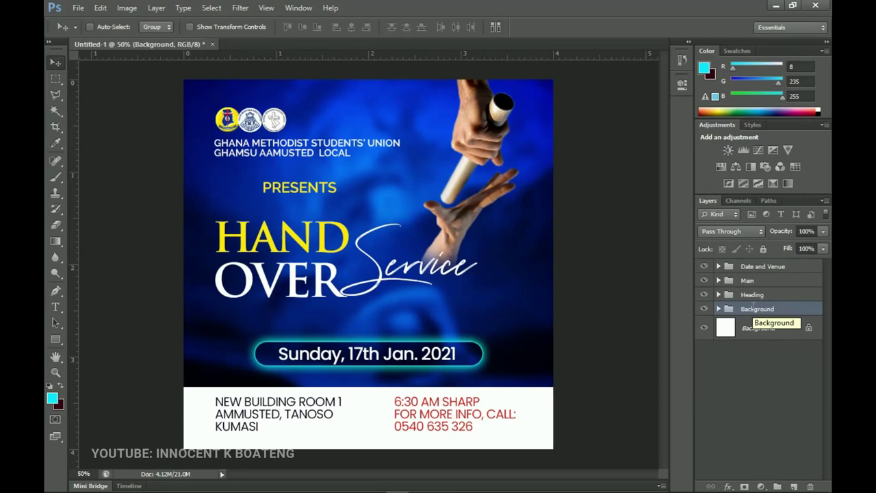
Step: Check the contents of the Background, Heading and Main groups by hiding and showing each one in turn
{"action": "left_click", "coordinate": [705, 308]}
{"action": "left_click", "coordinate": [705, 309]}
{"action": "left_click", "coordinate": [704, 294]}
{"action": "left_click", "coordinate": [704, 294]}
{"action": "left_click", "coordinate": [704, 280]}
{"action": "left_click", "coordinate": [705, 280]}
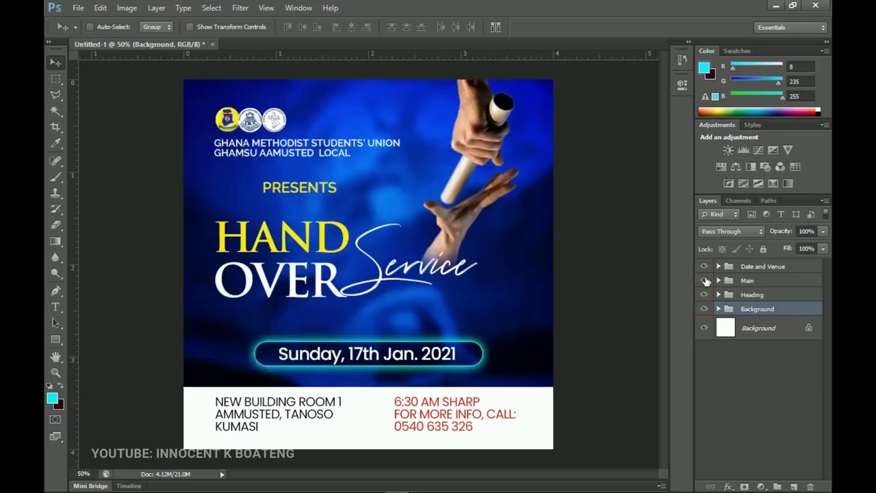